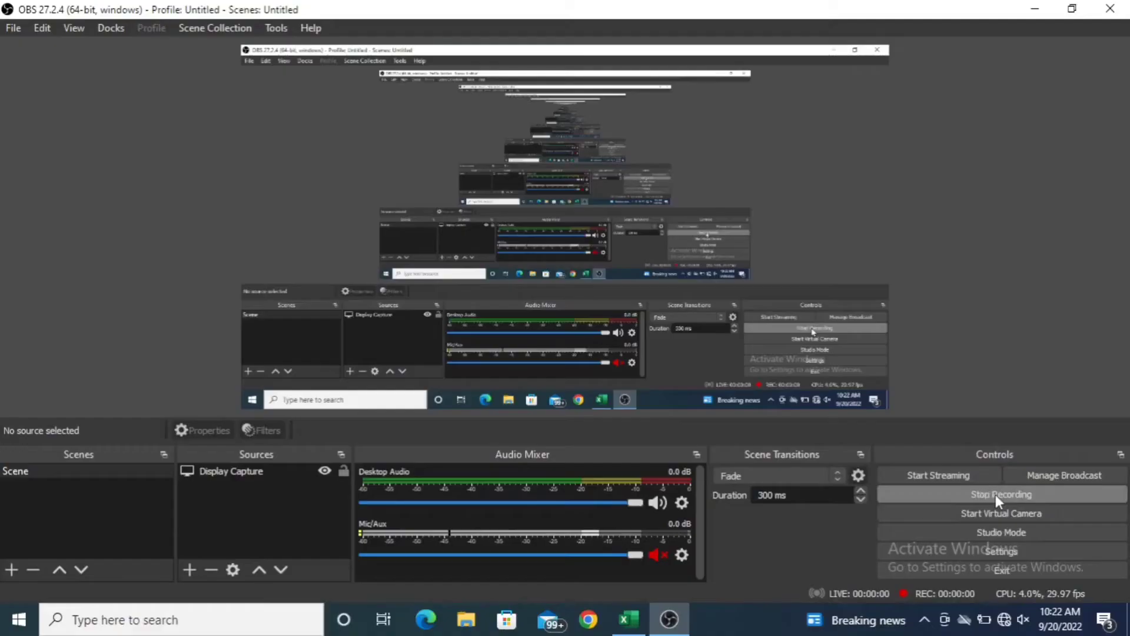
pyautogui.click(995, 495)
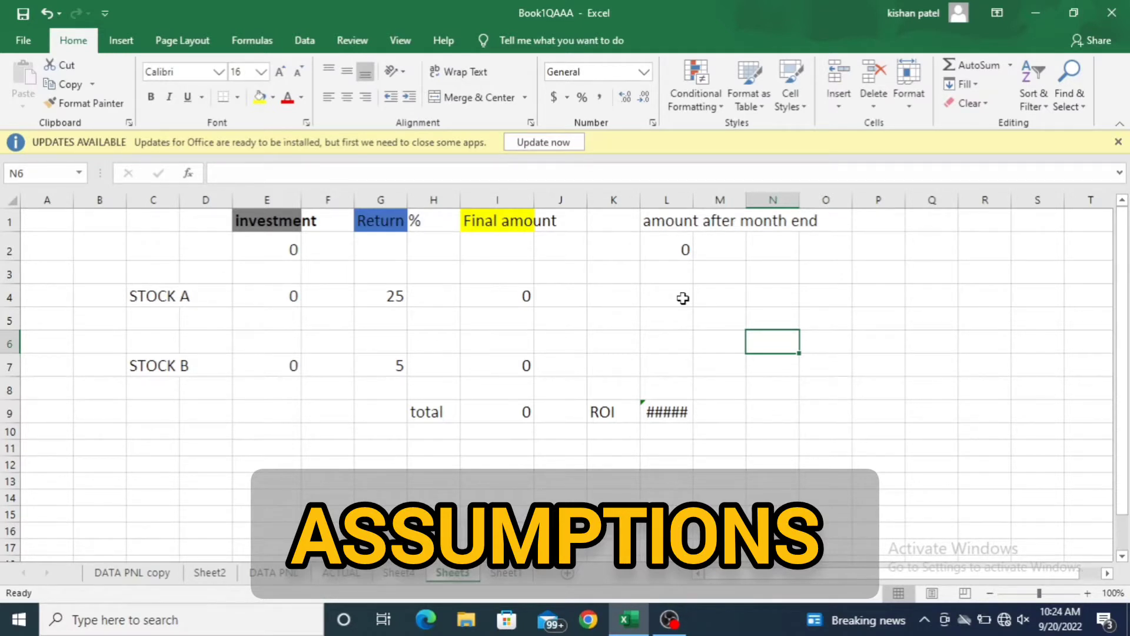
# Set the total investment in cell E2 to 5000
pyautogui.click(256, 253)
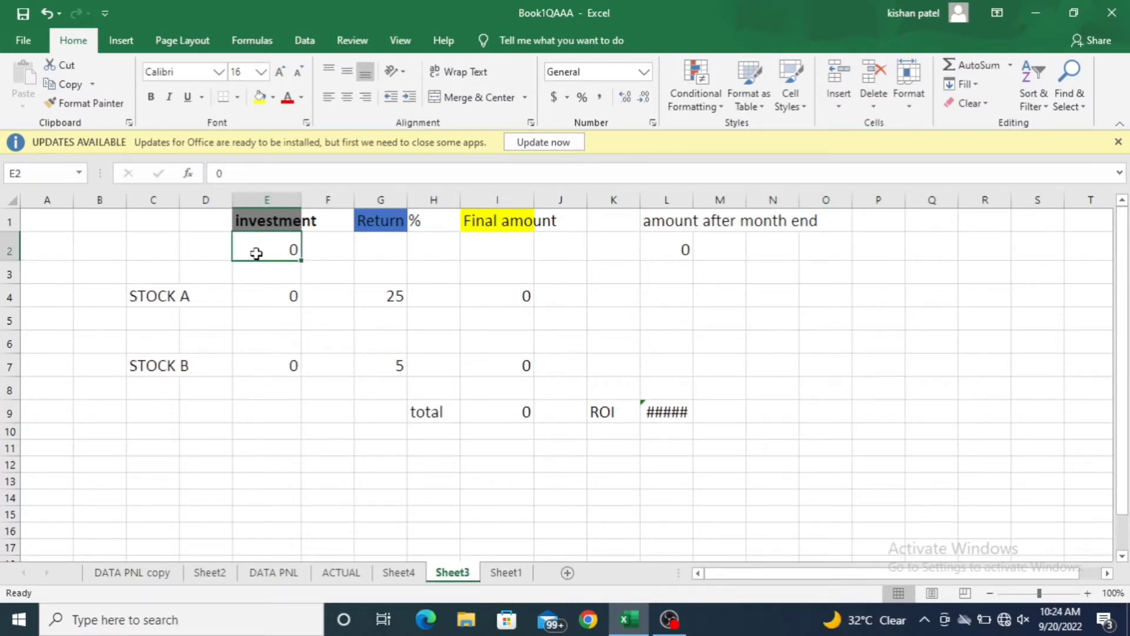
pyautogui.write('5000')
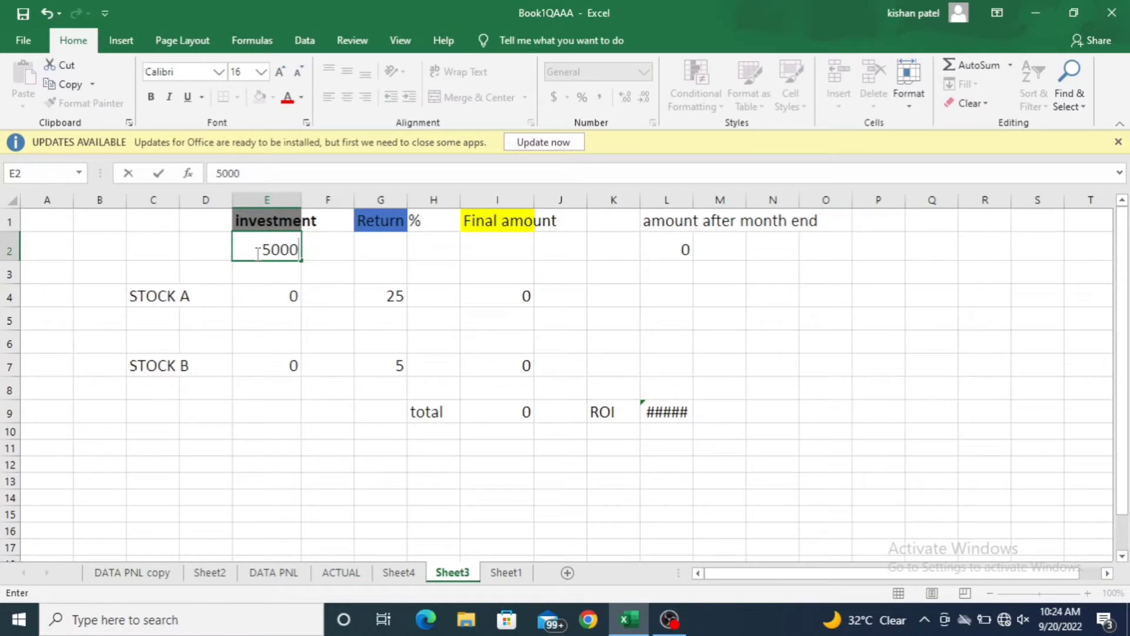
pyautogui.press('Return')
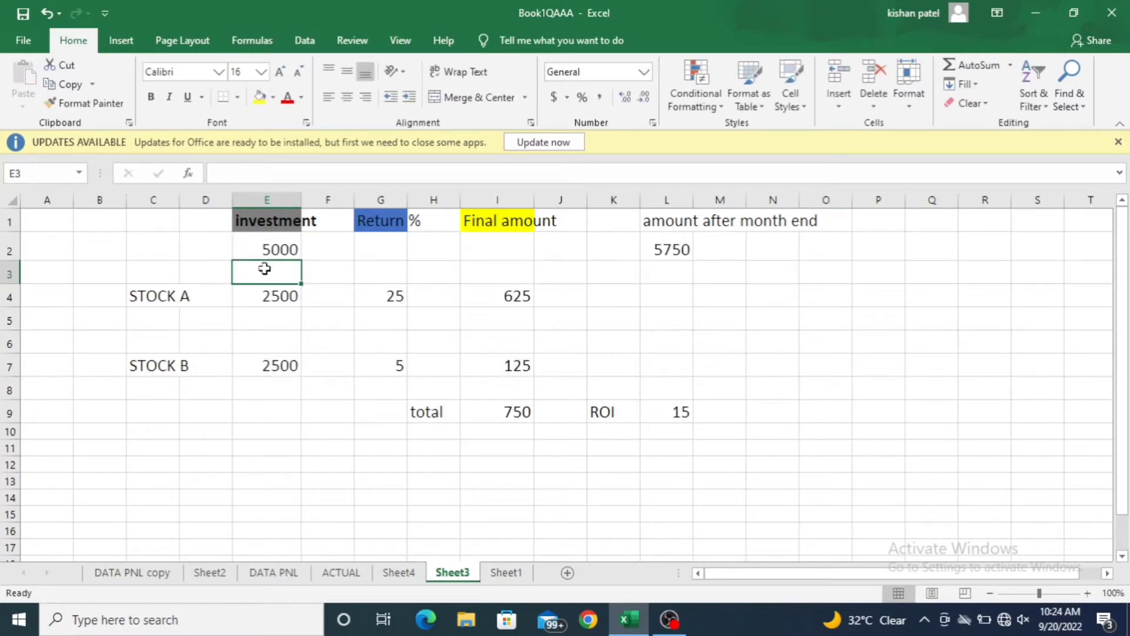
# Check how the investment is split between STOCK A and STOCK B, and review STOCK A's return percentage
pyautogui.click(282, 296)
pyautogui.click(286, 364)
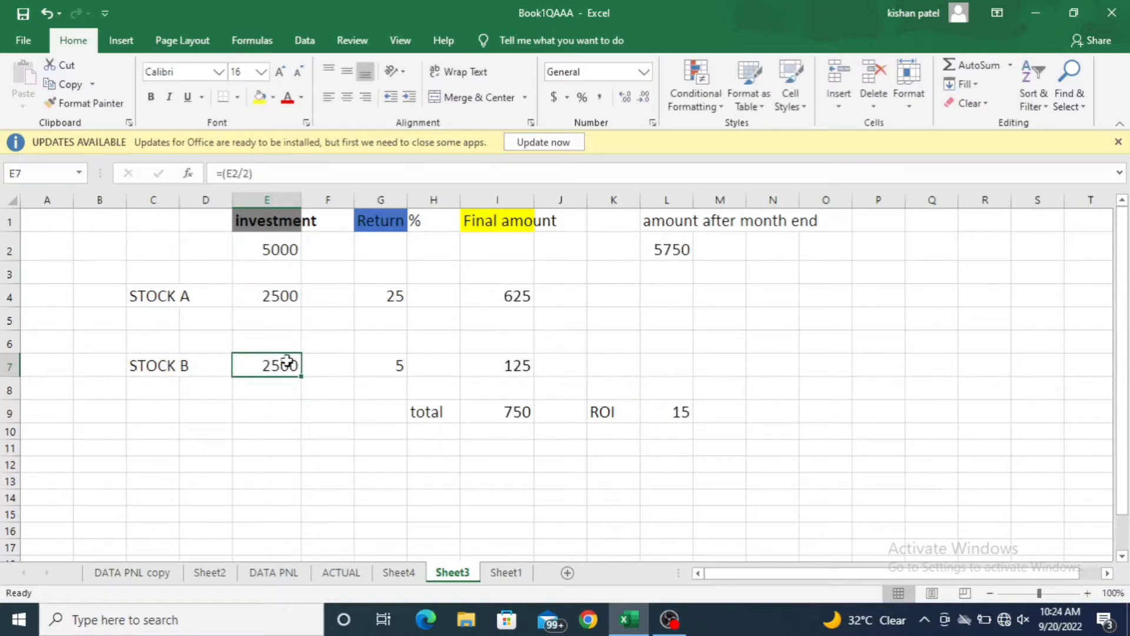
pyautogui.click(290, 306)
pyautogui.click(279, 366)
pyautogui.click(282, 295)
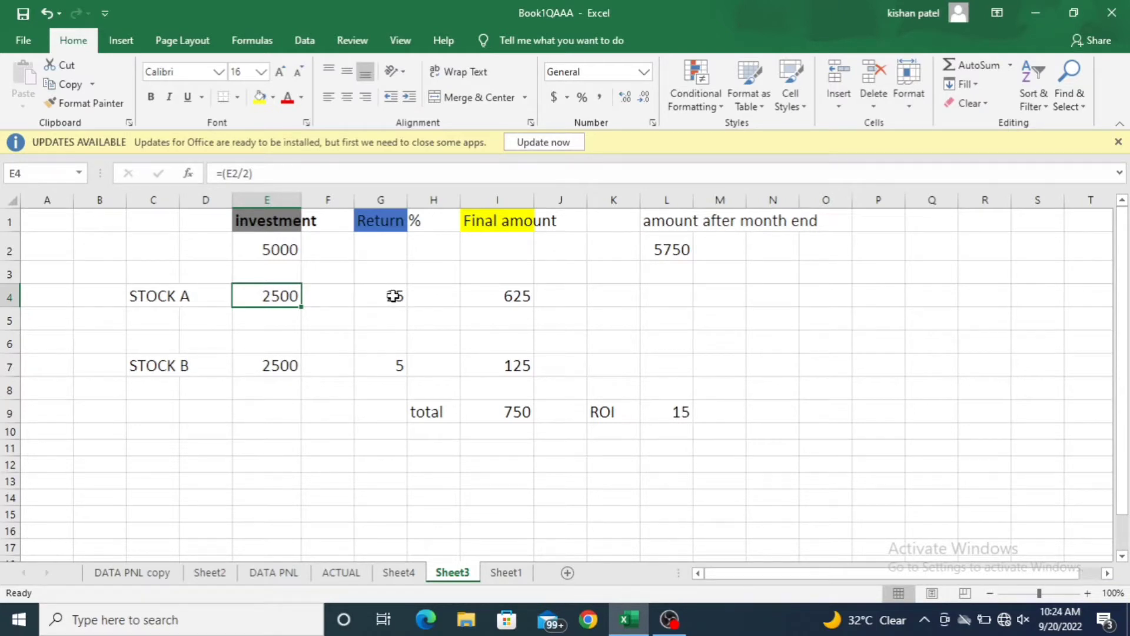
pyautogui.click(391, 295)
# Enter an example starting price of 100 for each of the two stocks in D14 and D15
pyautogui.click(203, 494)
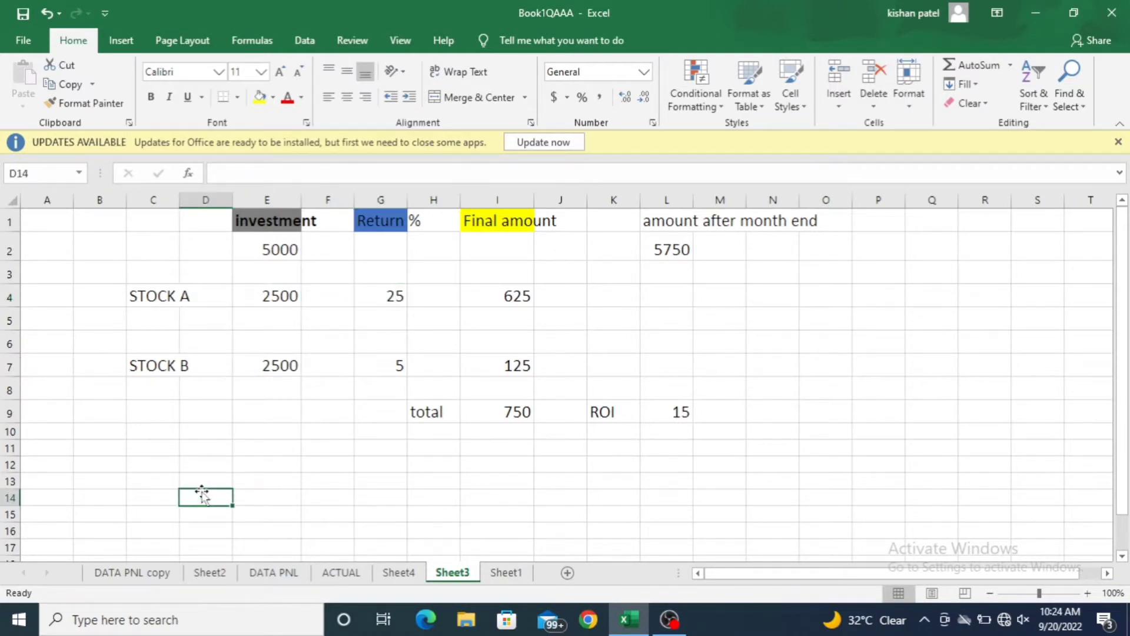
pyautogui.write('100')
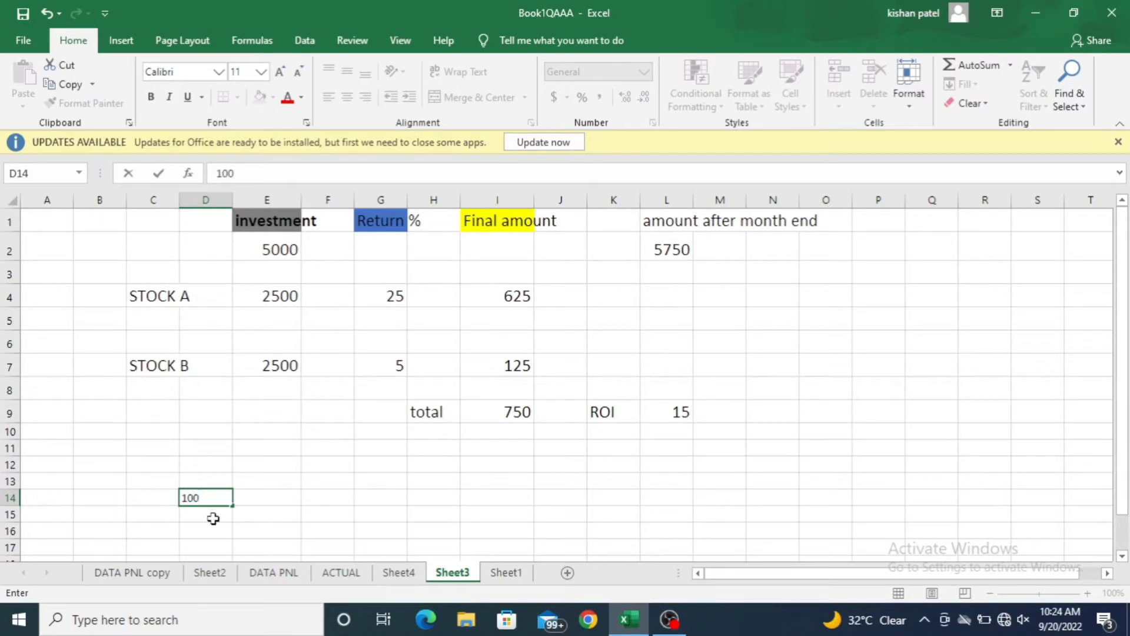
pyautogui.press('Return')
pyautogui.write('100')
pyautogui.click(310, 514)
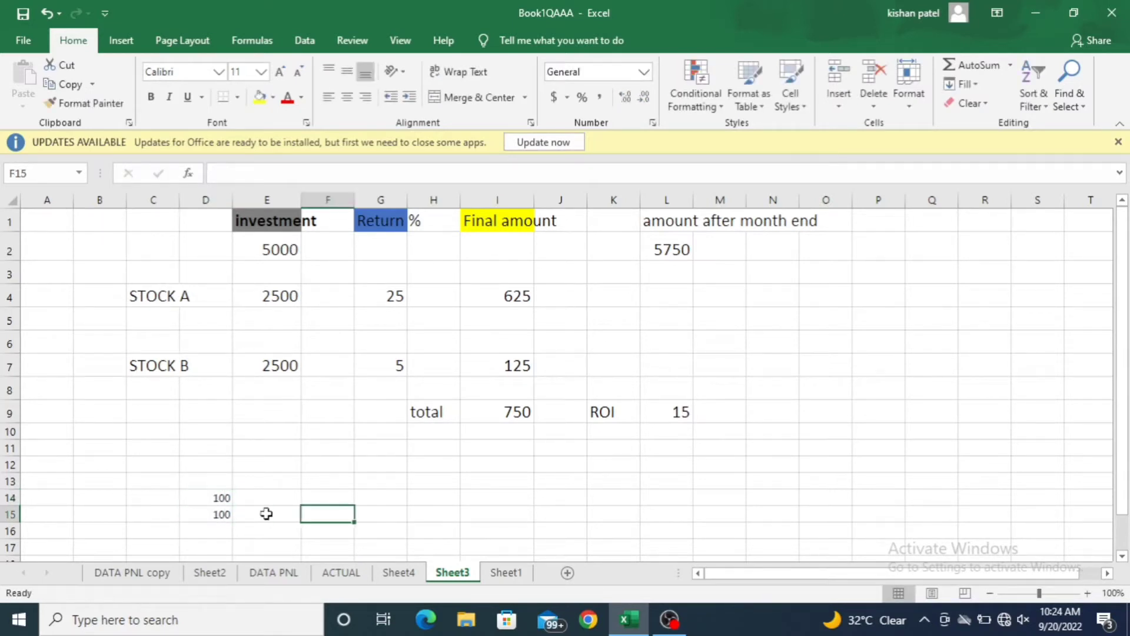
# Compare the example starting prices in D14 and D15, and review the return percentages in G4 and G7
pyautogui.click(215, 508)
pyautogui.click(216, 503)
pyautogui.click(217, 510)
pyautogui.click(216, 502)
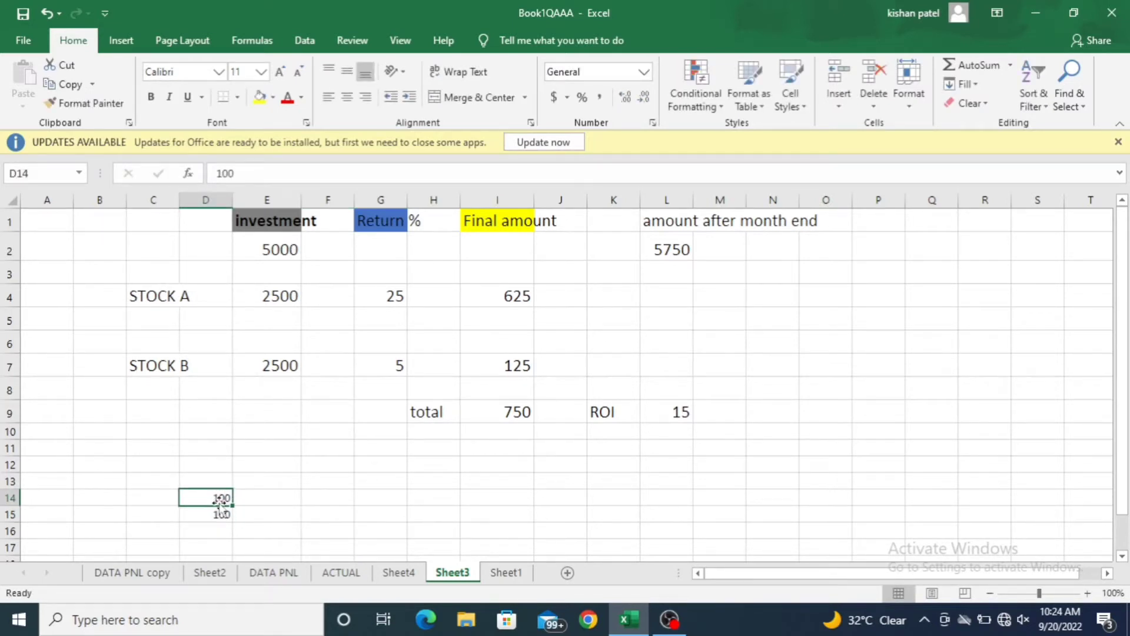
pyautogui.click(217, 510)
pyautogui.click(219, 501)
pyautogui.click(218, 508)
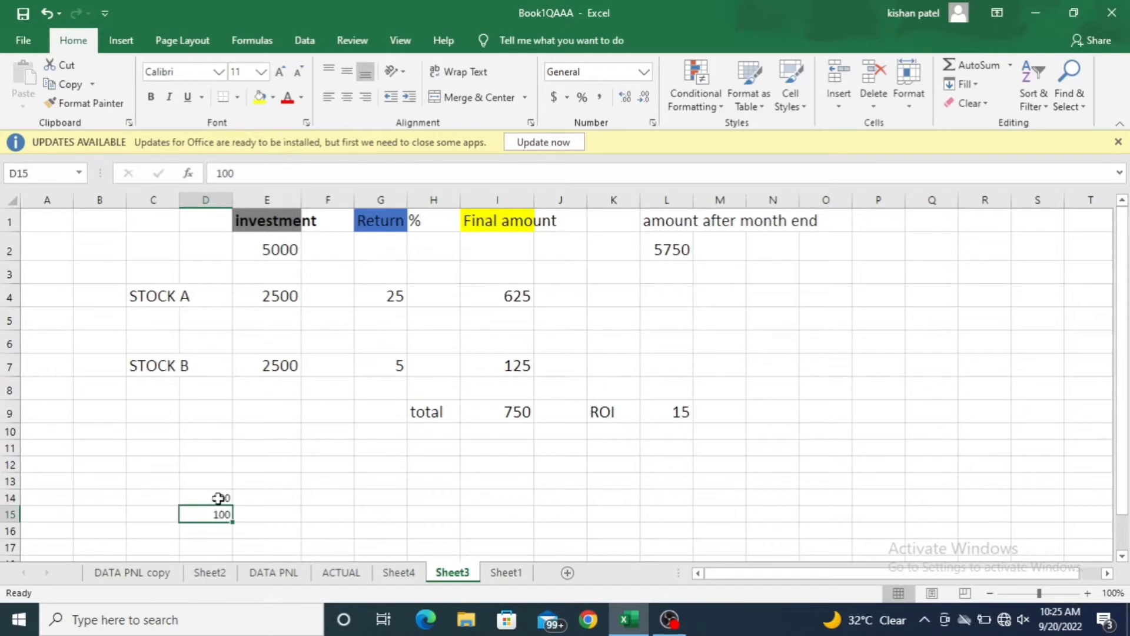
pyautogui.click(218, 500)
pyautogui.click(220, 513)
pyautogui.click(381, 296)
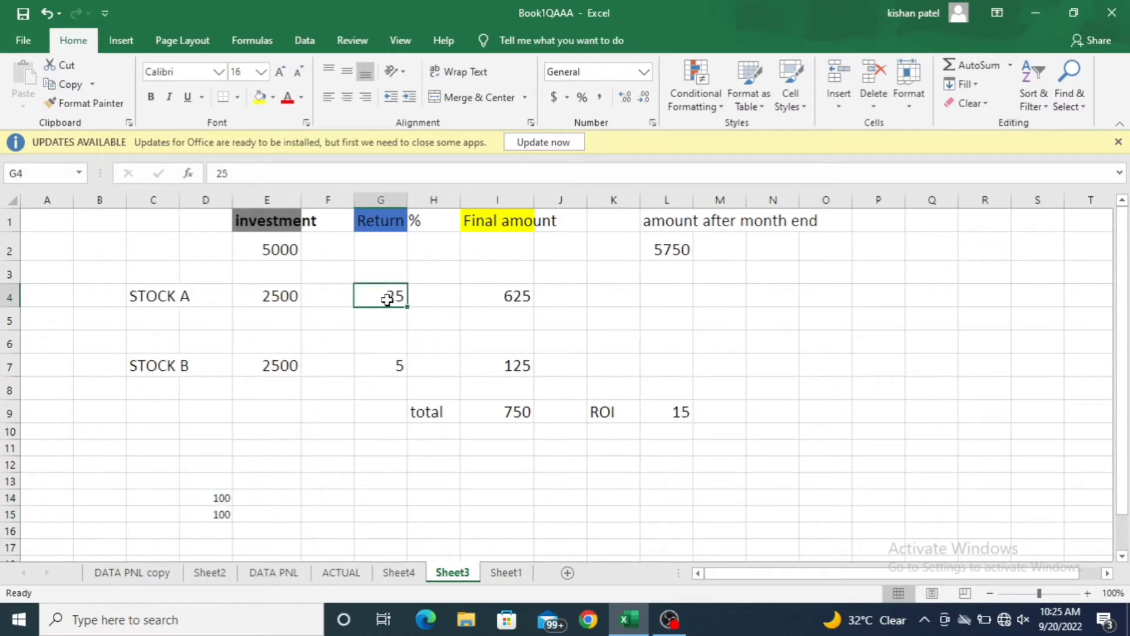
pyautogui.click(395, 369)
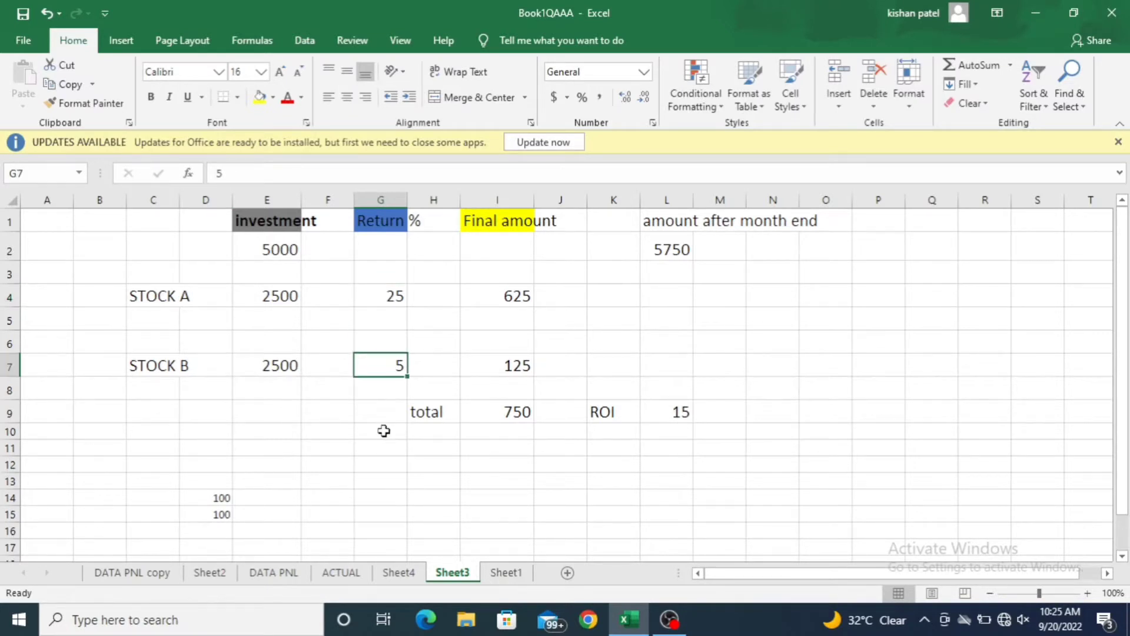
# Enter the example end prices 125 in E14 and 105 in E15 beside the starting prices
pyautogui.click(284, 494)
pyautogui.write('125')
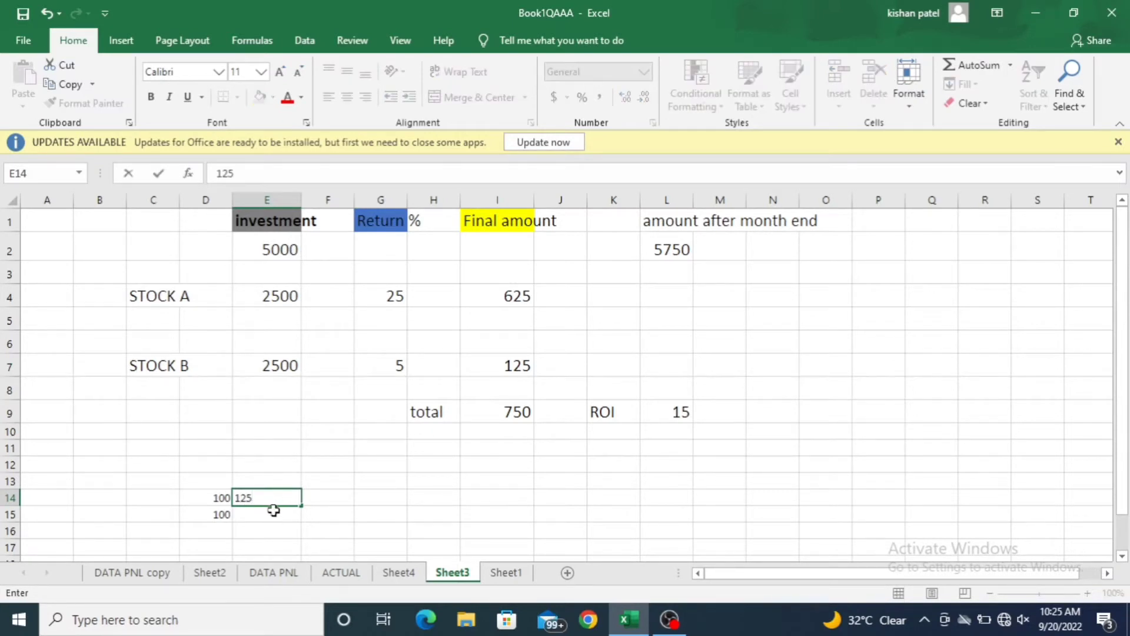
pyautogui.press('Return')
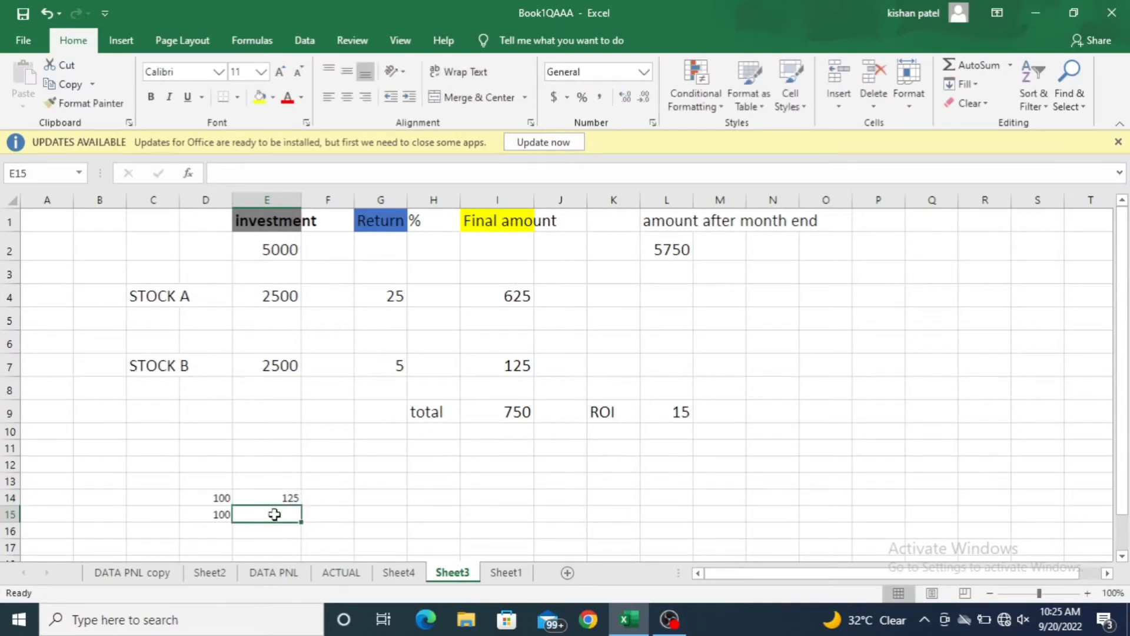
pyautogui.write('105')
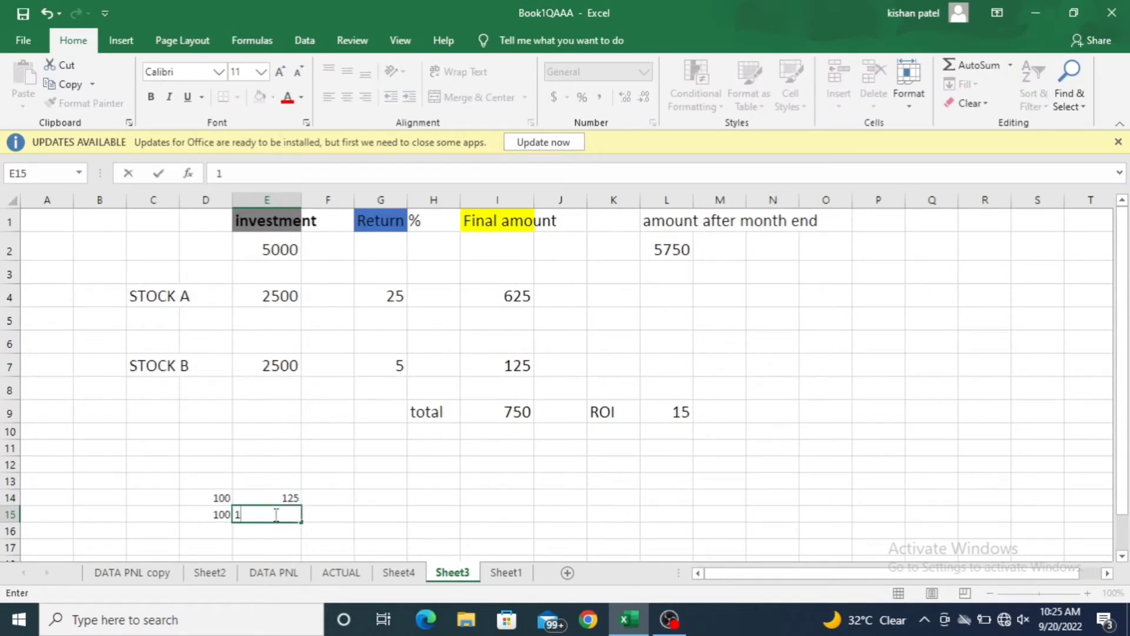
pyautogui.click(381, 511)
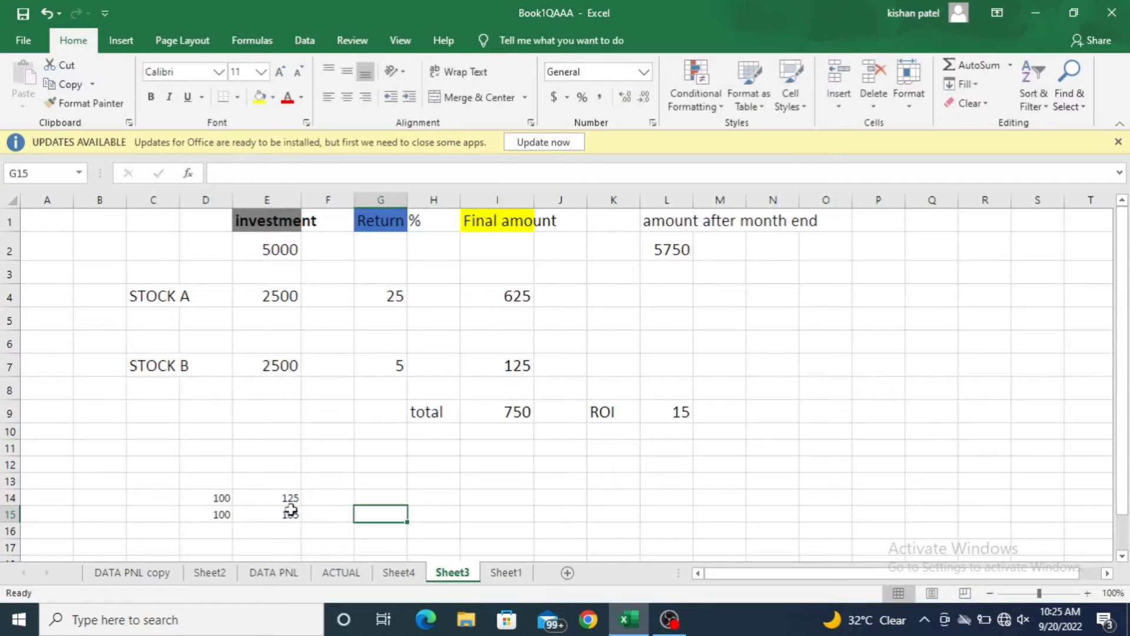
# Review the example start and end prices, and clear them from D14:E15
pyautogui.click(277, 512)
pyautogui.moveTo(147, 497); pyautogui.dragTo(315, 509)
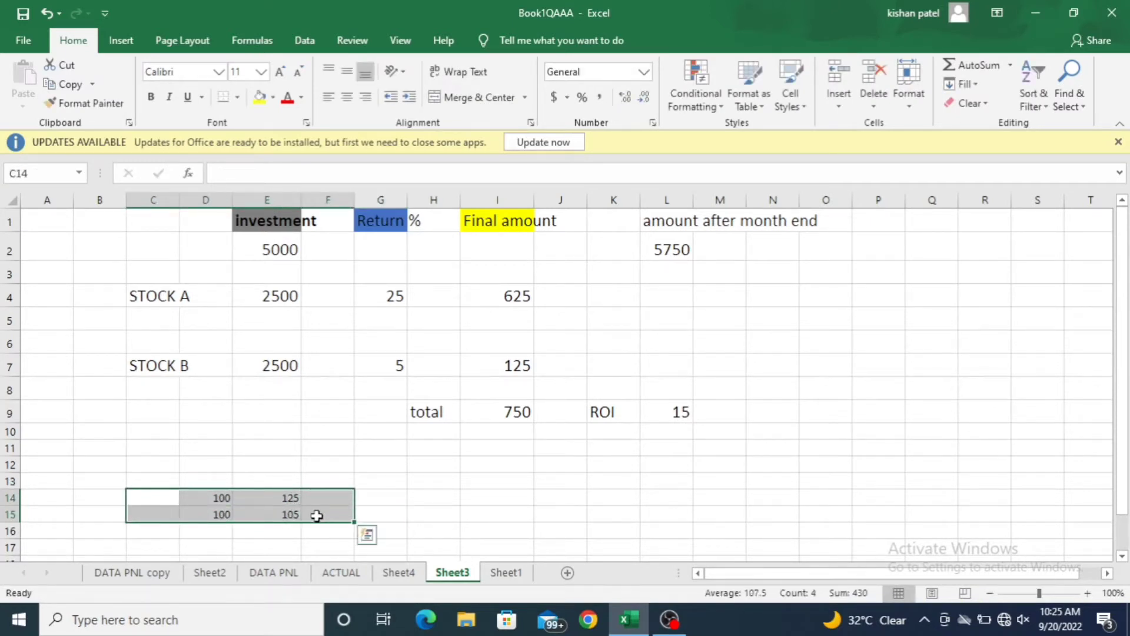
pyautogui.click(293, 527)
pyautogui.click(291, 499)
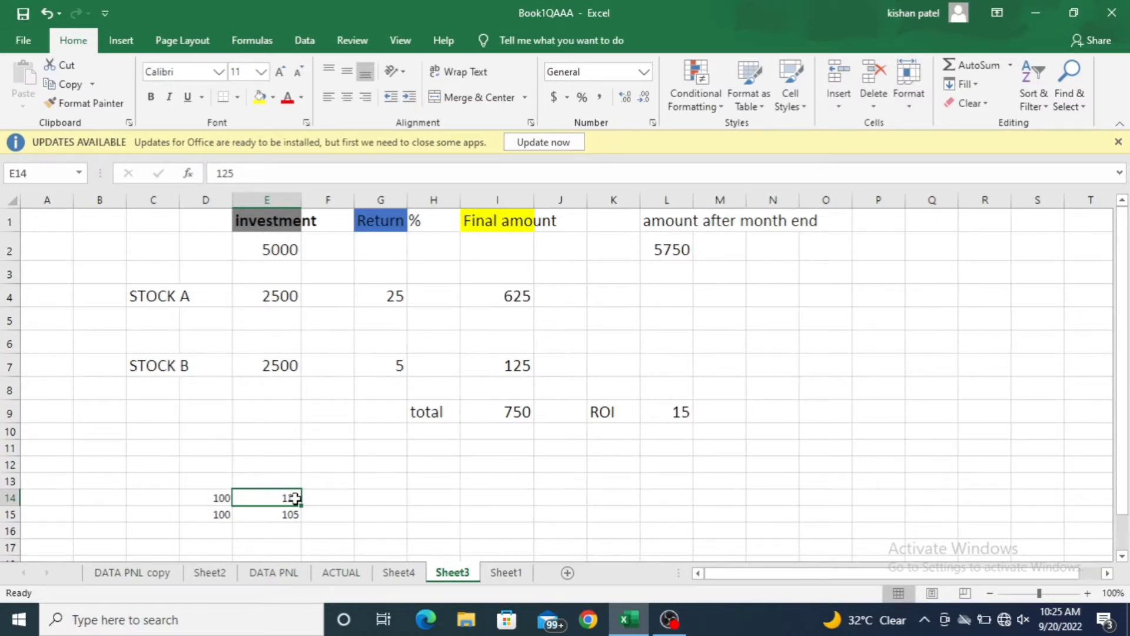
pyautogui.click(216, 496)
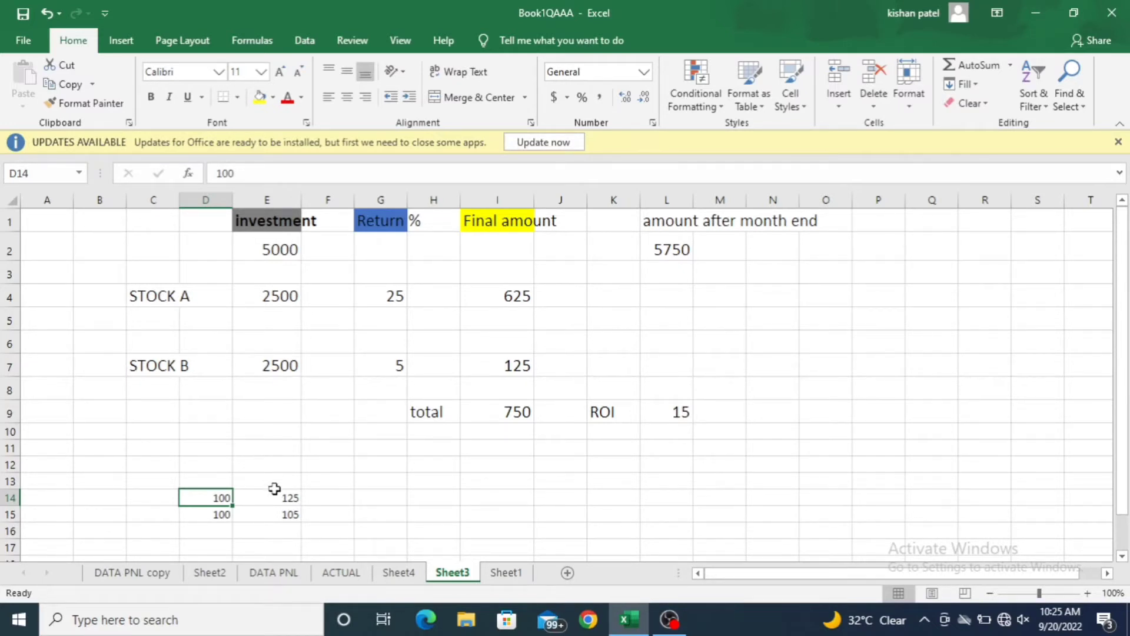
pyautogui.moveTo(283, 517); pyautogui.dragTo(205, 498)
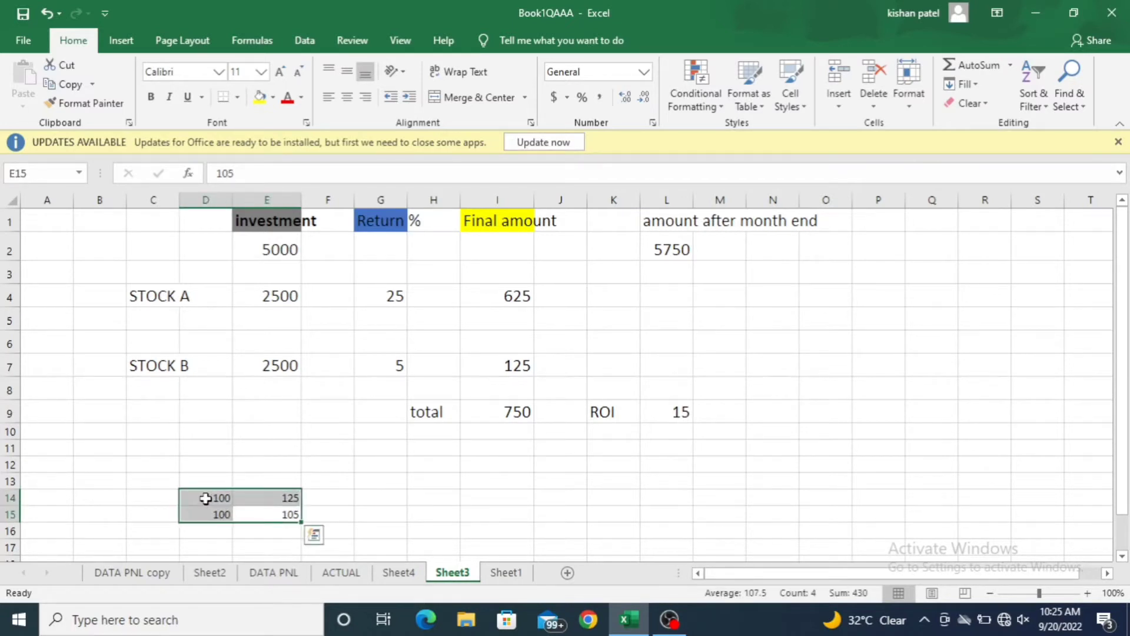
pyautogui.press('Delete')
pyautogui.click(439, 514)
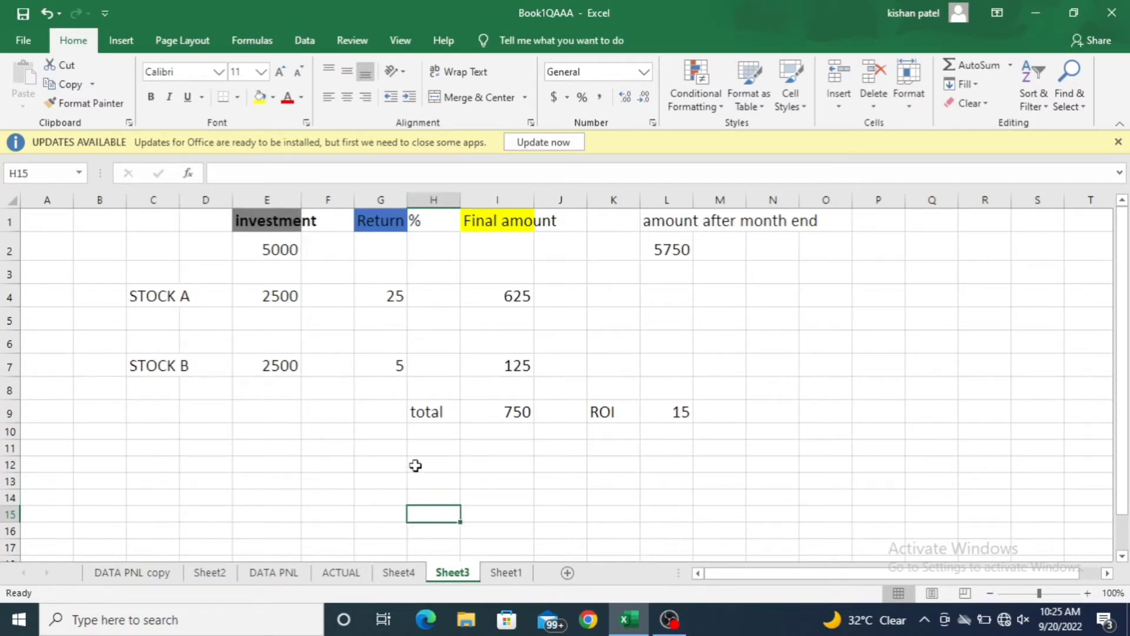
# Examine the return percentages and the final amount formulas for STOCK A in row 4 and STOCK B in row 7
pyautogui.click(377, 294)
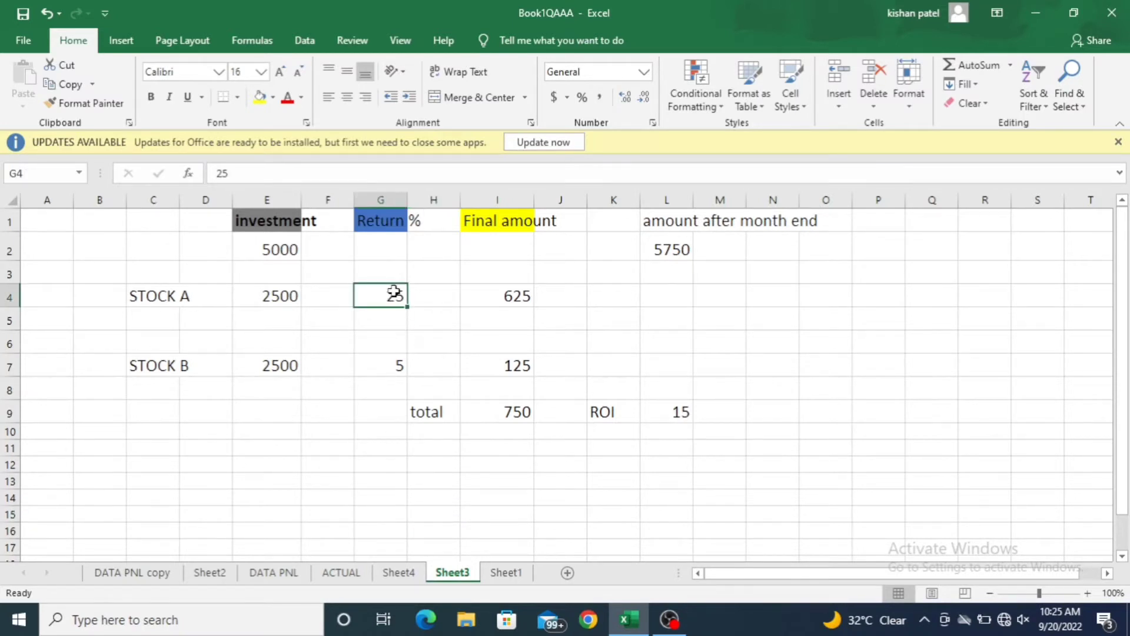
pyautogui.click(398, 365)
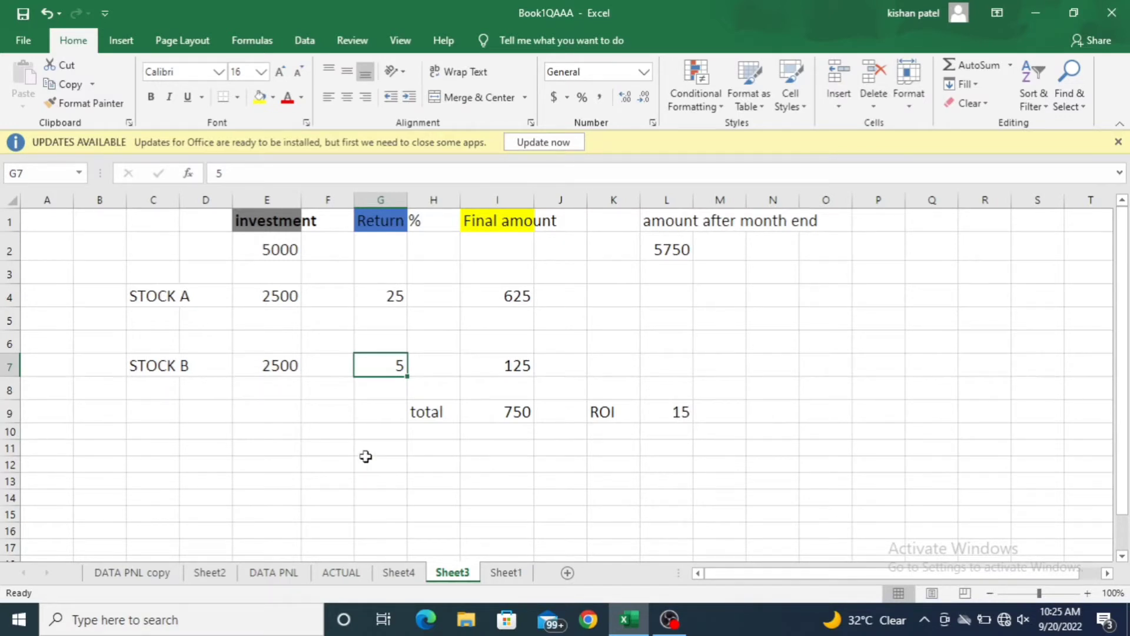
pyautogui.click(506, 227)
pyautogui.press('Down')
pyautogui.press('Down')
pyautogui.press('Down')
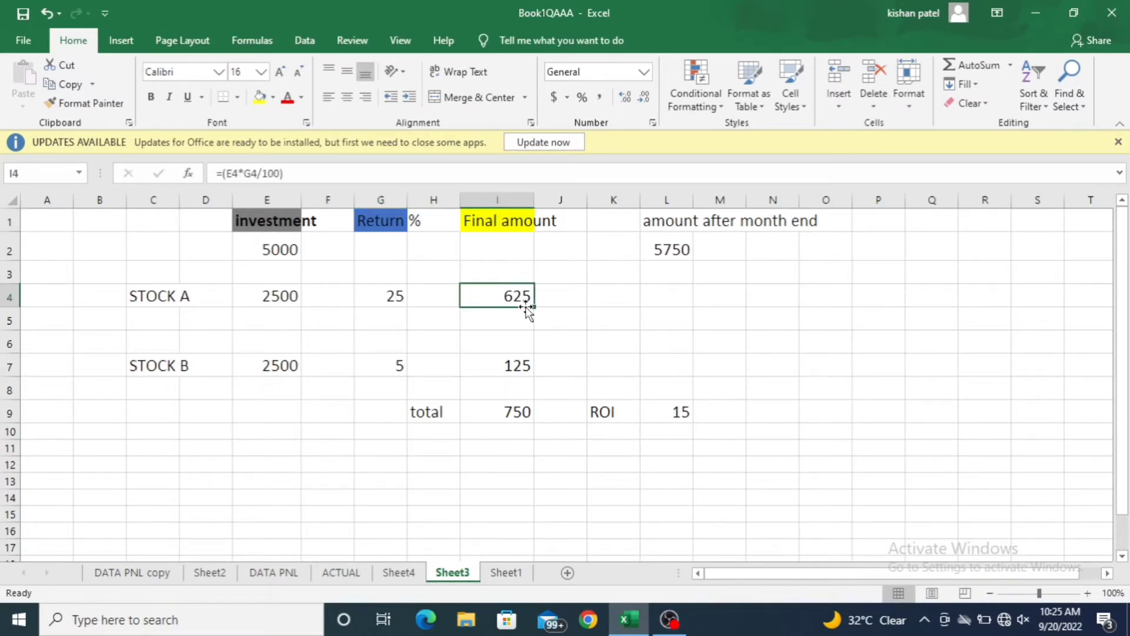
pyautogui.click(382, 298)
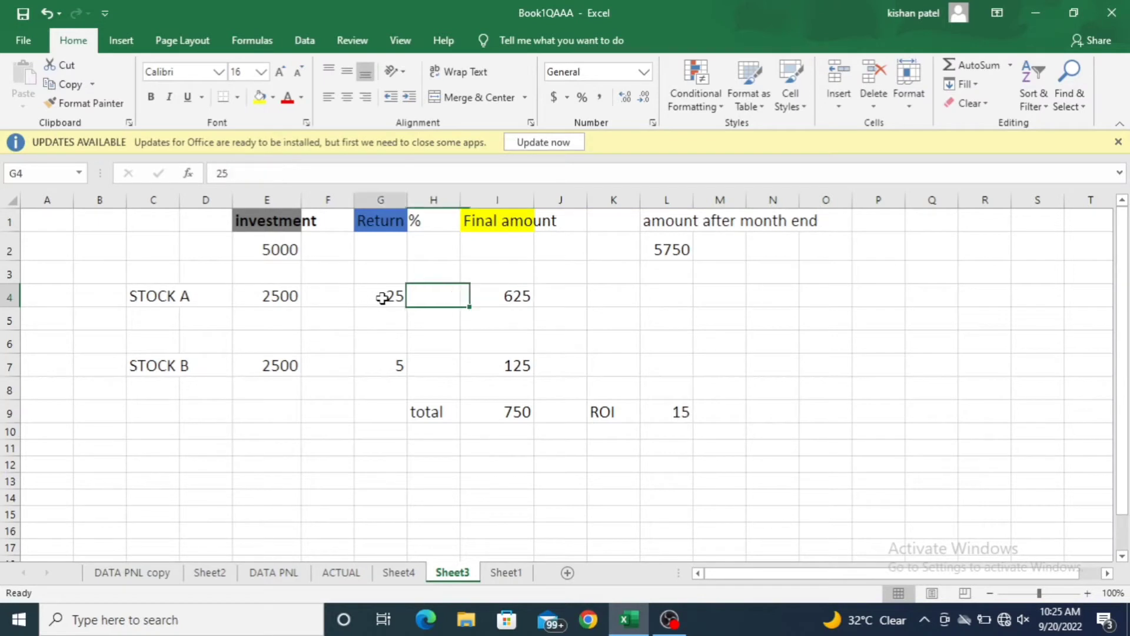
pyautogui.click(501, 298)
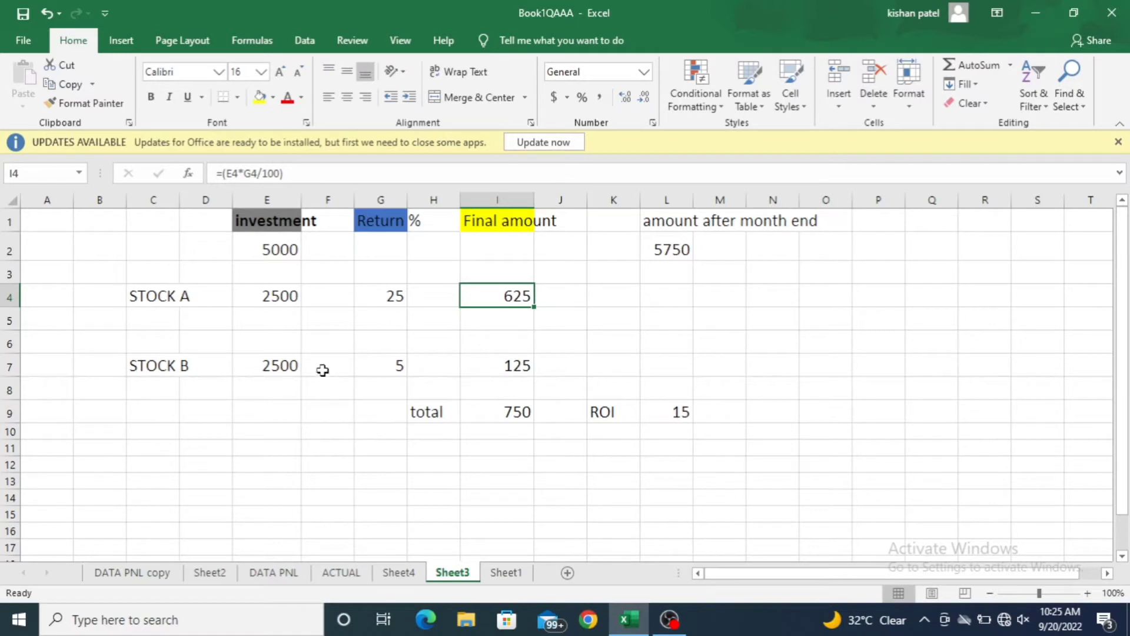
pyautogui.click(293, 367)
pyautogui.click(400, 367)
pyautogui.click(506, 368)
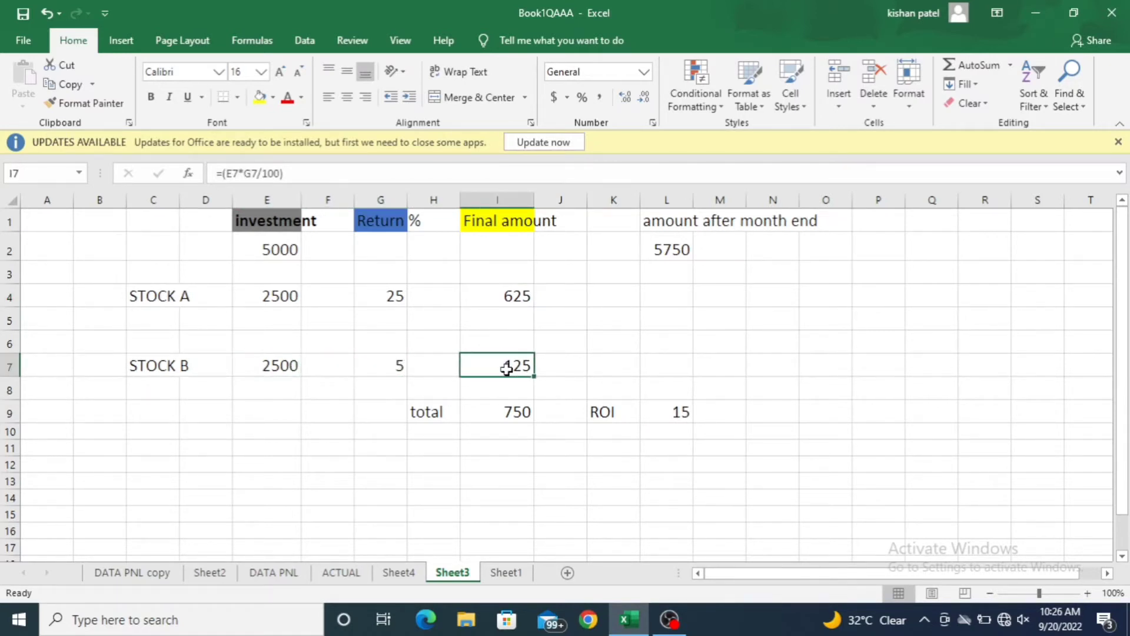
# Calculate =2500*1.05 in cell H13 as a trial, and clear the cell
pyautogui.click(451, 481)
pyautogui.write('=2500')
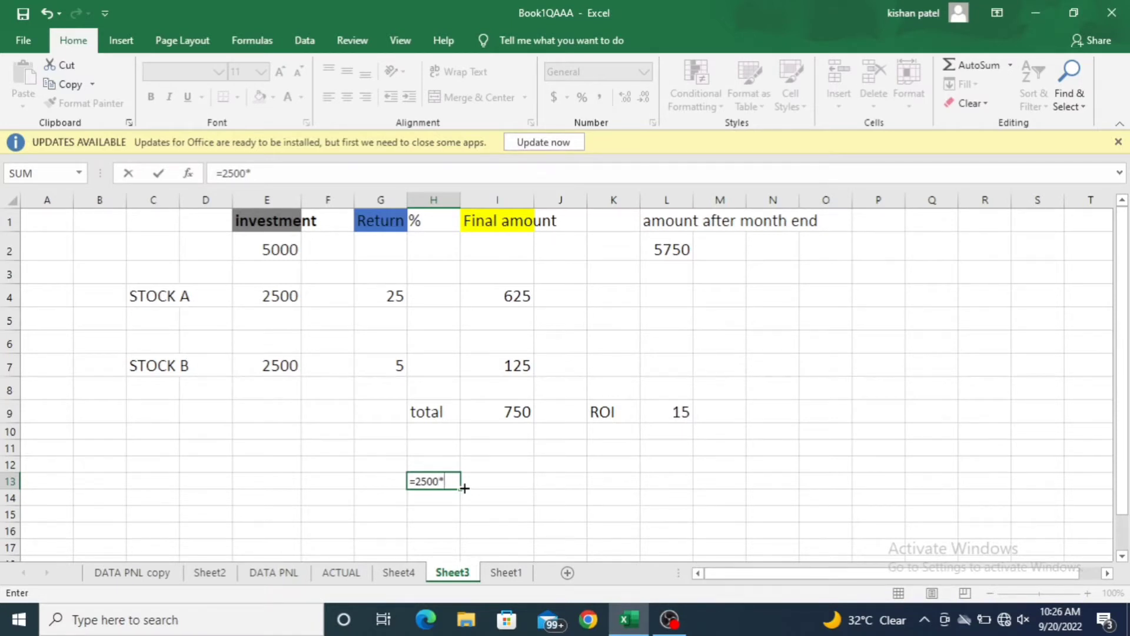
pyautogui.write('*1.05')
pyautogui.press('Return')
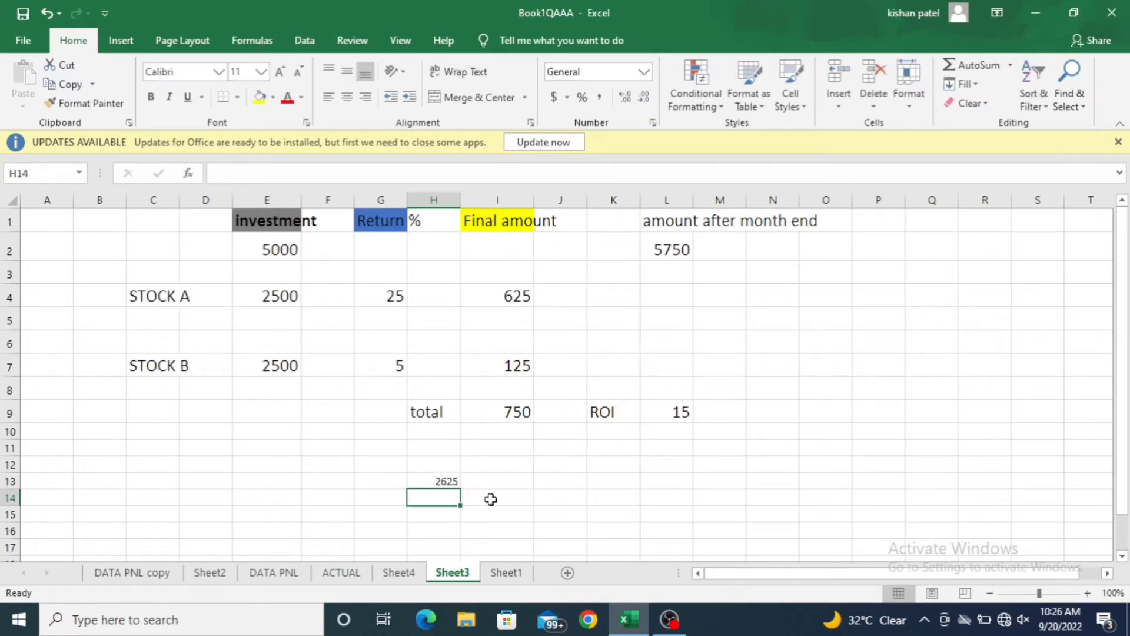
pyautogui.click(448, 478)
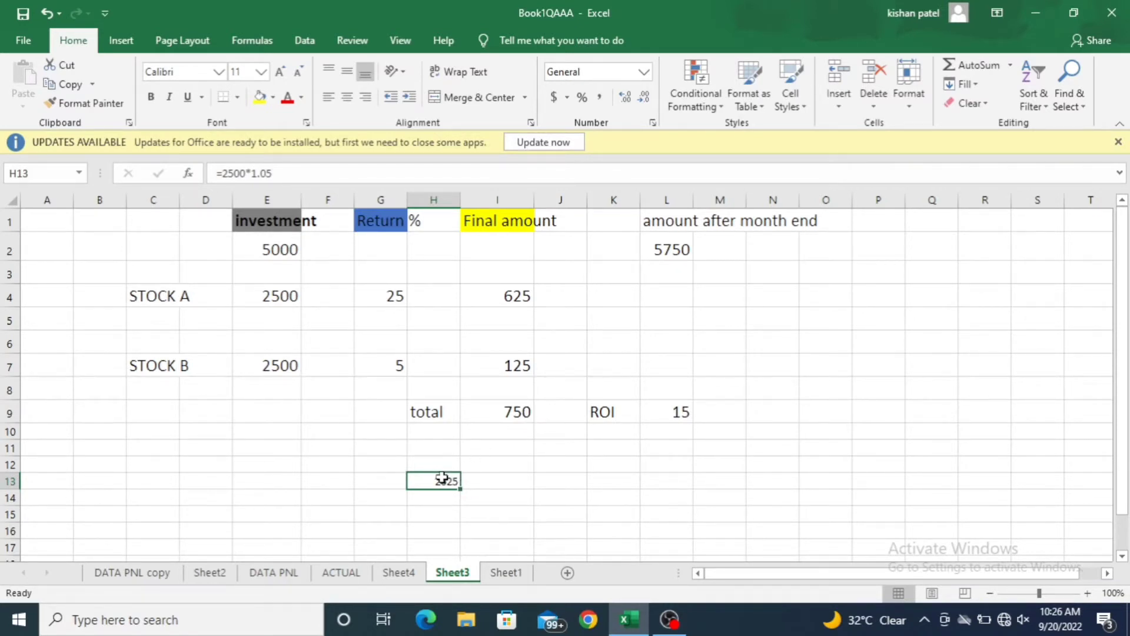
pyautogui.press('Delete')
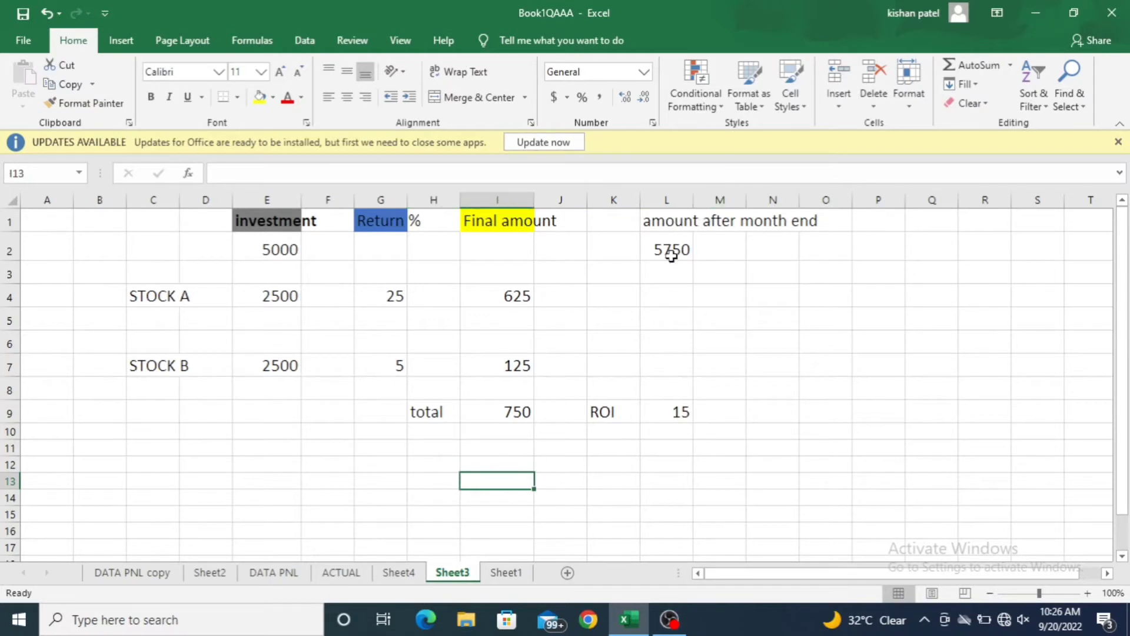
# Calculate STOCK A's end value in J4 with the formula =(E4+I4), adding its final amount to its investment
pyautogui.click(671, 253)
pyautogui.click(580, 295)
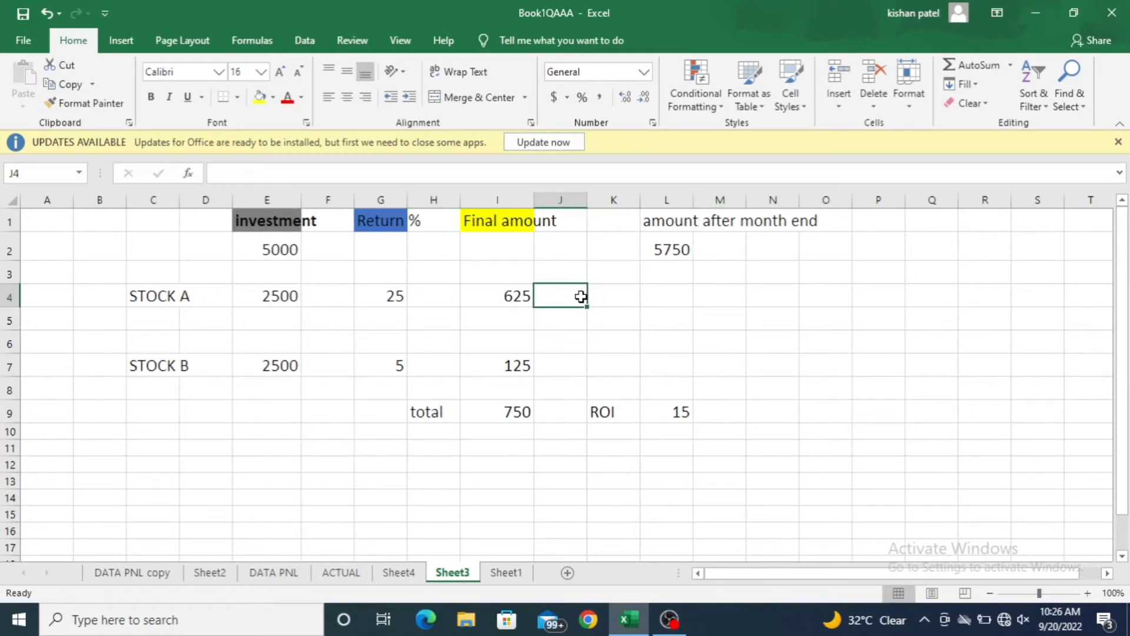
pyautogui.click(604, 295)
pyautogui.click(578, 290)
pyautogui.write('=(')
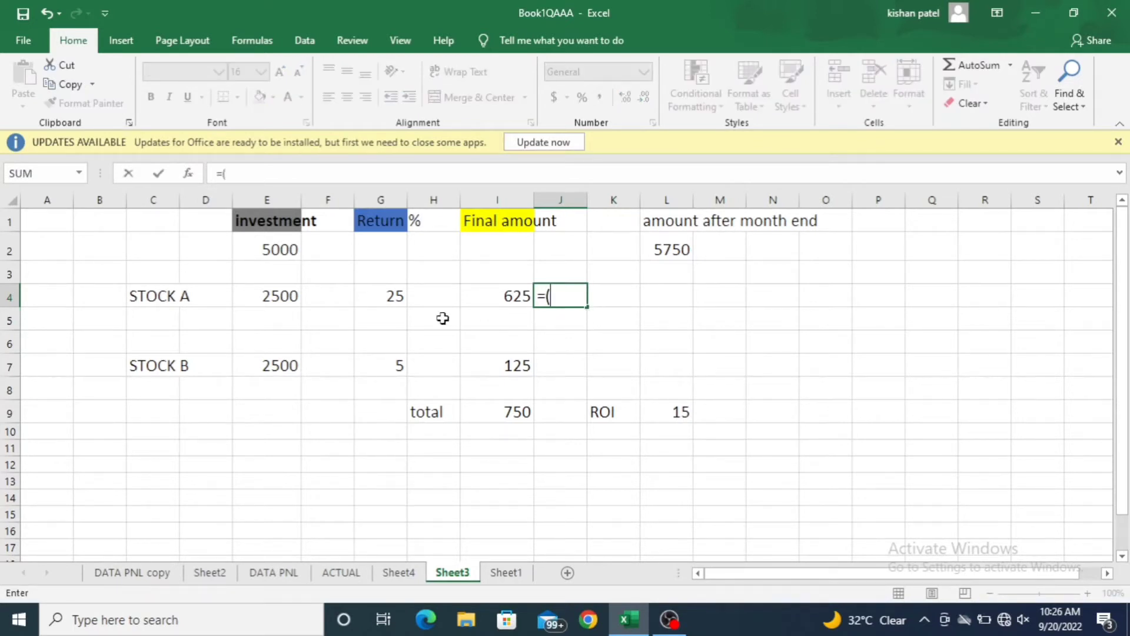
pyautogui.click(292, 295)
pyautogui.write('+')
pyautogui.click(513, 295)
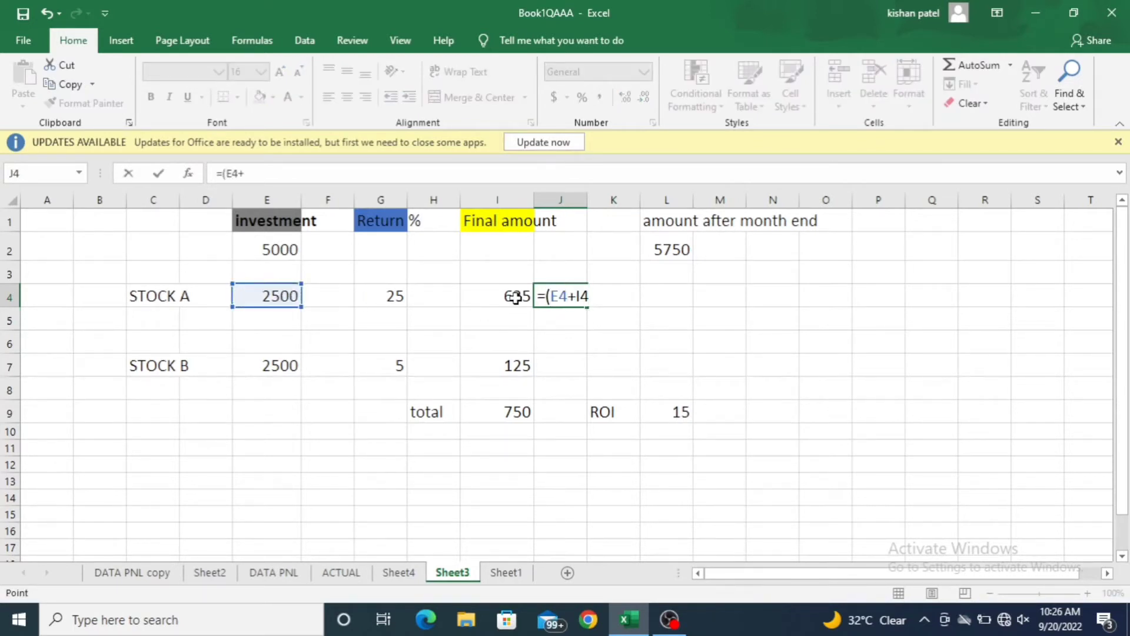
pyautogui.write(')')
pyautogui.press('Return')
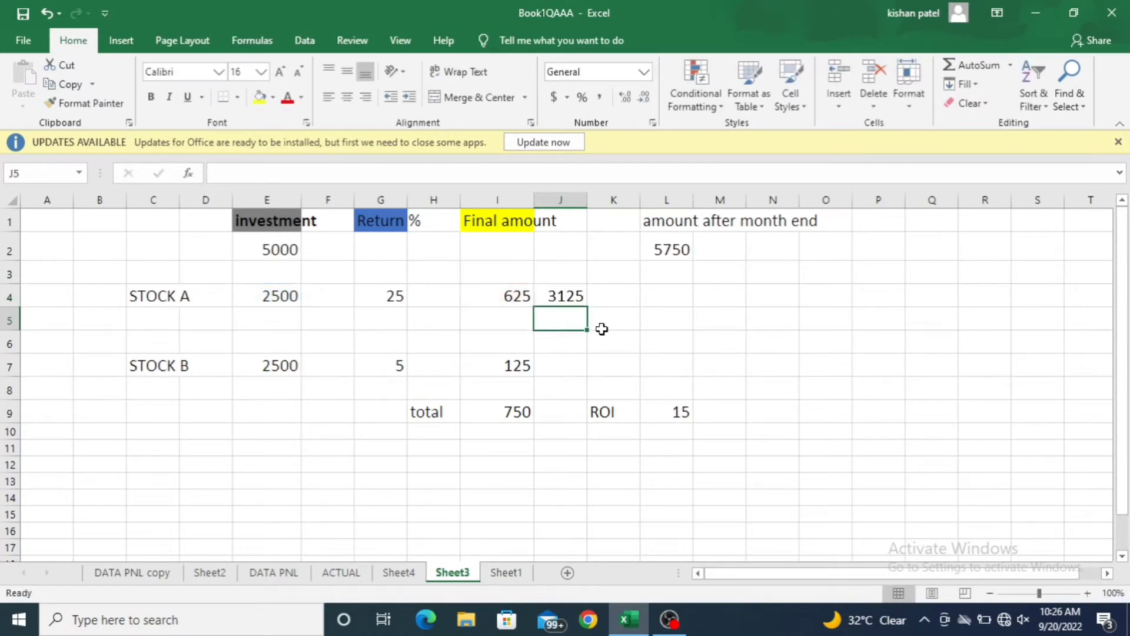
# Calculate STOCK B's end value in J7 with the formula =(E7+I7)
pyautogui.click(567, 367)
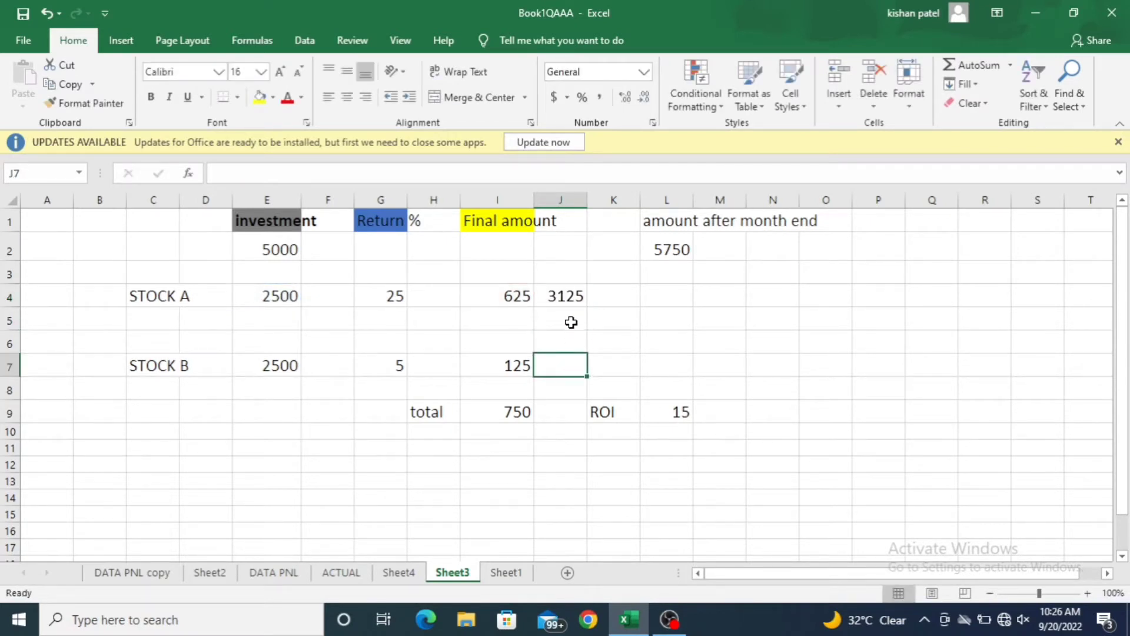
pyautogui.write('=(')
pyautogui.click(291, 365)
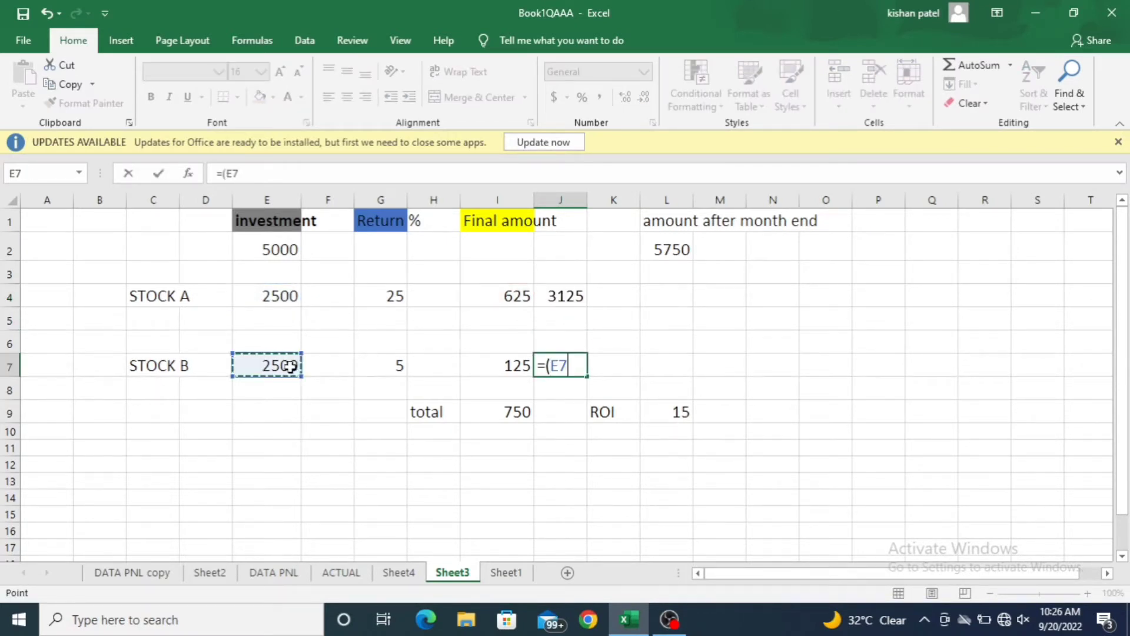
pyautogui.write('+')
pyautogui.click(509, 365)
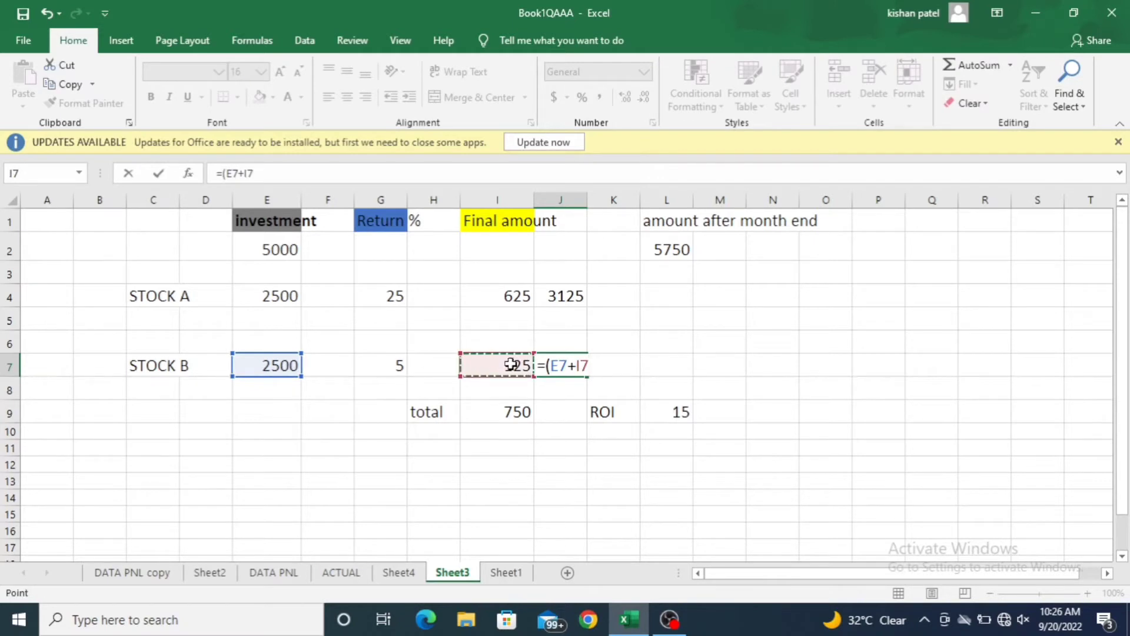
pyautogui.write(')')
pyautogui.press('Return')
pyautogui.click(666, 362)
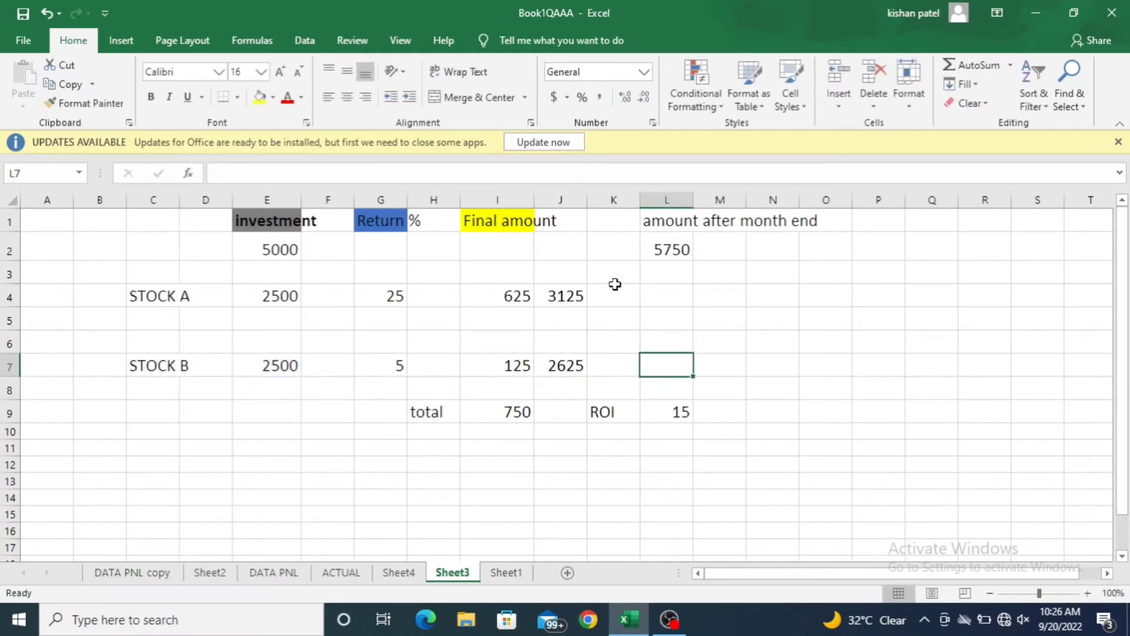
# Examine the formulas for the amount after month end in L2, the total in I9 and the ROI in L9
pyautogui.click(670, 250)
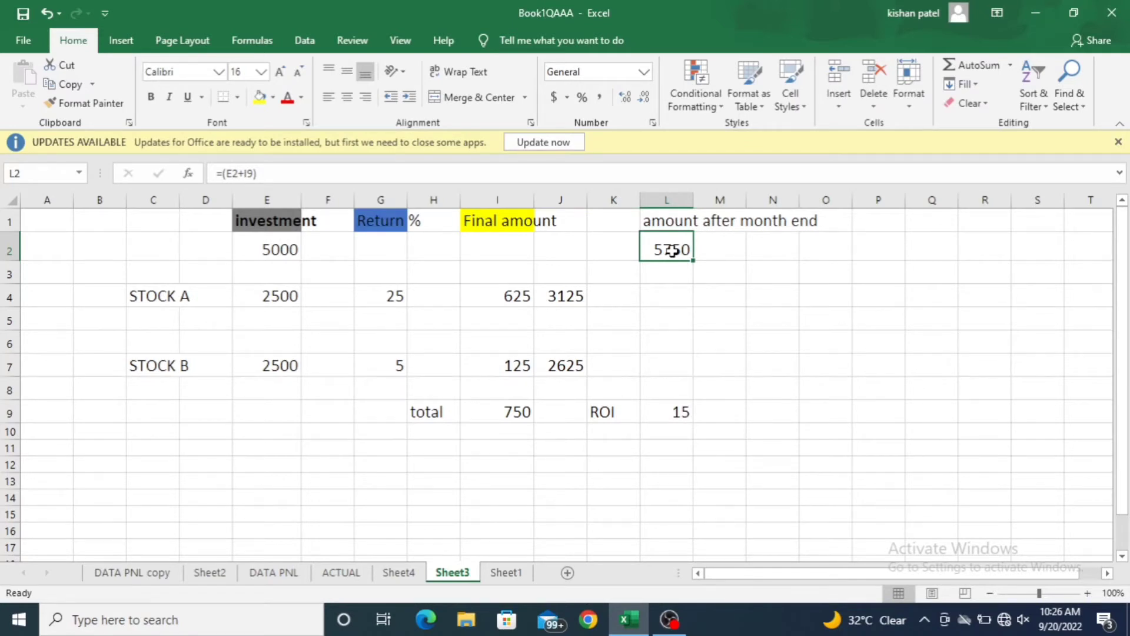
pyautogui.click(509, 416)
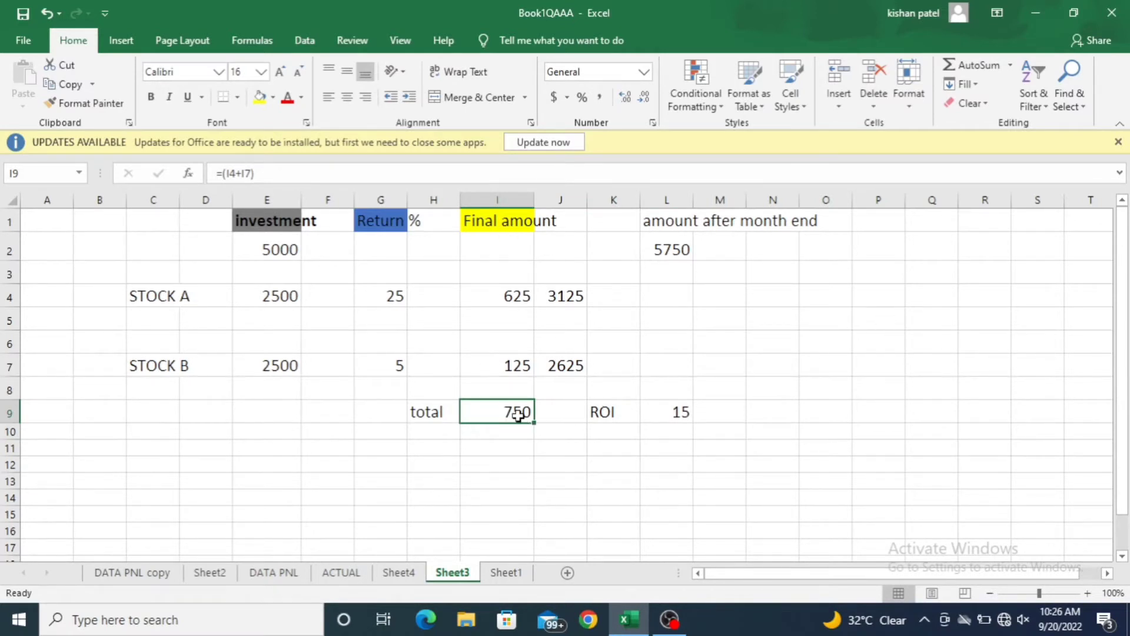
pyautogui.click(681, 252)
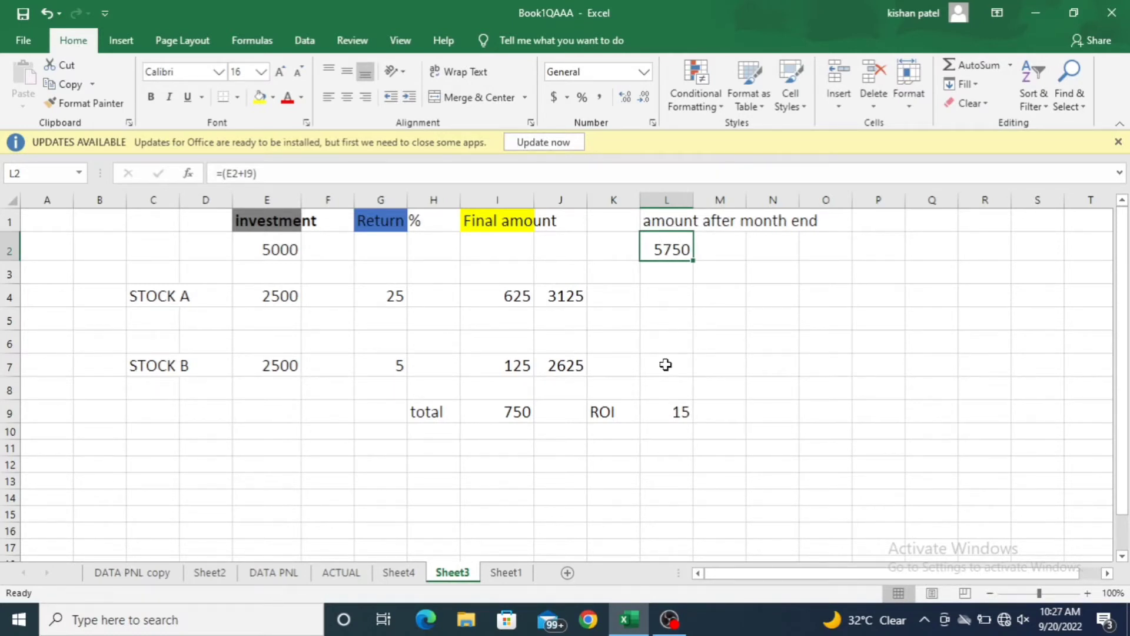
pyautogui.click(677, 410)
pyautogui.click(615, 418)
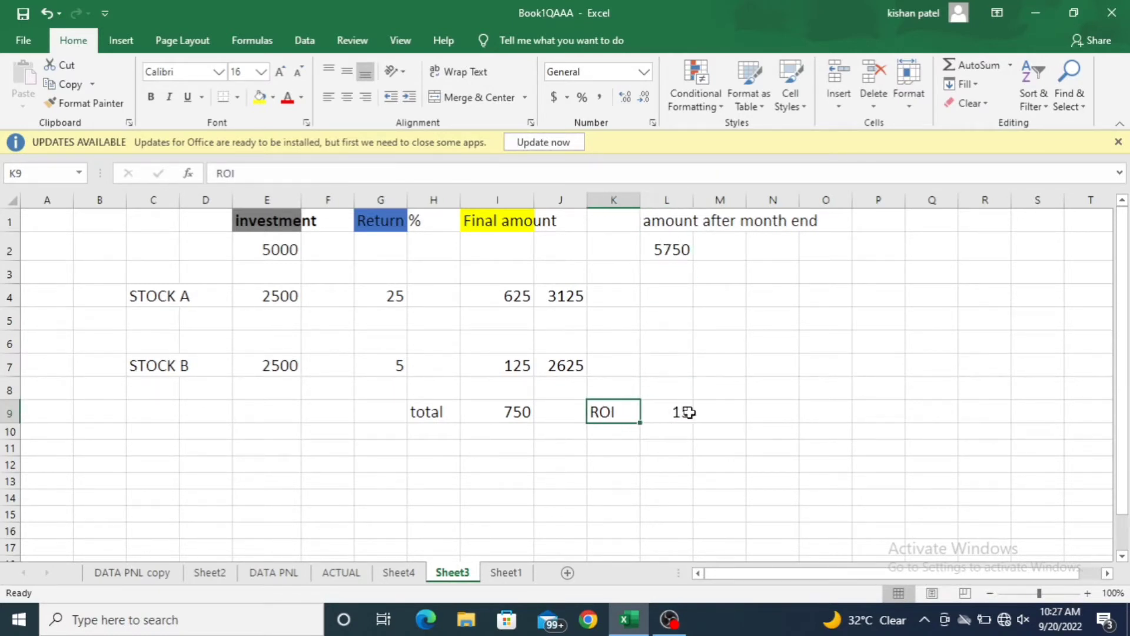
pyautogui.click(686, 412)
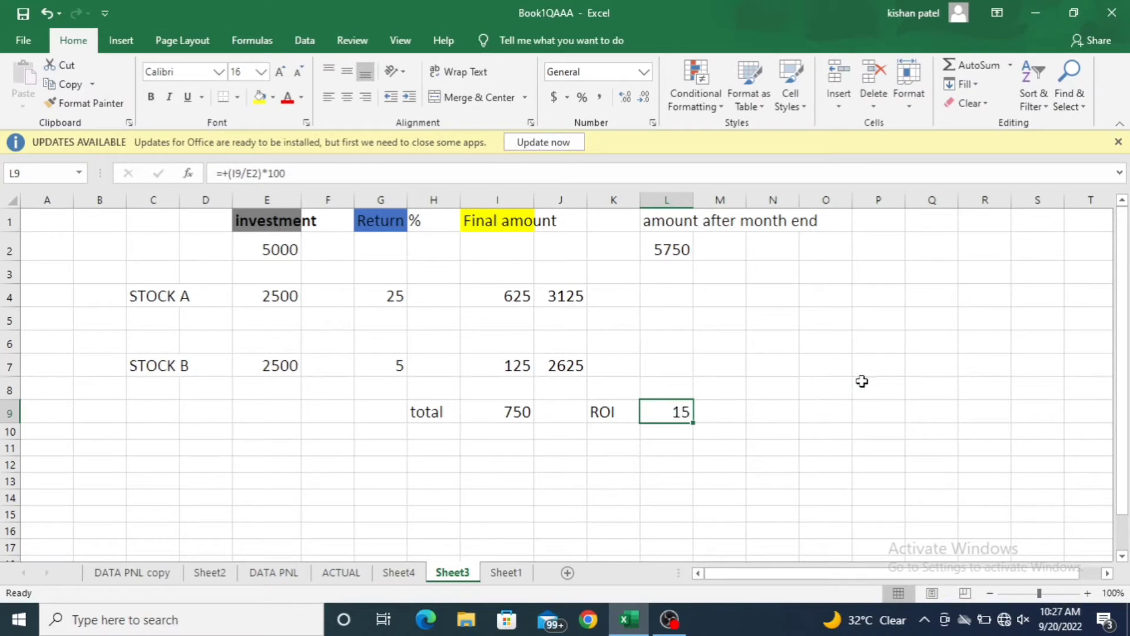
# Start an ROI record beside the table with the label 1st in Q5 and the value 15 in R5
pyautogui.click(908, 324)
pyautogui.write('1')
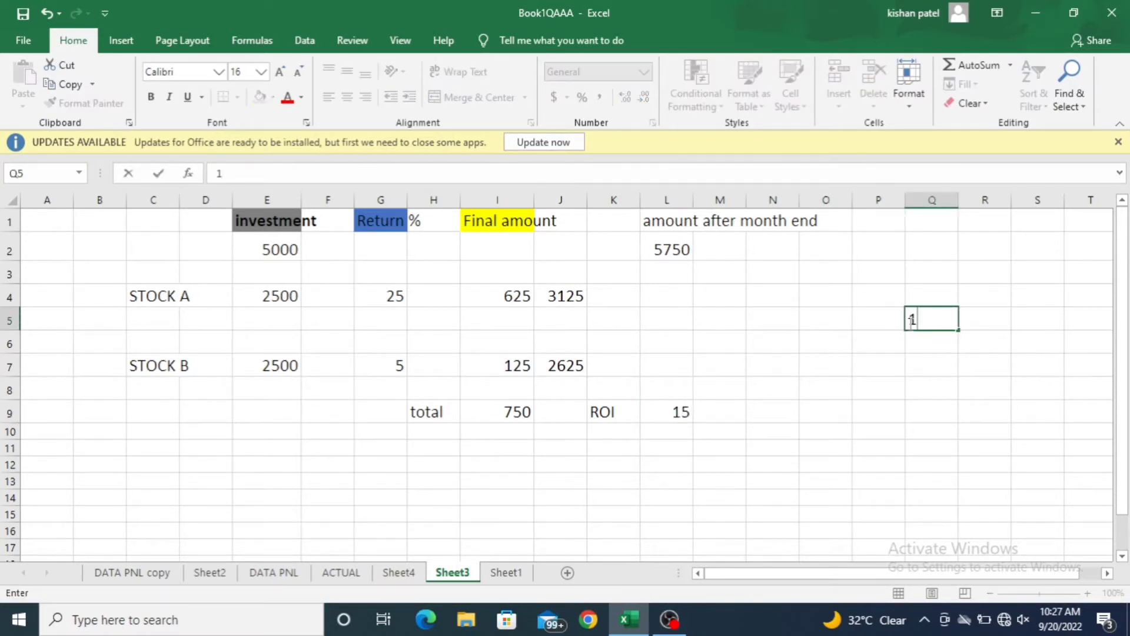
pyautogui.write('st')
pyautogui.click(999, 318)
pyautogui.write('15')
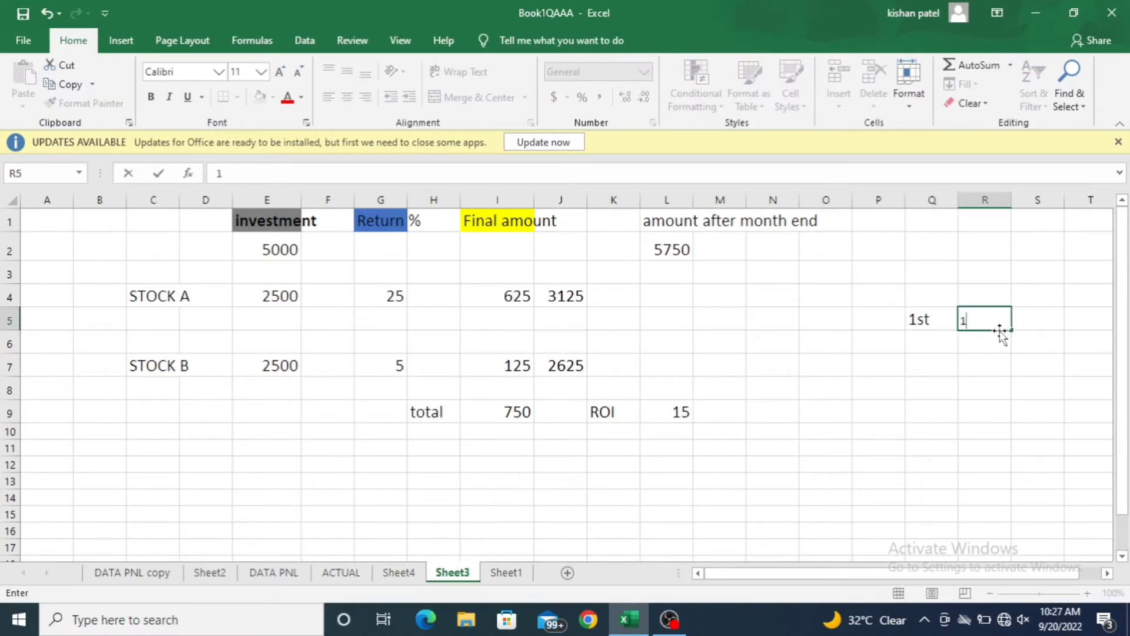
pyautogui.click(987, 389)
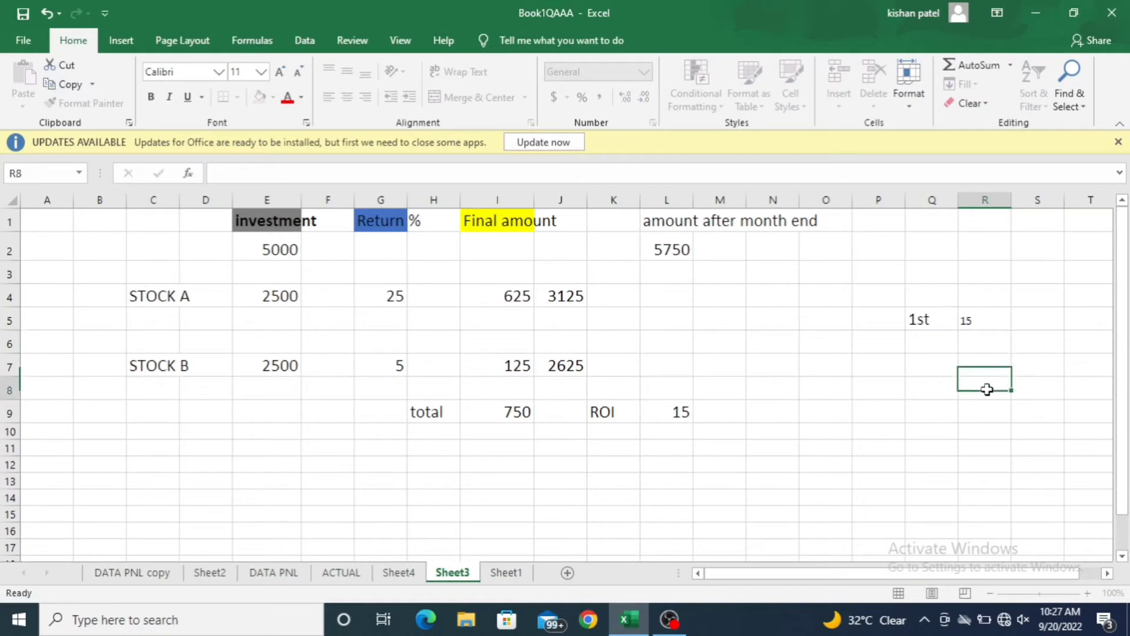
# Set the investment in E2 to 5750, carrying over the amount after month end
pyautogui.click(381, 303)
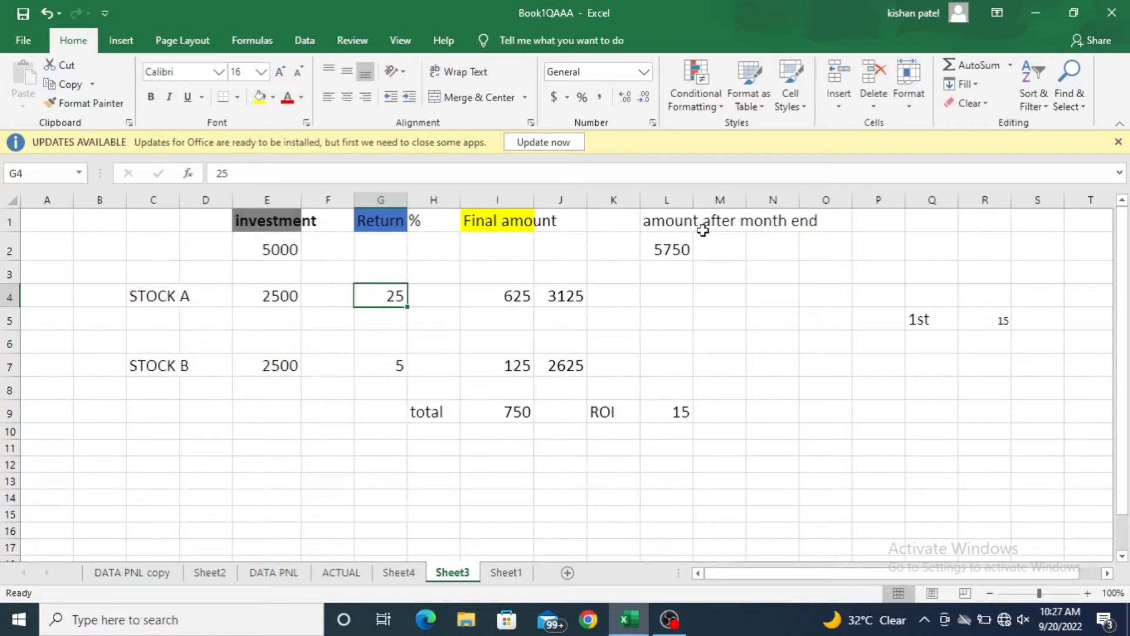
pyautogui.click(678, 246)
pyautogui.click(287, 247)
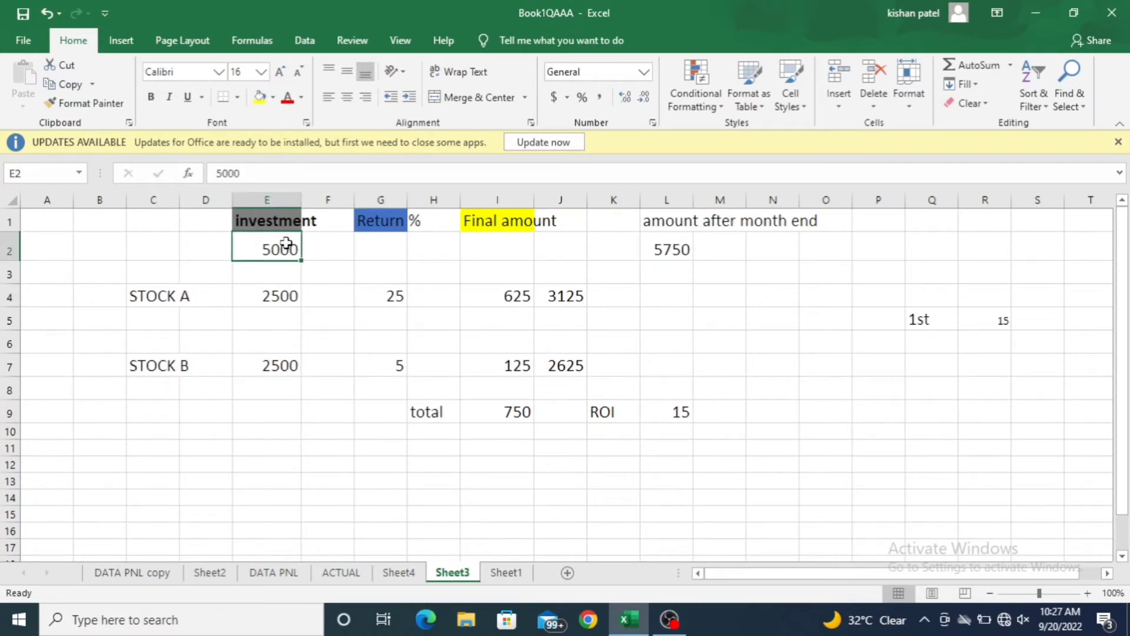
pyautogui.write('5750')
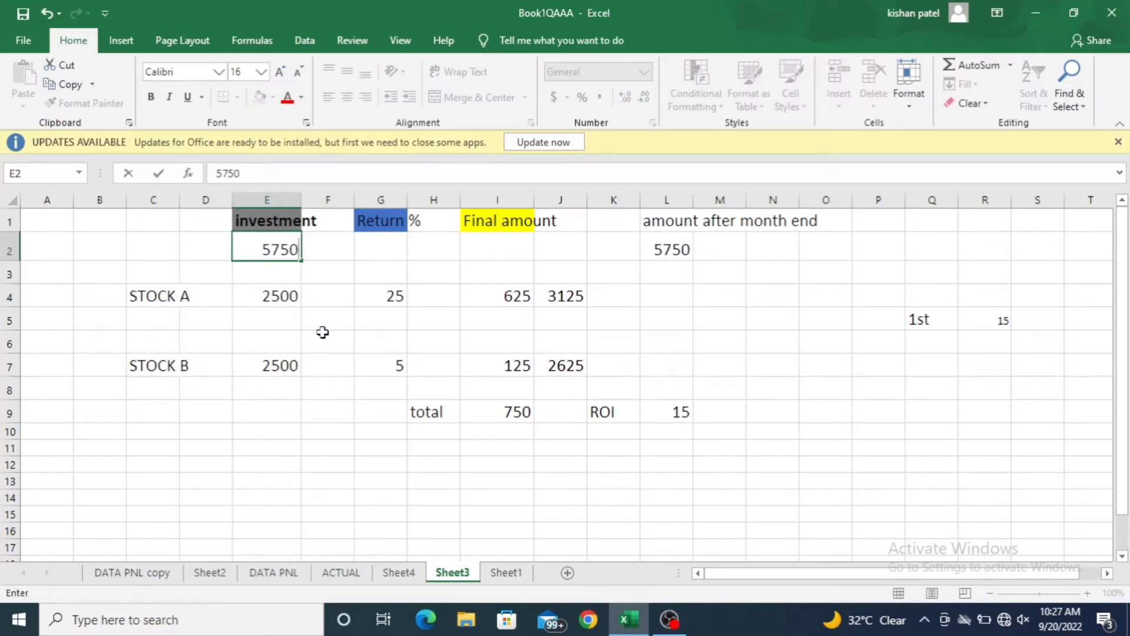
pyautogui.click(325, 339)
# Set the return to 5 for STOCK A and 10 for STOCK B, and check the total and the amount after month end
pyautogui.click(395, 294)
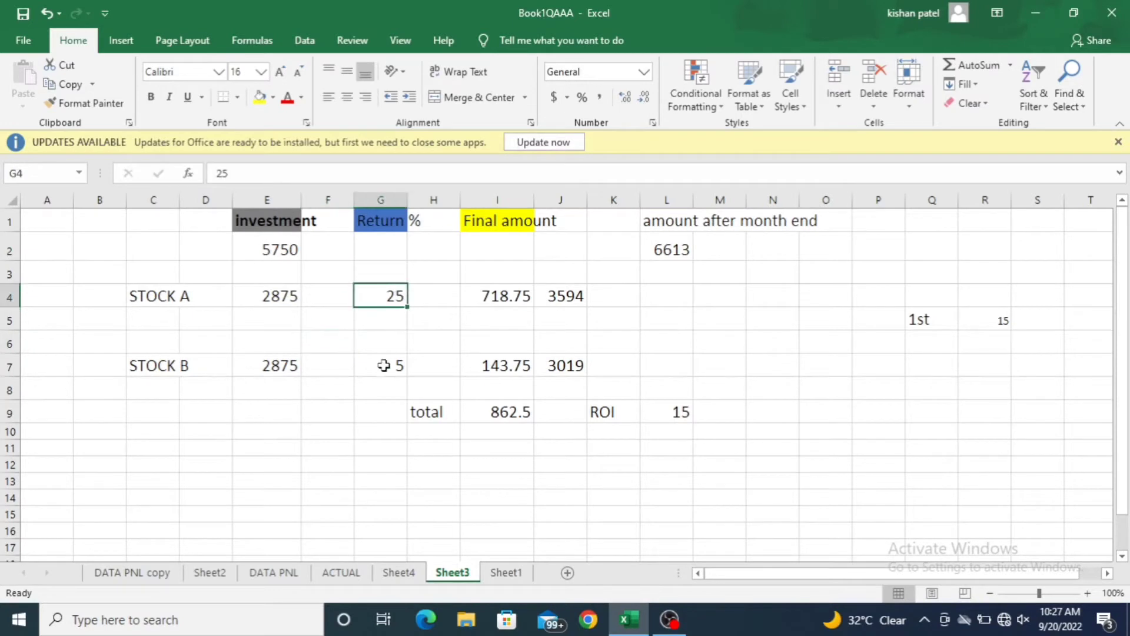
pyautogui.write('5')
pyautogui.click(383, 366)
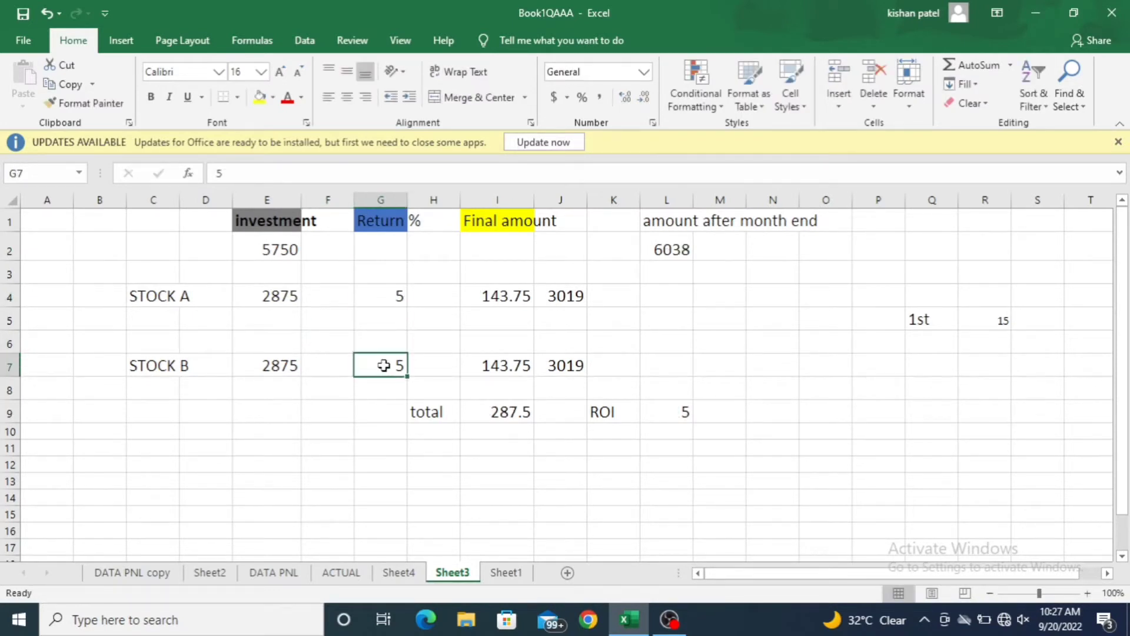
pyautogui.write('10')
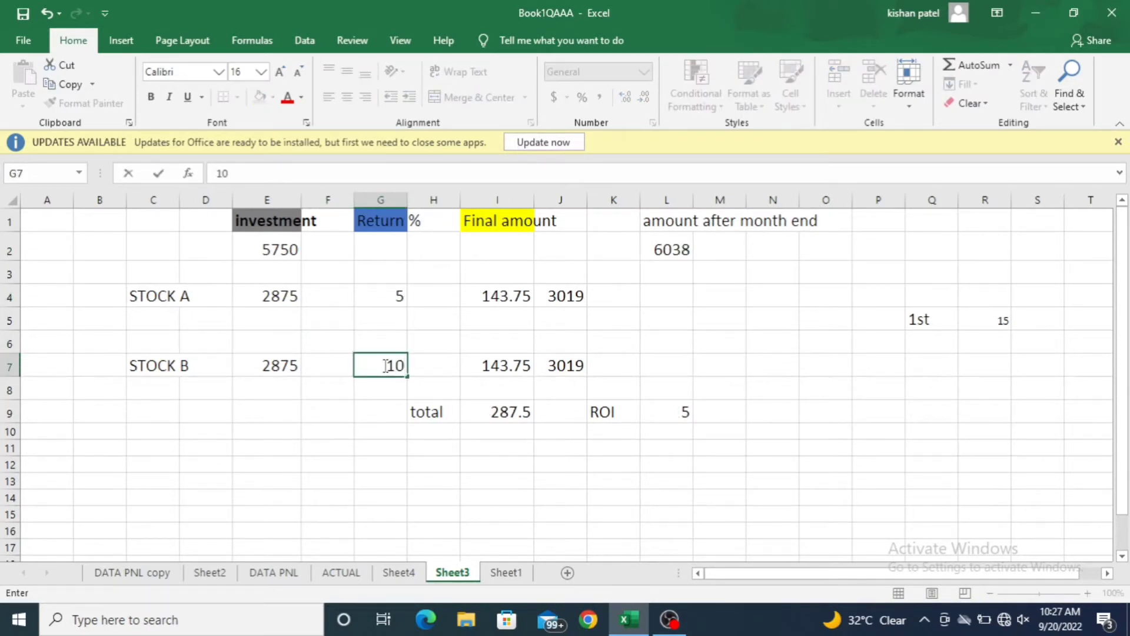
pyautogui.click(451, 497)
pyautogui.click(512, 367)
pyautogui.click(517, 404)
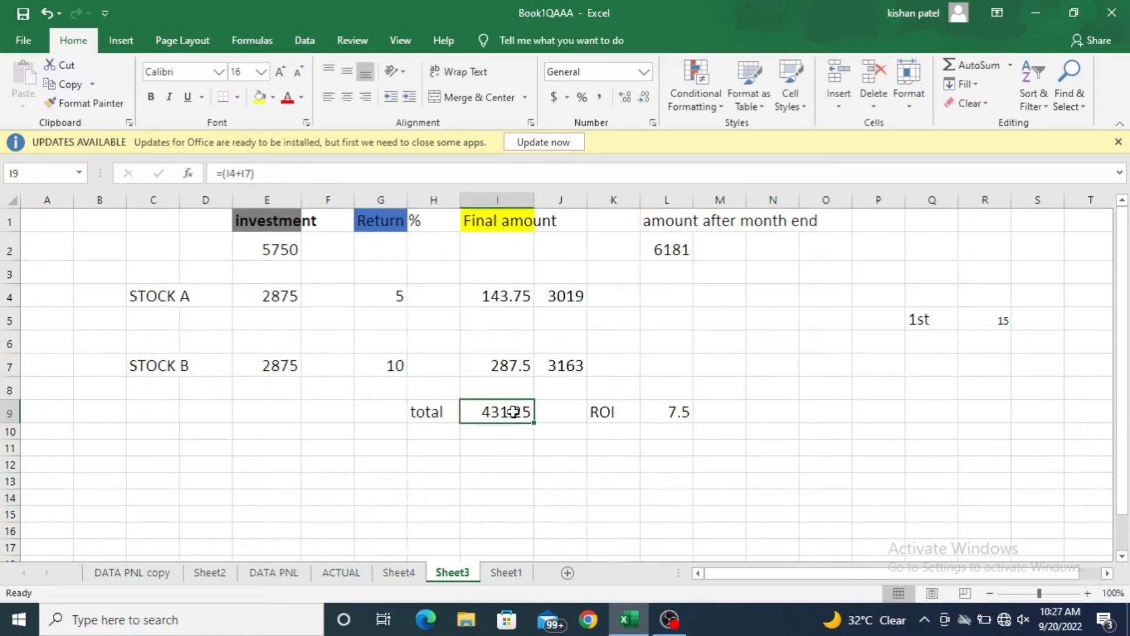
pyautogui.click(686, 250)
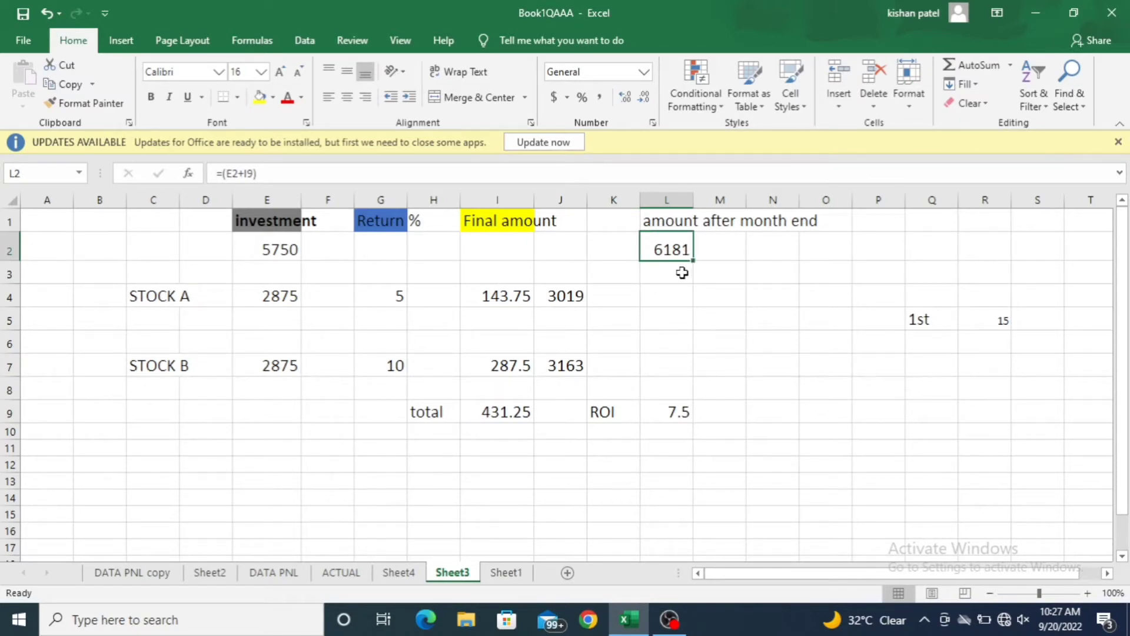
# Record the ROI 7.5 in R6 below the first entry, and compare the two recorded values
pyautogui.click(1000, 347)
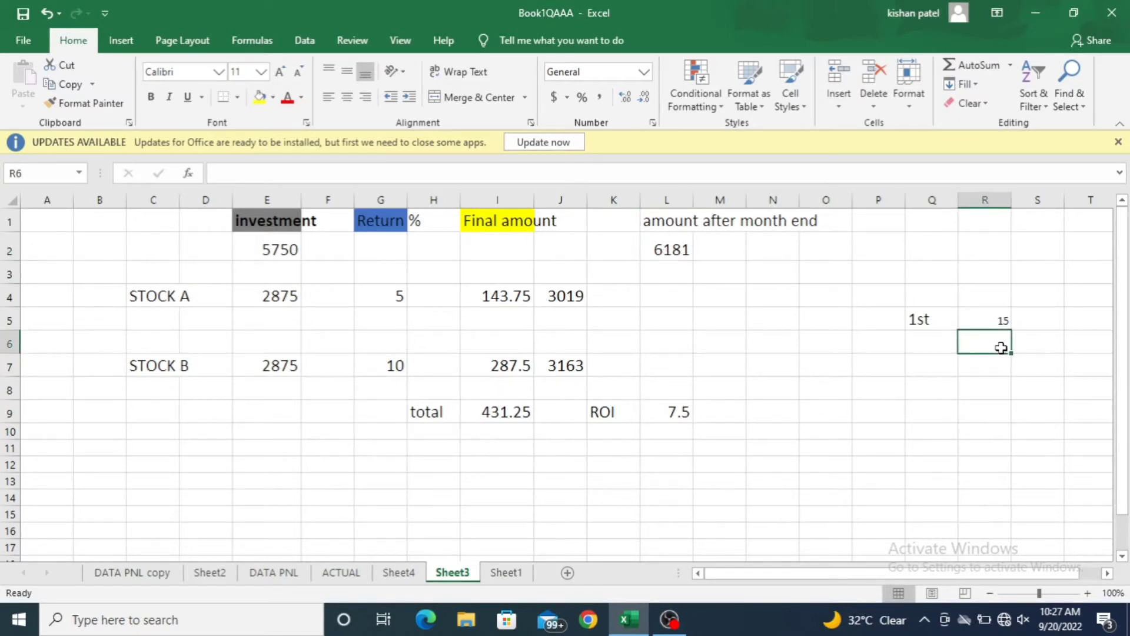
pyautogui.write('7.5')
pyautogui.click(991, 383)
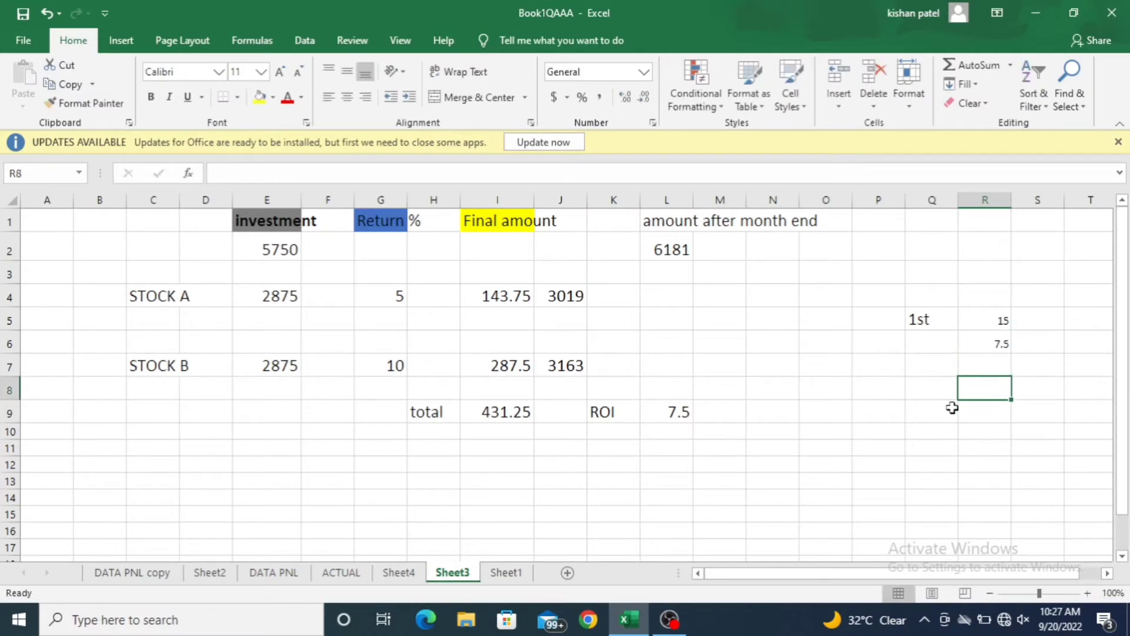
pyautogui.click(997, 352)
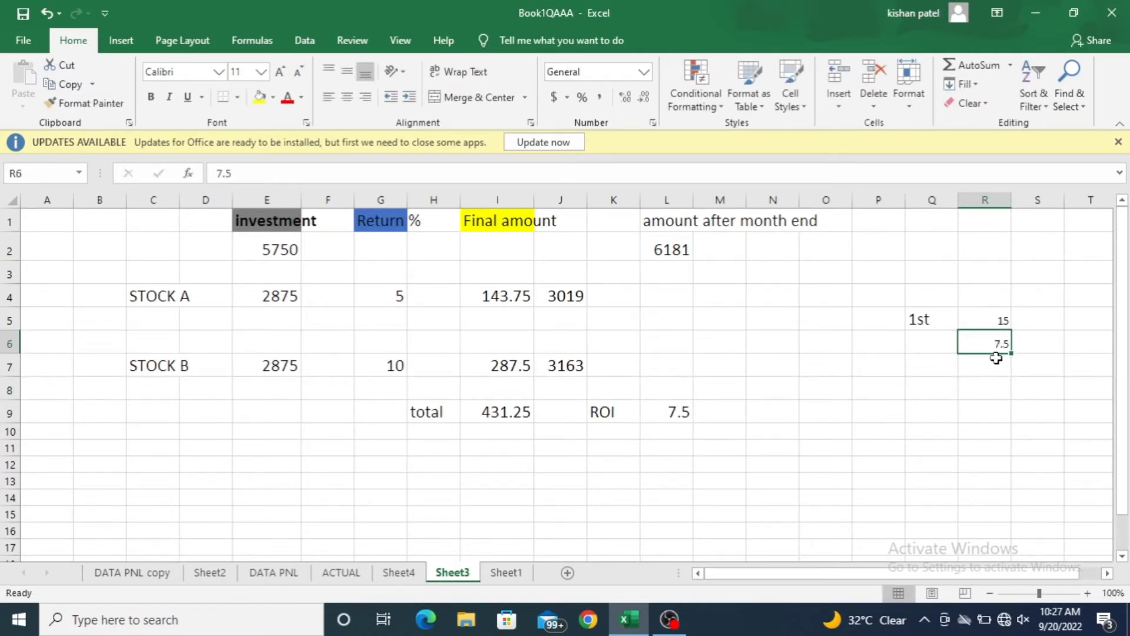
pyautogui.click(1001, 321)
pyautogui.click(998, 347)
pyautogui.click(999, 319)
pyautogui.click(1001, 340)
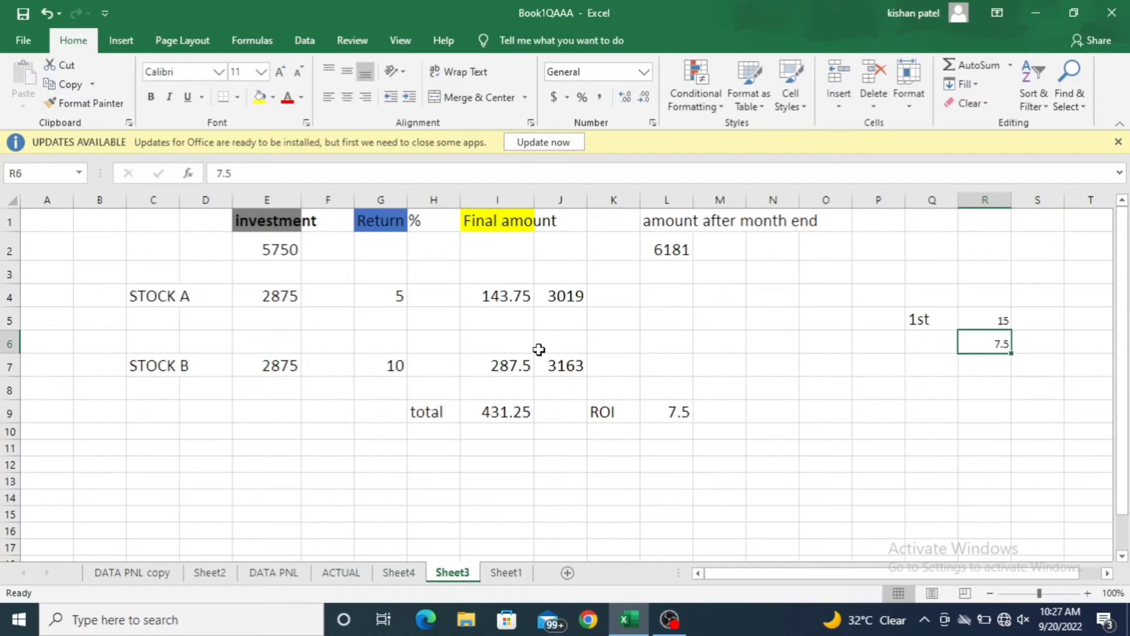
# Set the return to -10 for STOCK A and 20 for STOCK B, and check the total and the ROI
pyautogui.click(380, 301)
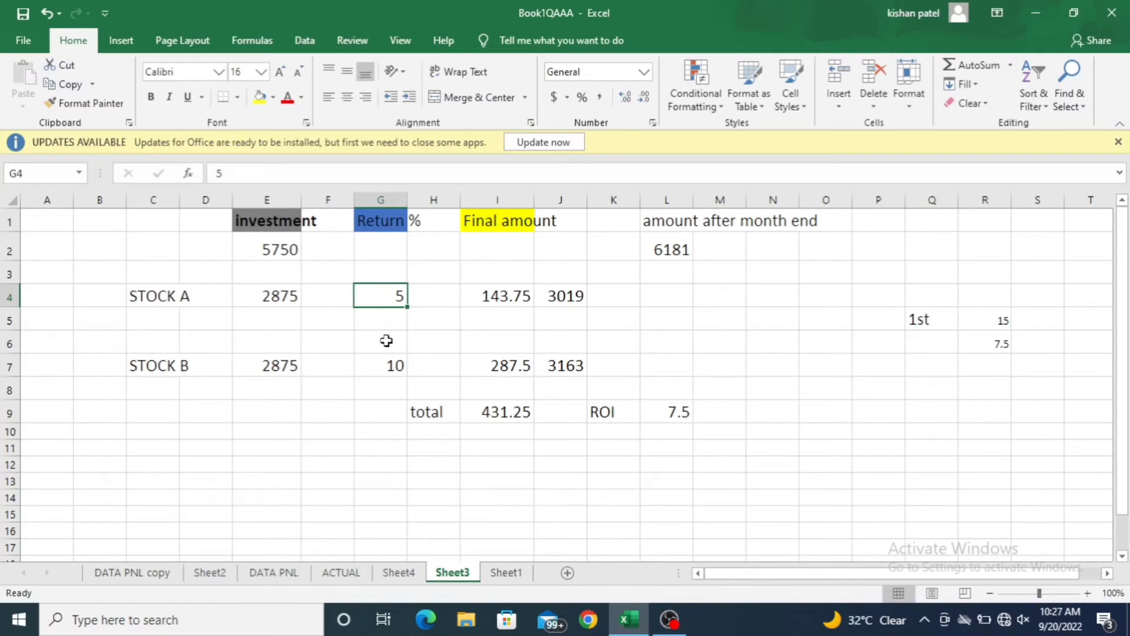
pyautogui.write('-')
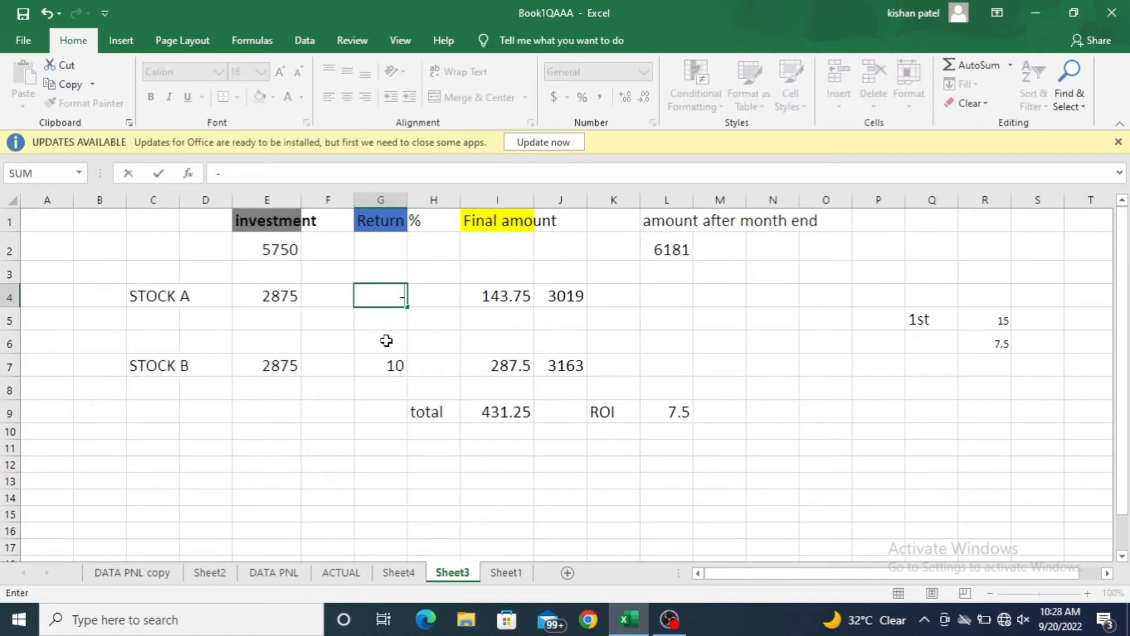
pyautogui.write('10')
pyautogui.click(391, 363)
pyautogui.write('20')
pyautogui.click(411, 431)
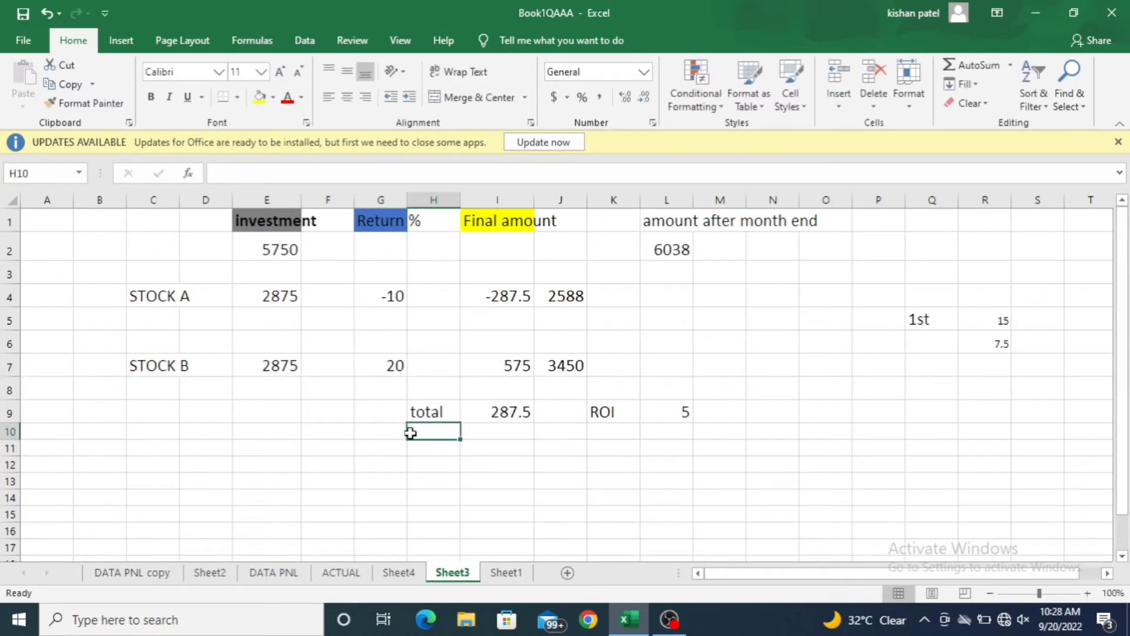
pyautogui.click(527, 412)
pyautogui.click(646, 416)
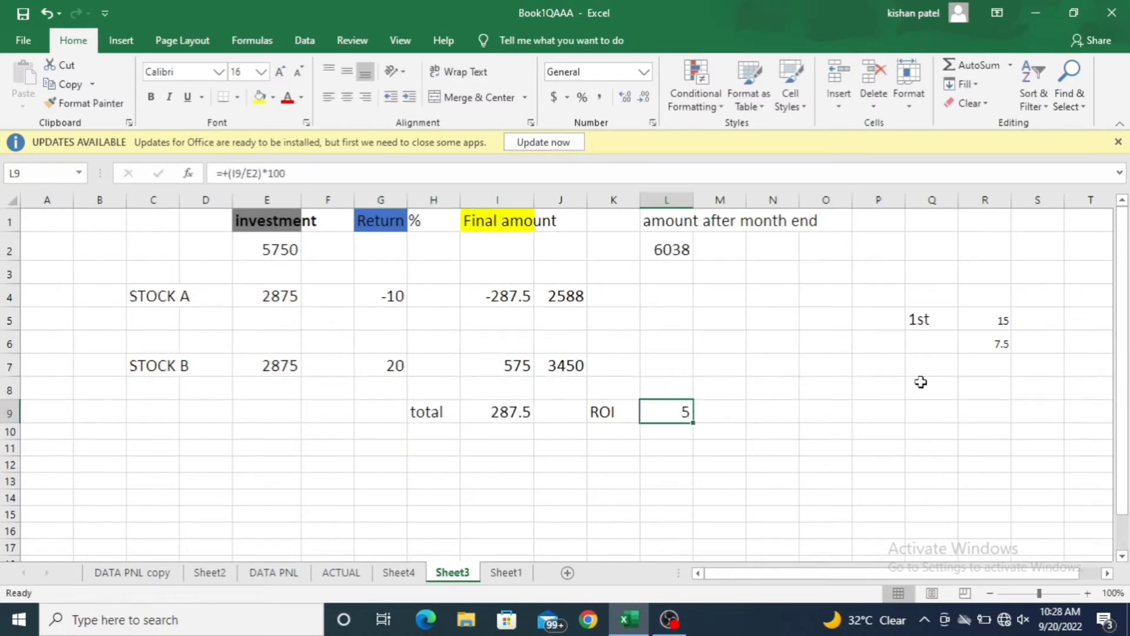
# Record the ROI 5 in R7 as the third entry of the ROI list
pyautogui.click(984, 365)
pyautogui.write('5')
pyautogui.click(898, 444)
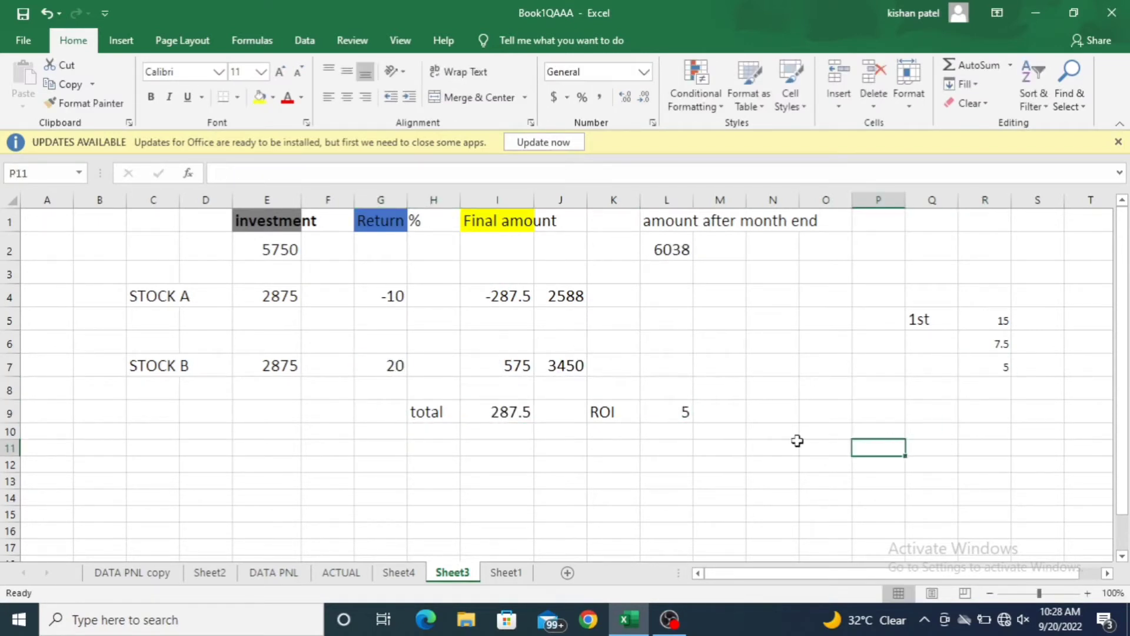
# Reinvest the amount after month end by setting the investment in E2 to 6038
pyautogui.click(670, 250)
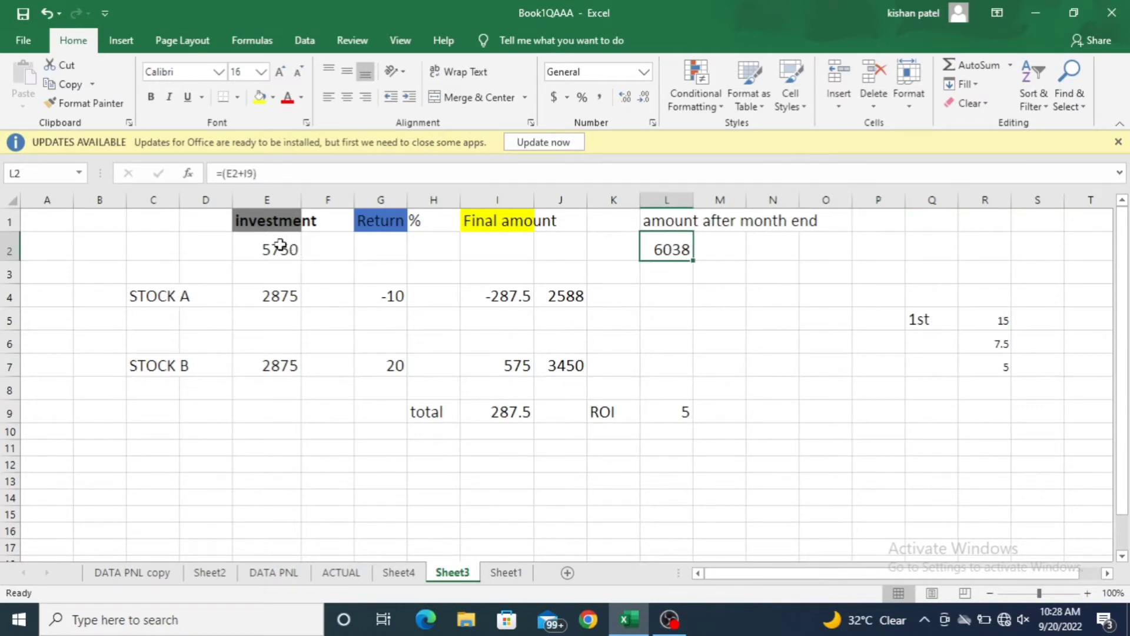
pyautogui.click(281, 248)
pyautogui.write('6038')
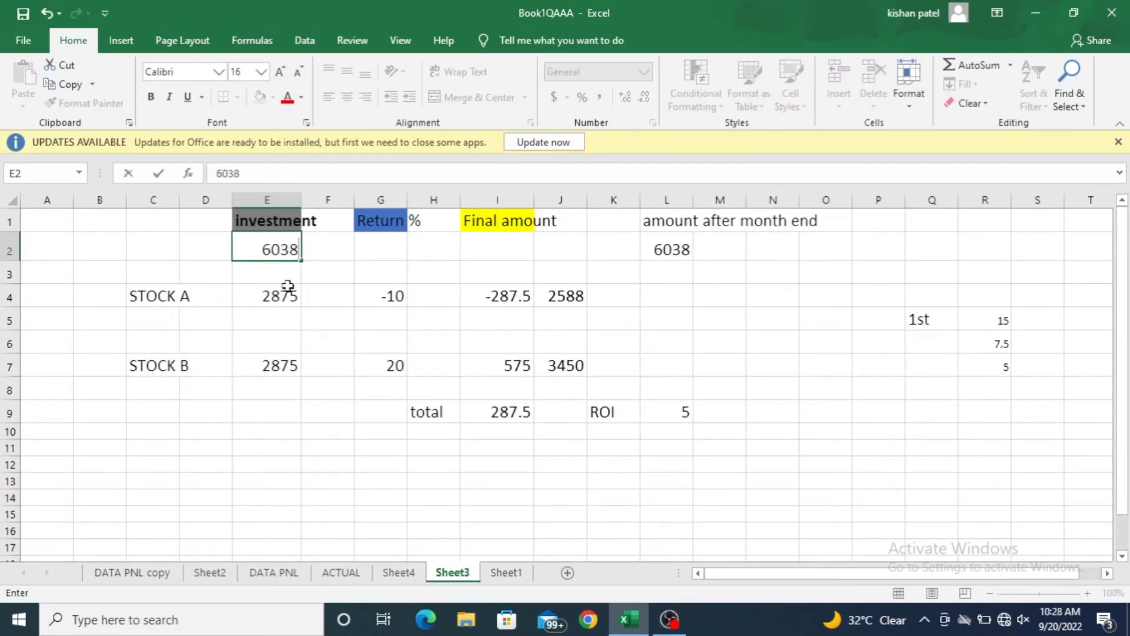
pyautogui.click(296, 408)
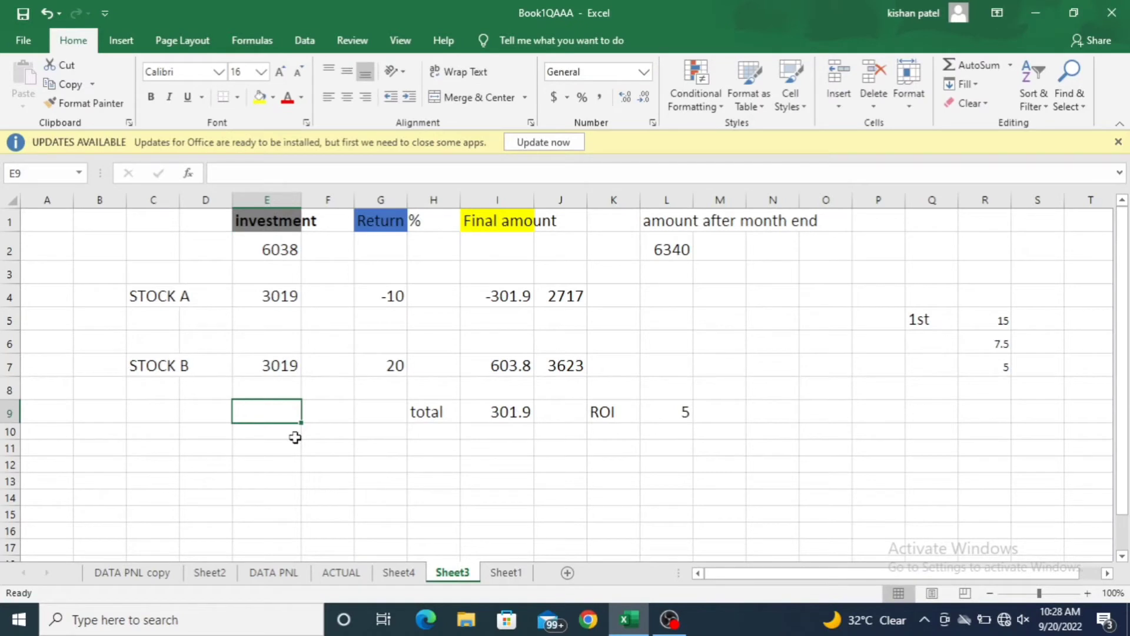
# Set the return to 50 for STOCK A and -20 for STOCK B
pyautogui.click(383, 293)
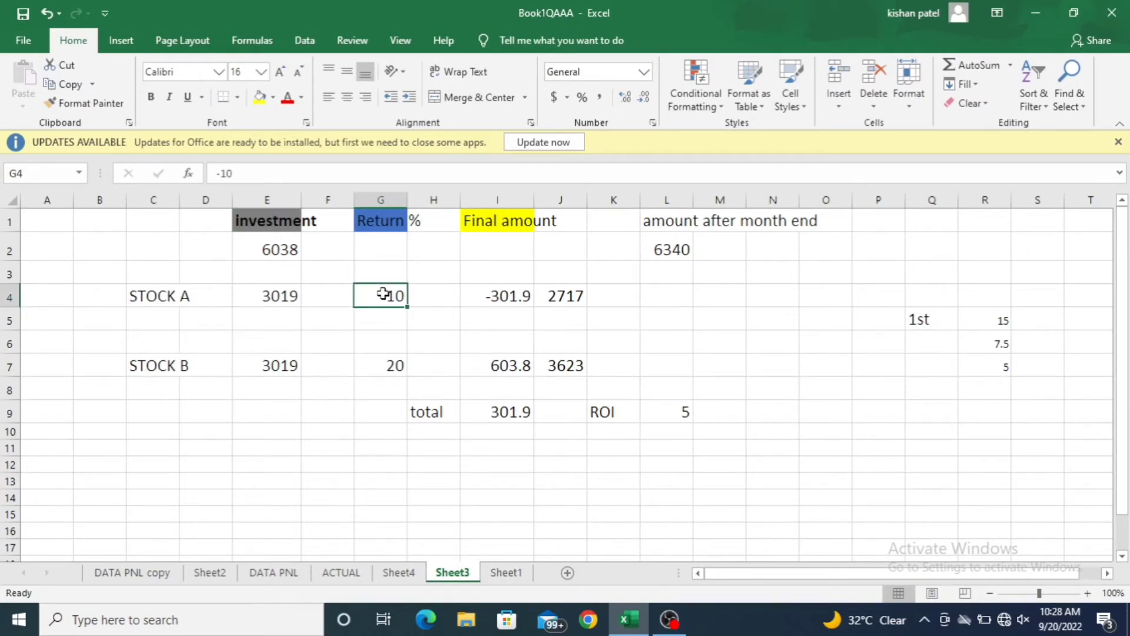
pyautogui.write('50')
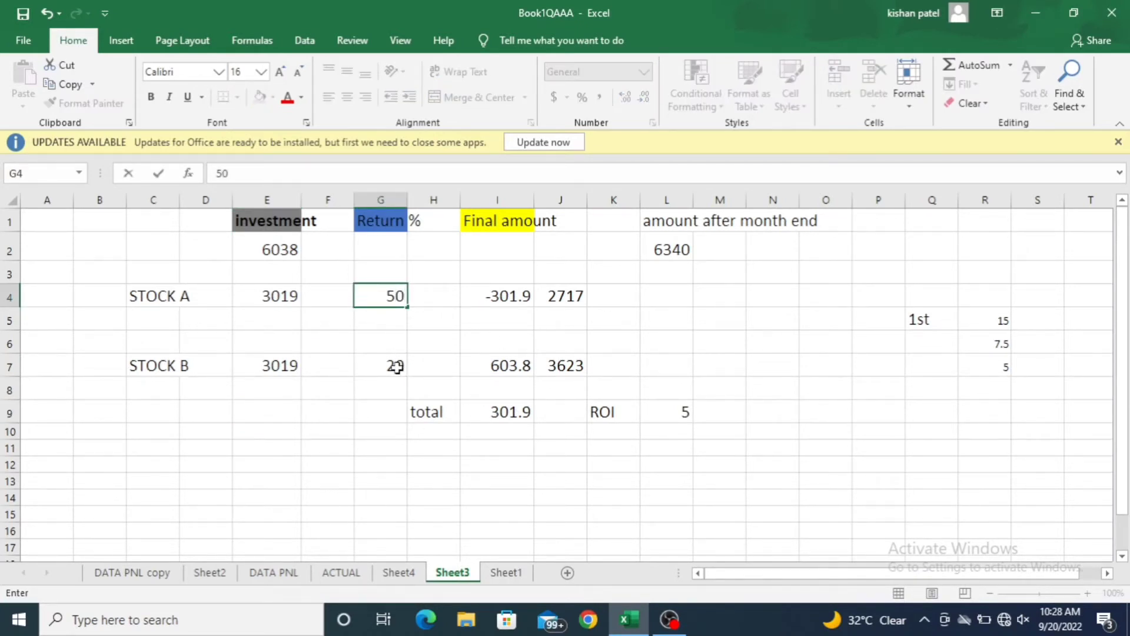
pyautogui.click(397, 366)
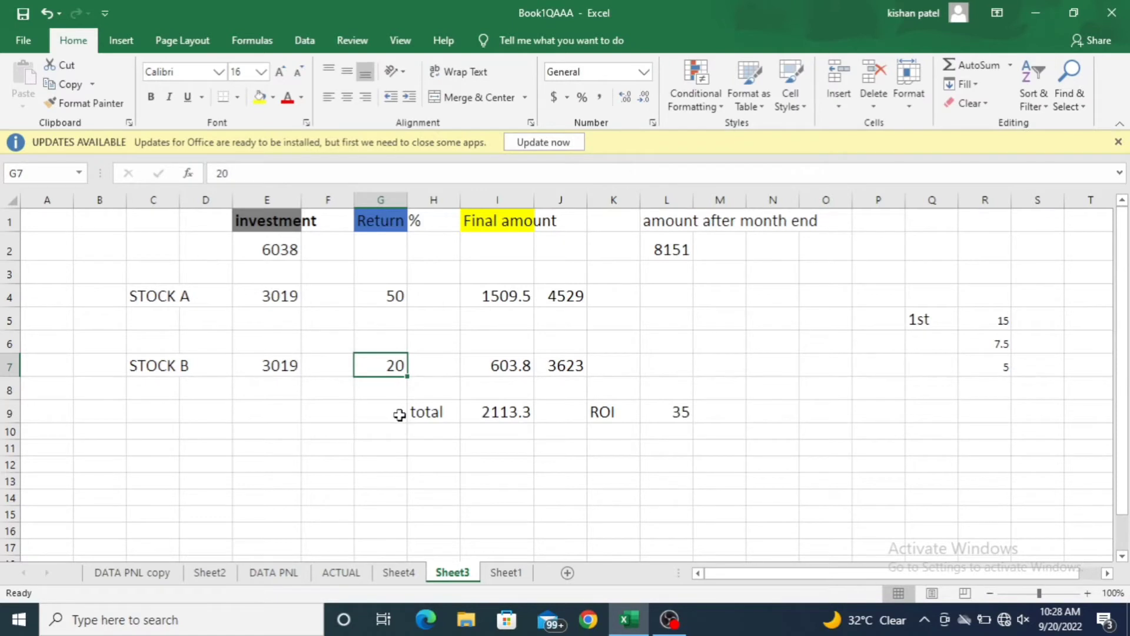
pyautogui.write('-20')
pyautogui.click(423, 447)
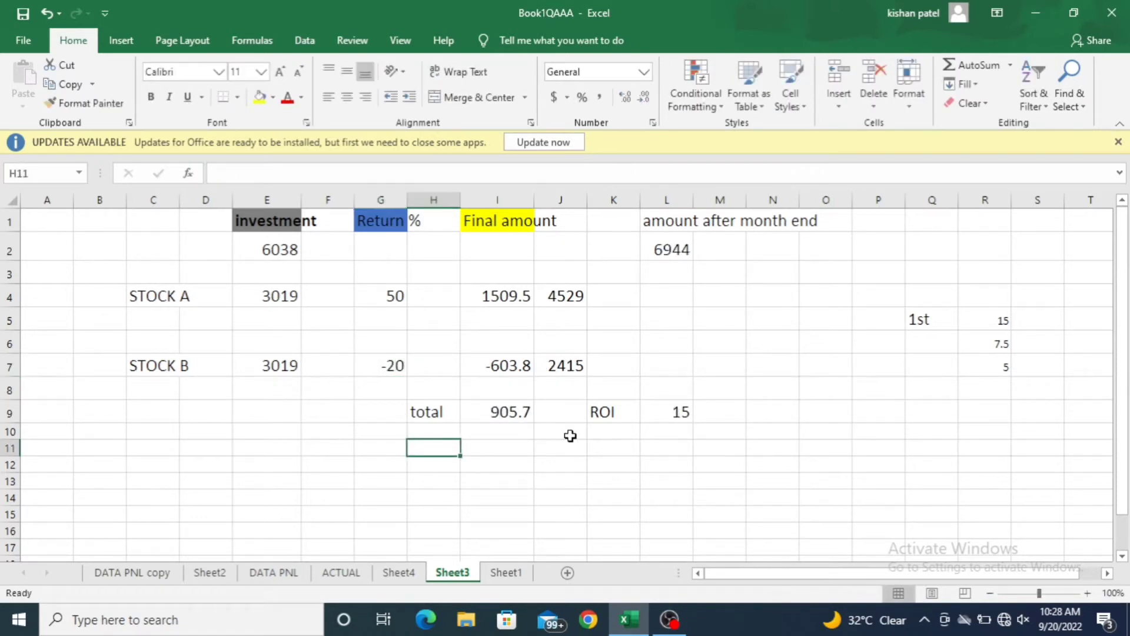
# Check the total and the ROI, and record the ROI 15 in R8 as the fourth entry of the list
pyautogui.click(518, 413)
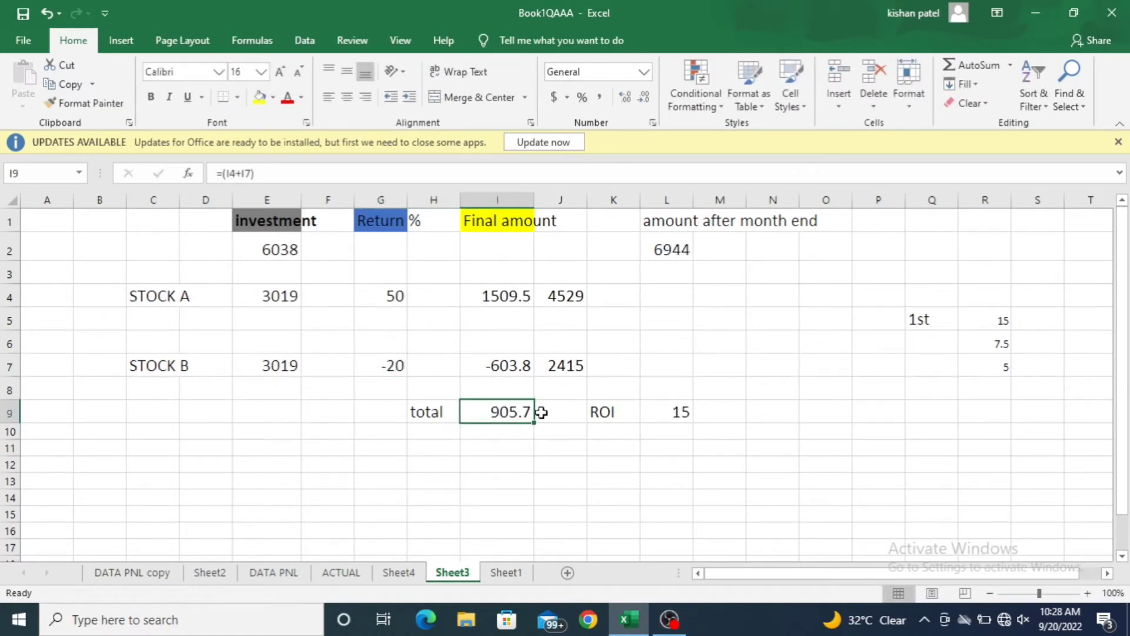
pyautogui.click(673, 413)
pyautogui.click(1001, 394)
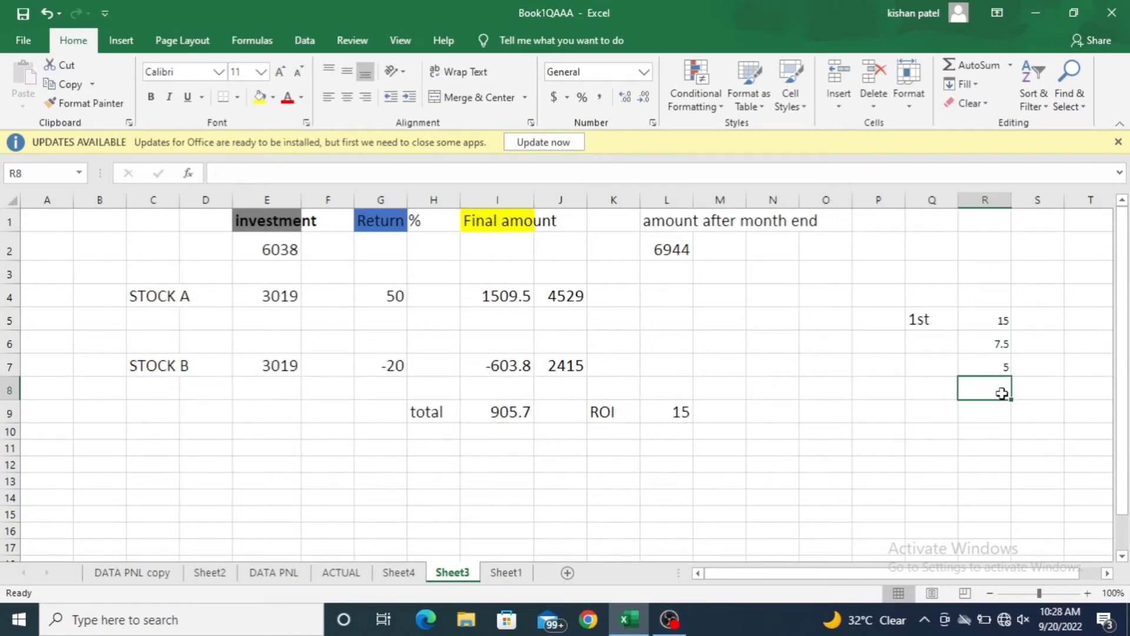
pyautogui.write('15')
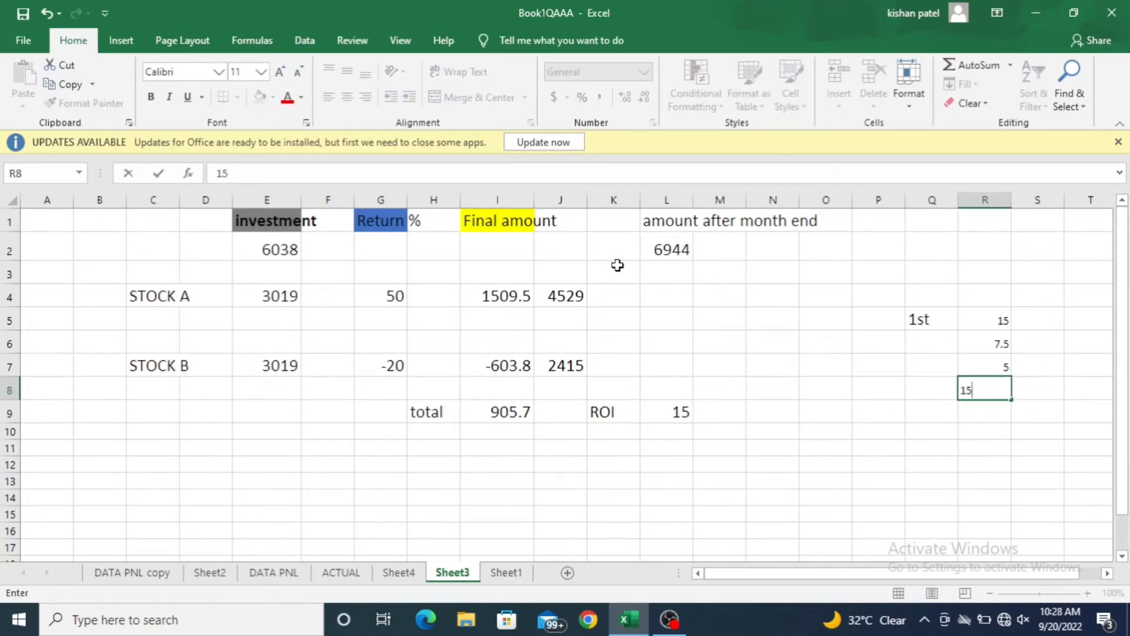
# Update the investment in E2 to the month-end amount of 6944
pyautogui.click(264, 250)
pyautogui.write('6944')
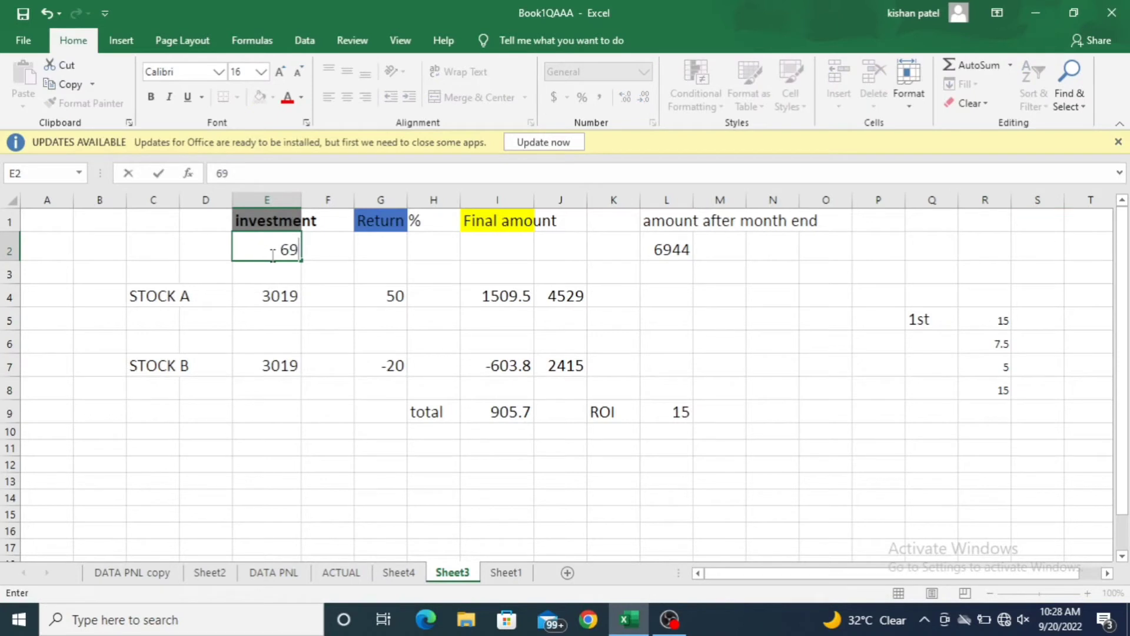
pyautogui.click(315, 426)
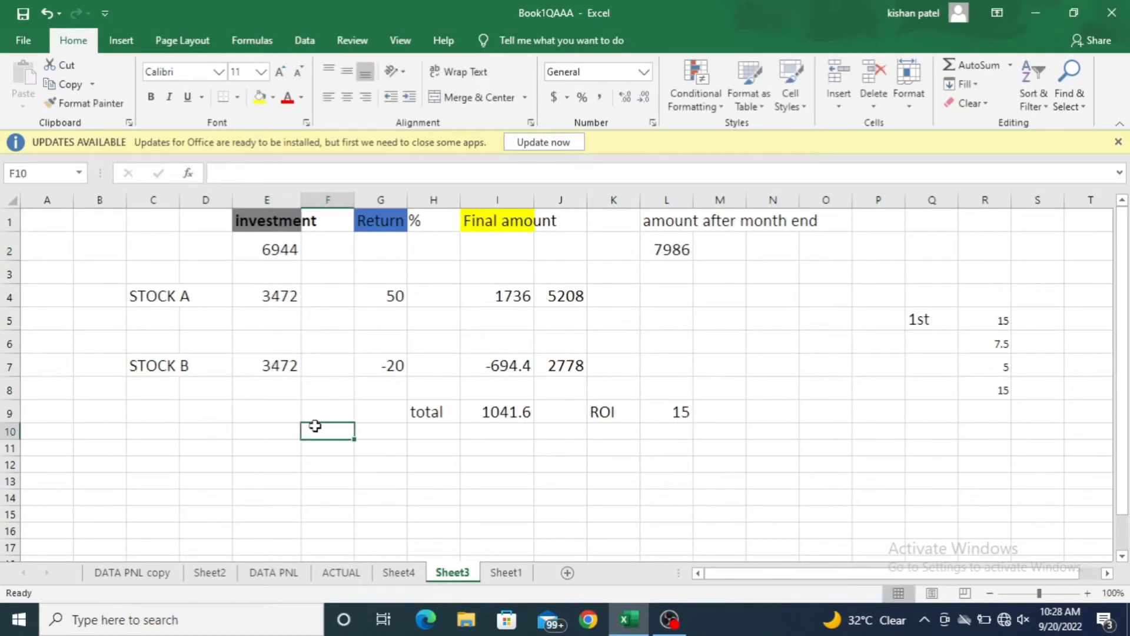
# Keep the STOCK A return and set the return of STOCK B to 50
pyautogui.click(398, 293)
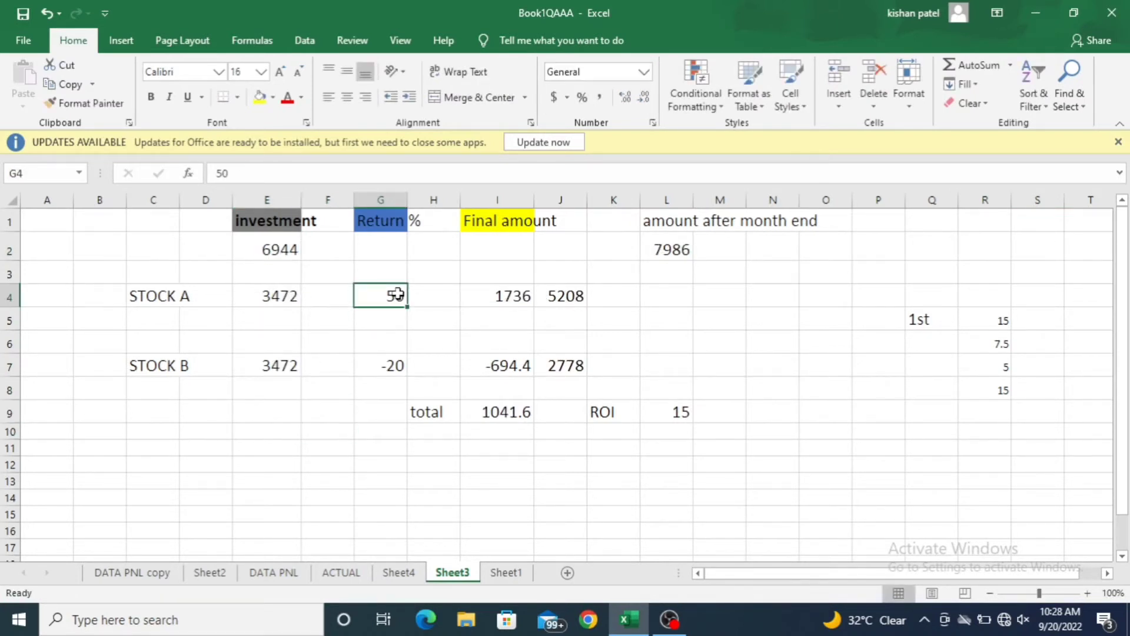
pyautogui.click(380, 365)
pyautogui.write('50')
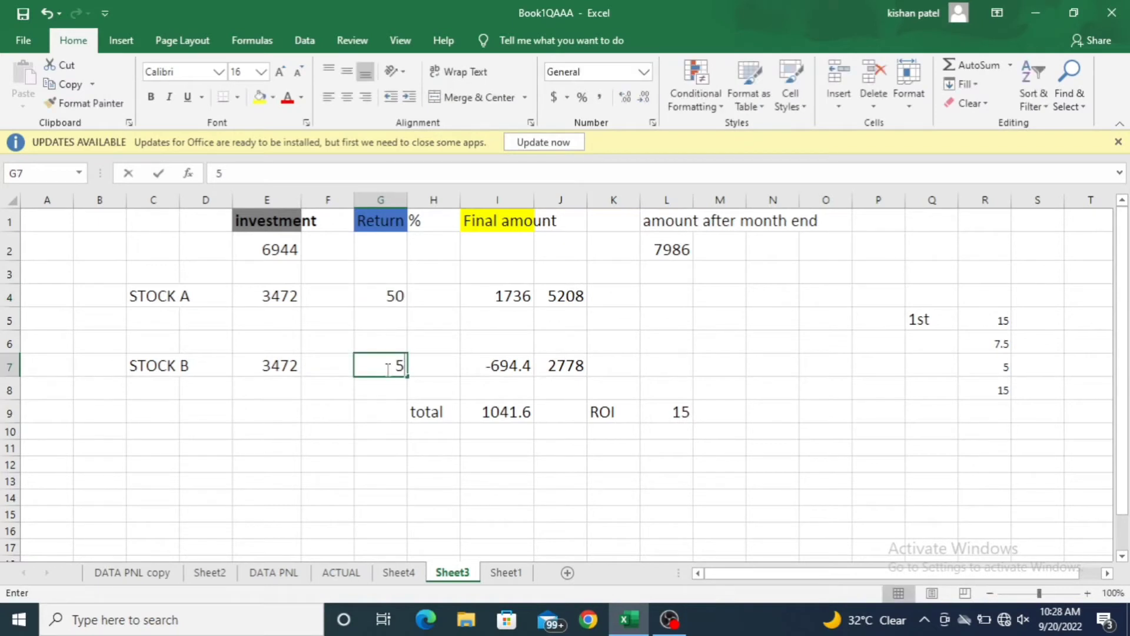
pyautogui.click(367, 434)
# Check the ROI in L9 and record 50 in R9 as the fifth entry of the list
pyautogui.click(675, 416)
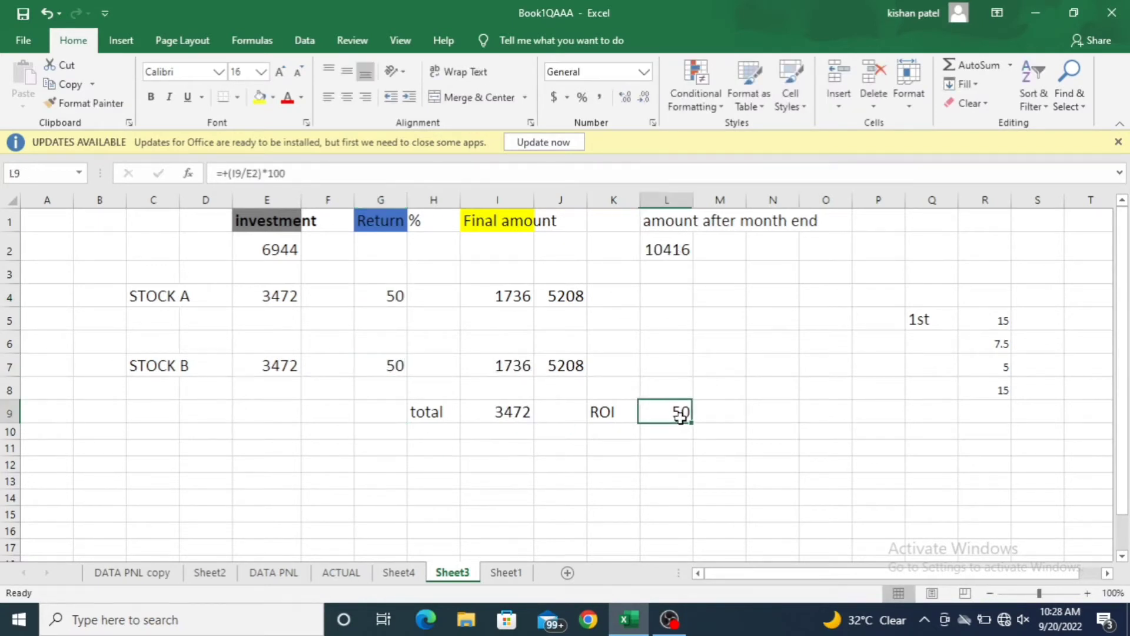
pyautogui.click(979, 416)
pyautogui.write('50')
pyautogui.click(673, 448)
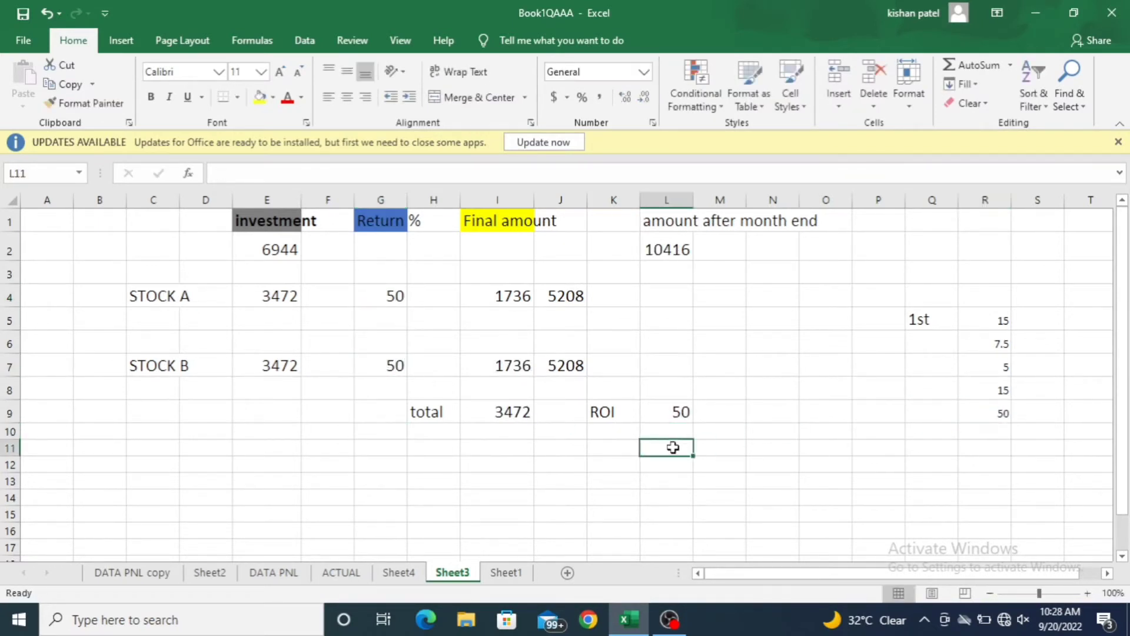
# Carry the amount after month end over to the investment in E2 as 10416
pyautogui.click(686, 251)
pyautogui.click(291, 252)
pyautogui.write('10416')
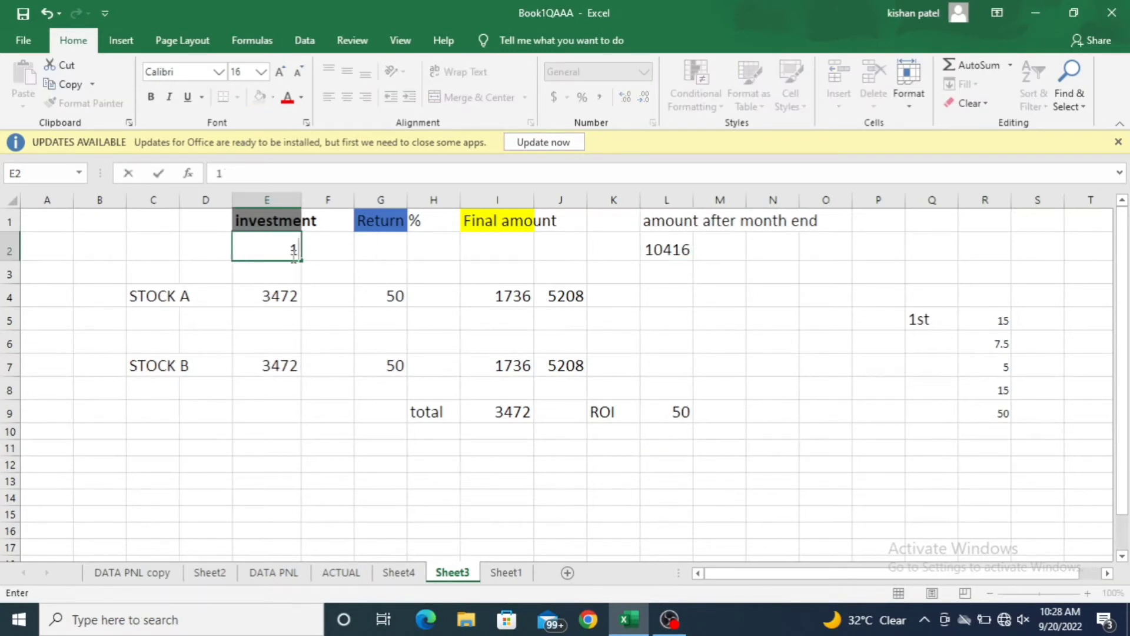
pyautogui.click(309, 382)
# Set the return to -25 for both STOCK A and STOCK B
pyautogui.click(380, 296)
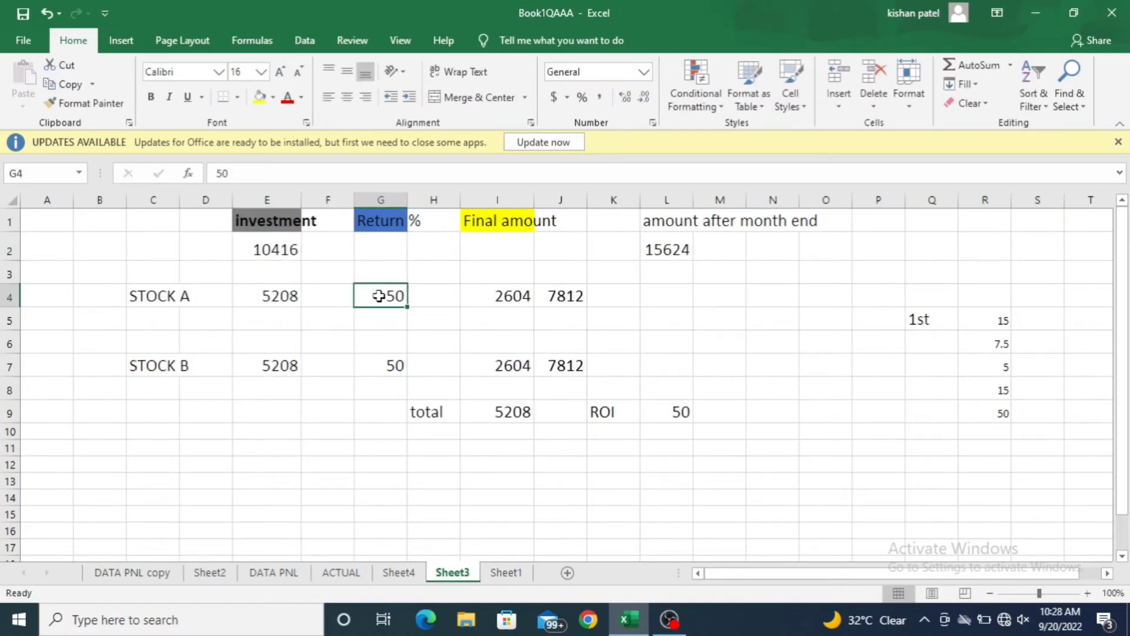
pyautogui.write('-25')
pyautogui.click(394, 366)
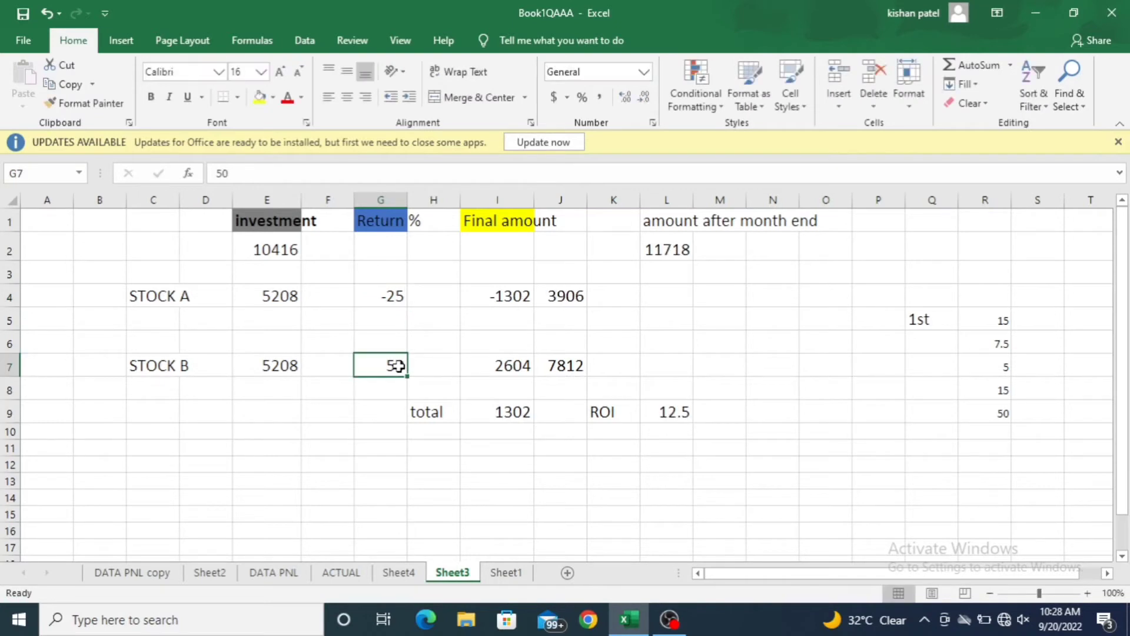
pyautogui.write('-25')
pyautogui.click(361, 431)
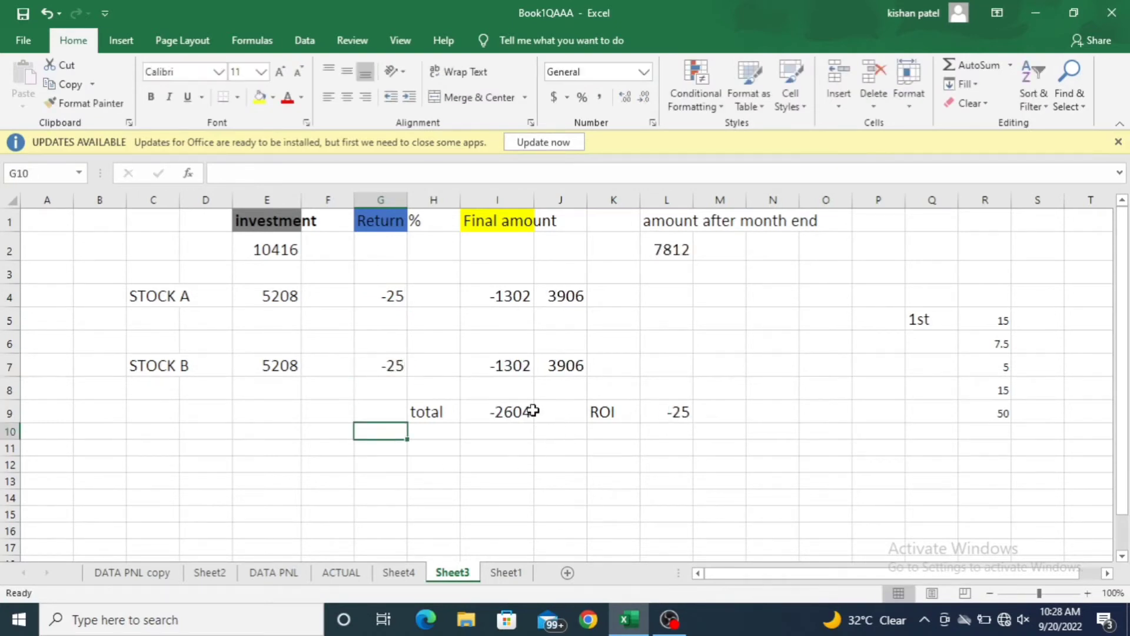
# Check the total and the amount after month end, and record the ROI -25 in R10
pyautogui.click(512, 412)
pyautogui.click(665, 250)
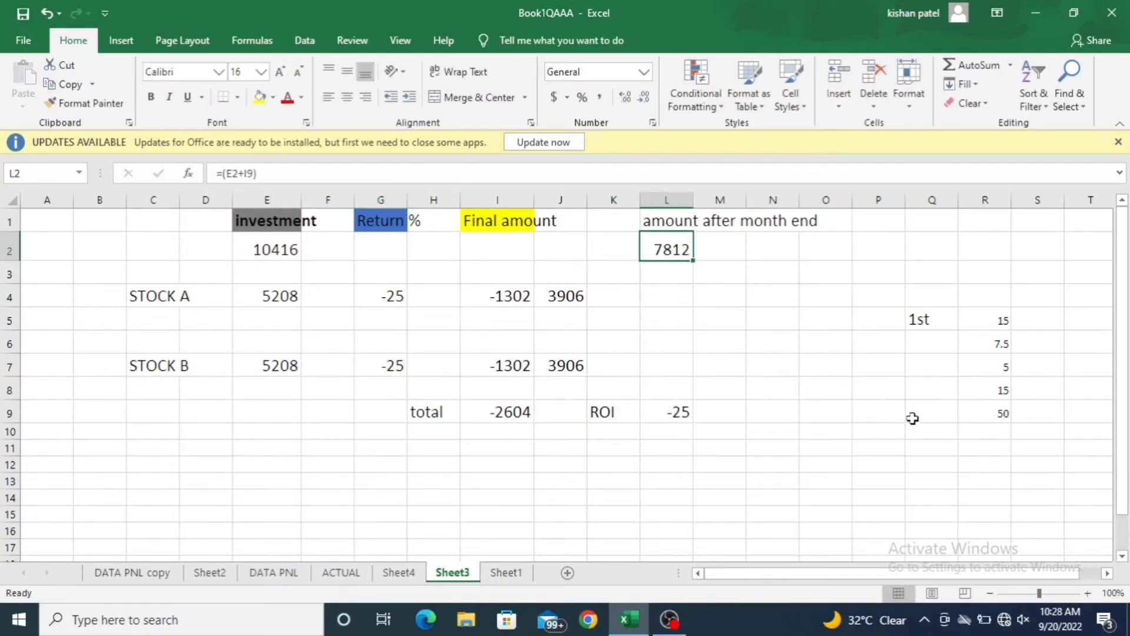
pyautogui.click(992, 435)
pyautogui.write('-25')
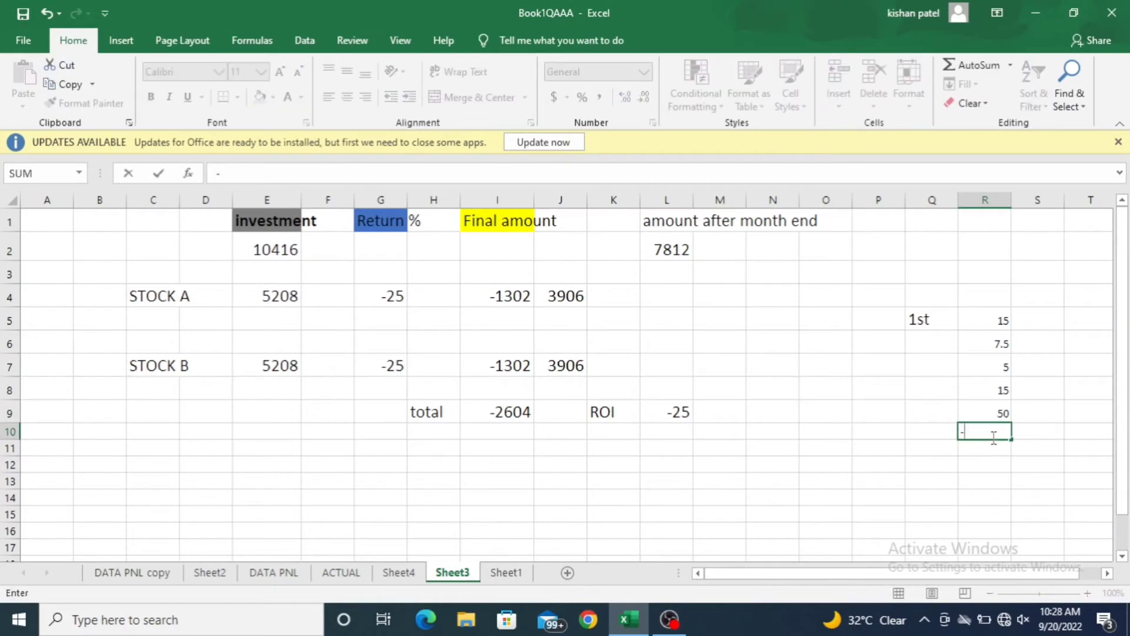
pyautogui.click(968, 478)
# Set the investment in E2 to the reduced month-end amount of 7812
pyautogui.click(290, 248)
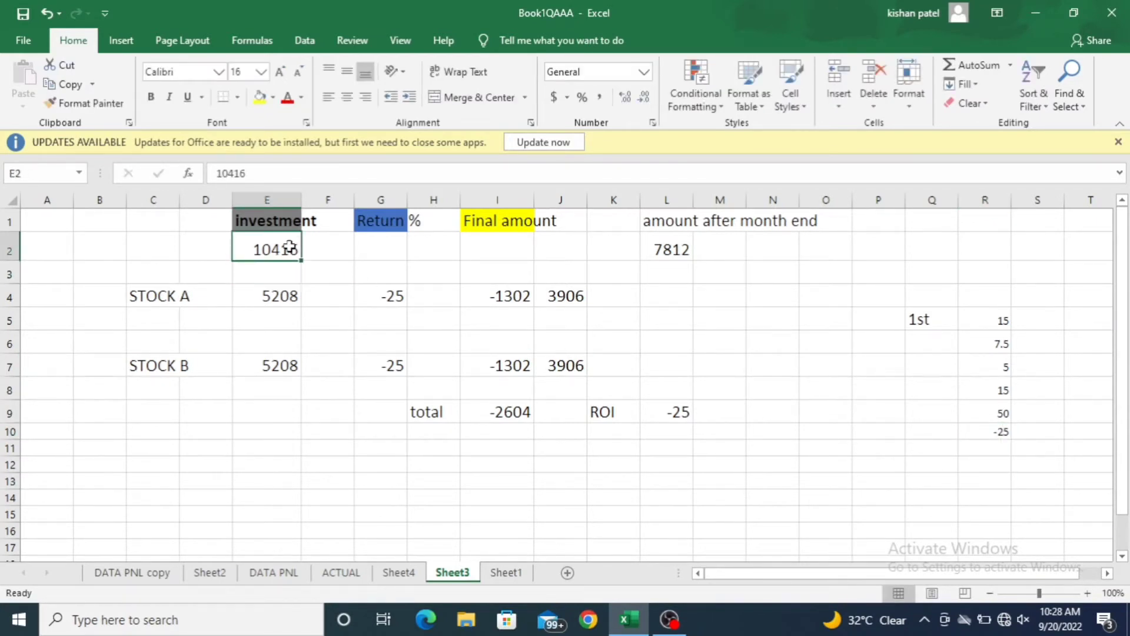
pyautogui.write('7812')
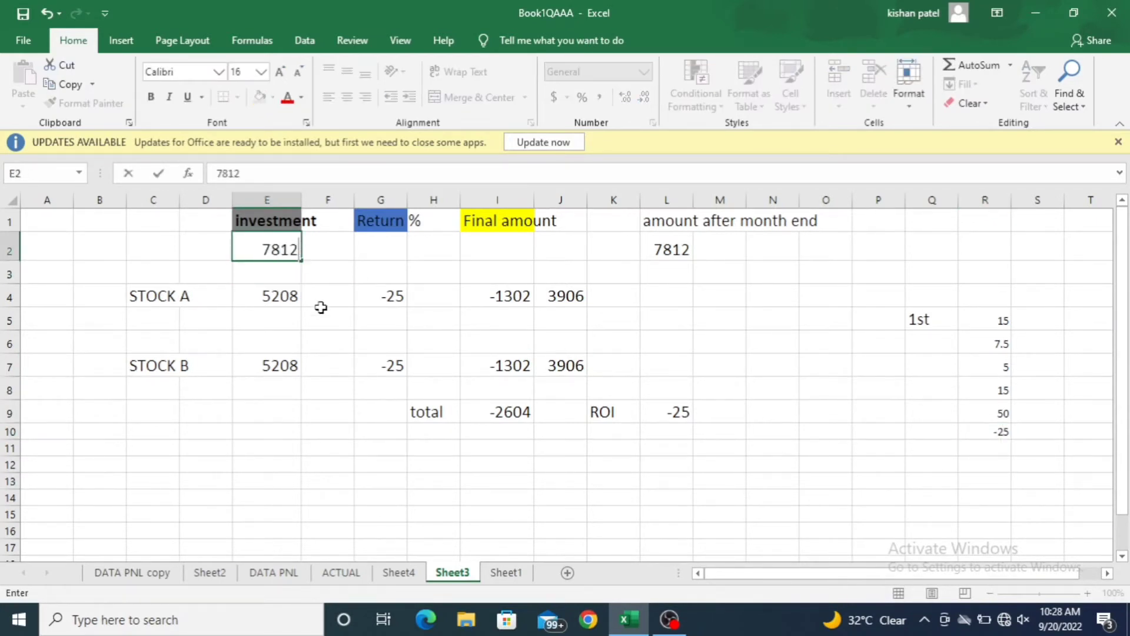
pyautogui.click(328, 390)
# Set the return to 30 for STOCK A and 15 for STOCK B
pyautogui.click(396, 301)
pyautogui.write('30')
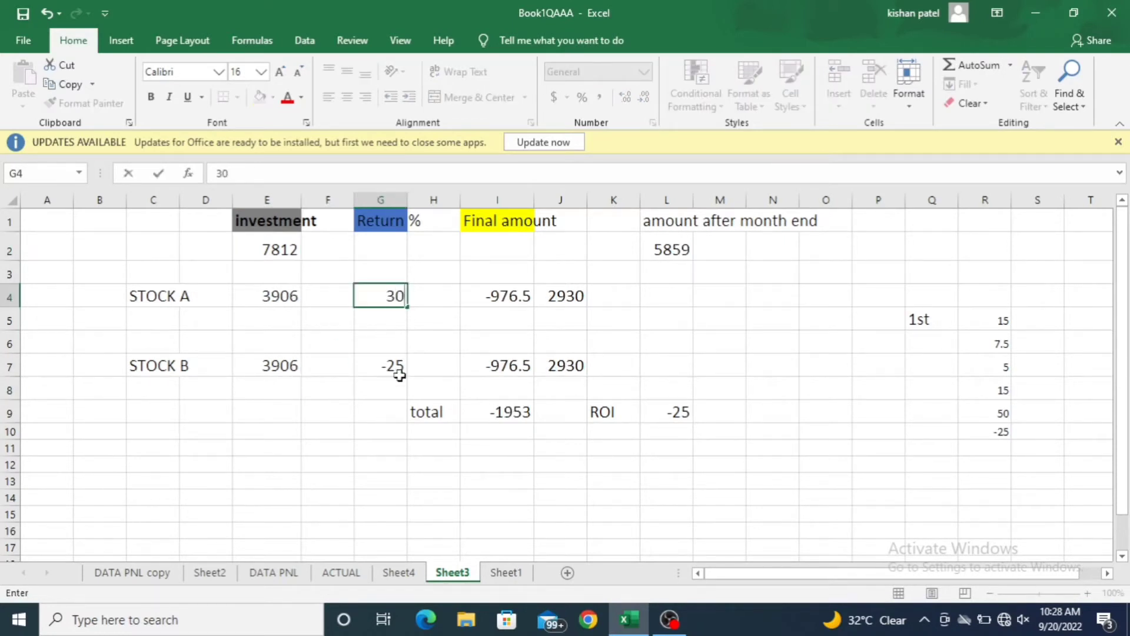
pyautogui.click(398, 367)
pyautogui.write('15')
pyautogui.click(386, 432)
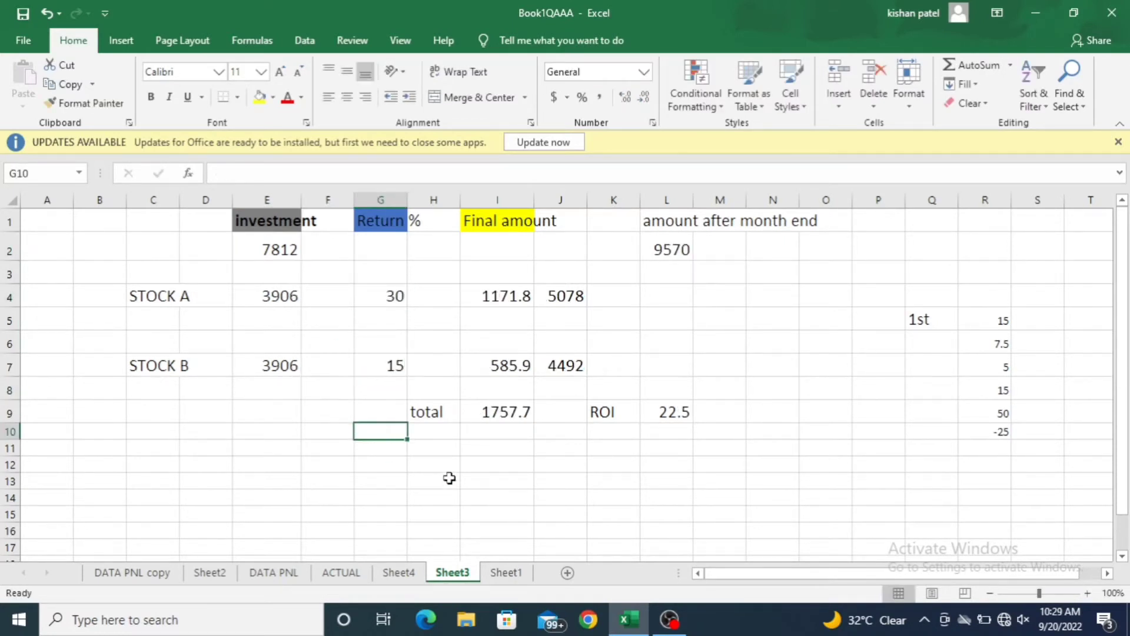
# Check the total and the amount after month end, and record the ROI 22.5 in R11
pyautogui.click(507, 406)
pyautogui.click(685, 273)
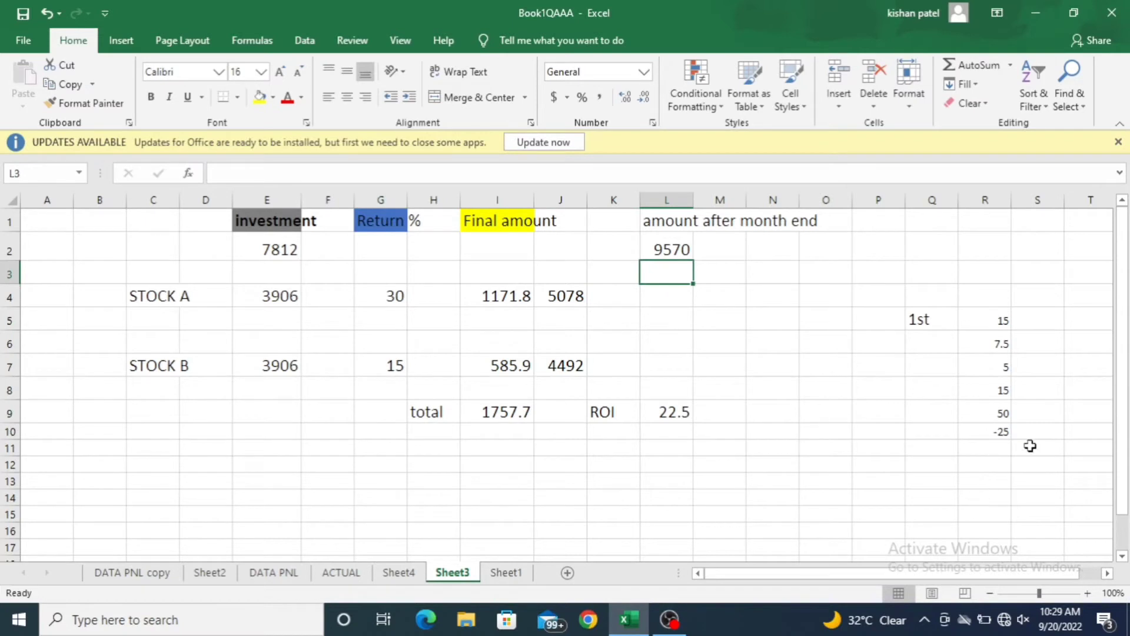
pyautogui.click(987, 446)
pyautogui.write('22.5')
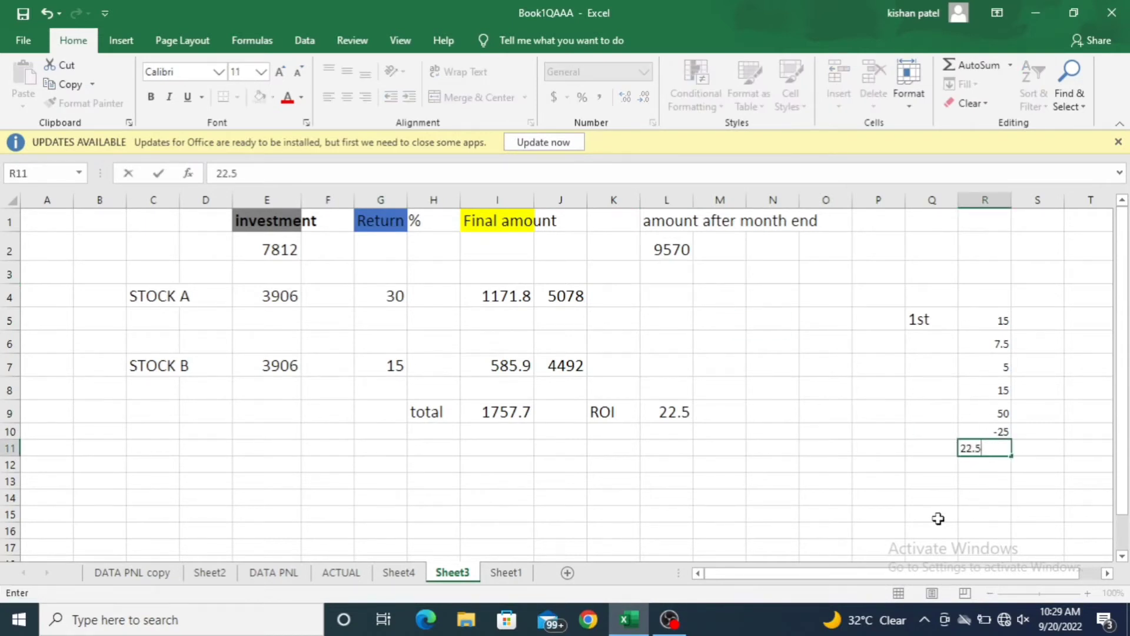
pyautogui.click(938, 518)
# Reinvest the latest month-end amount by setting the investment in E2 to 9570
pyautogui.click(285, 247)
pyautogui.write('95')
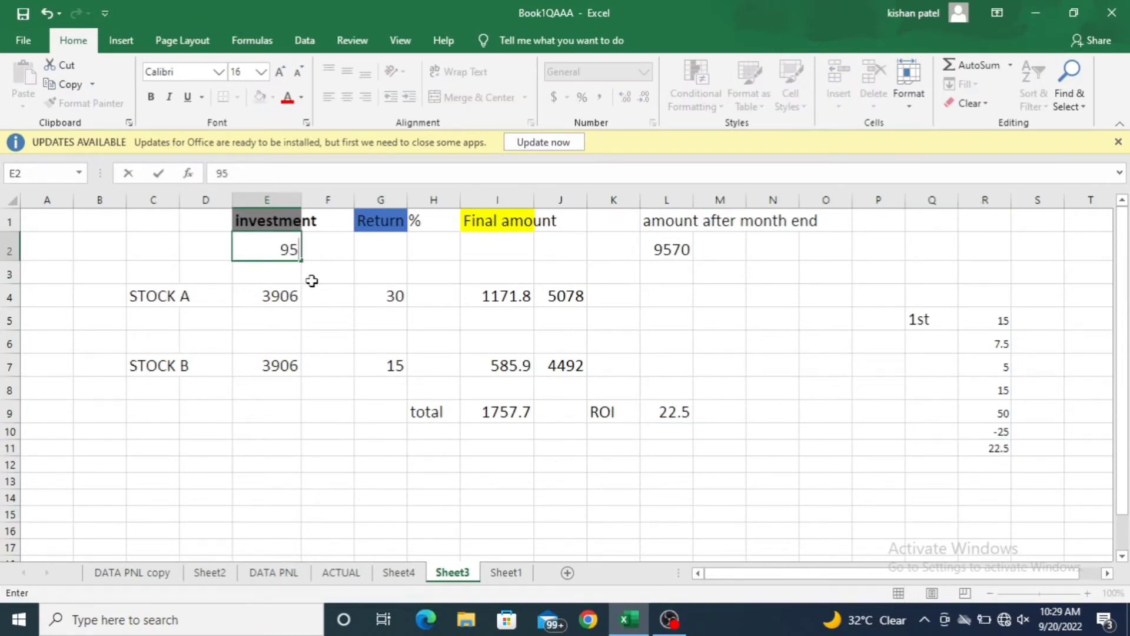
pyautogui.write('70')
pyautogui.click(270, 434)
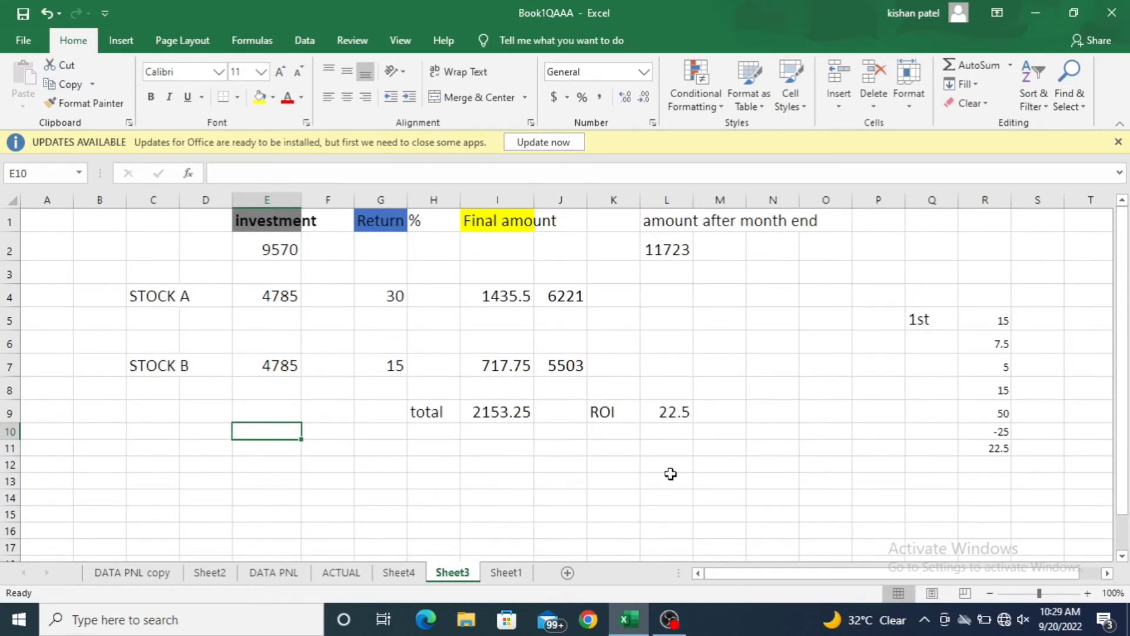
# Review the recorded ROI values in R5 through R11 one by one
pyautogui.click(989, 321)
pyautogui.click(1001, 366)
pyautogui.click(1000, 321)
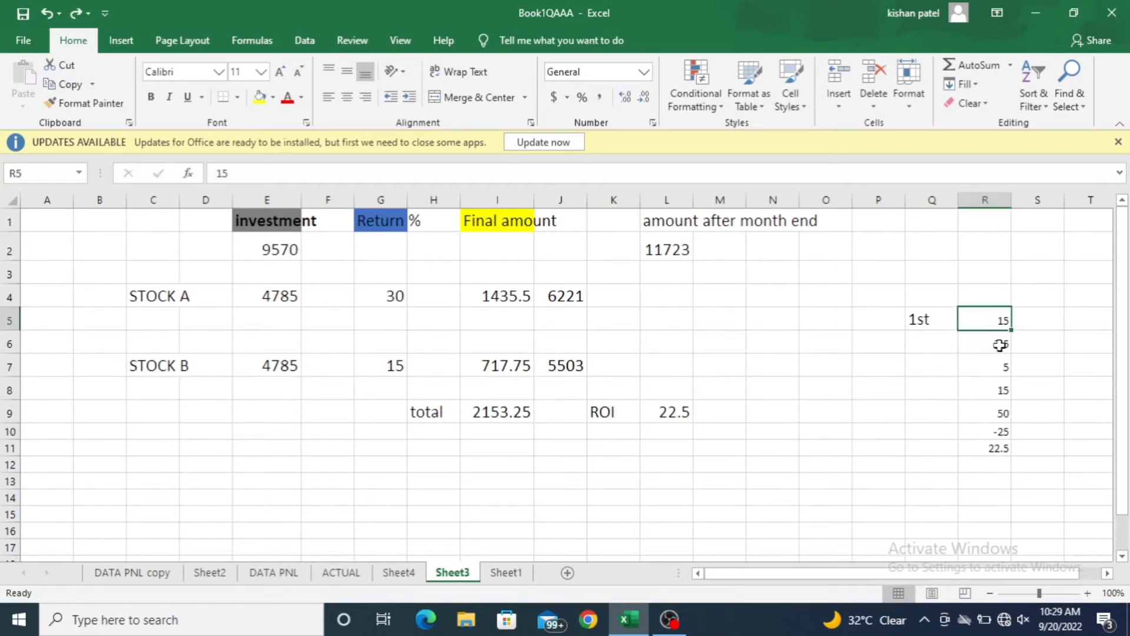
pyautogui.click(1001, 343)
pyautogui.click(991, 390)
pyautogui.click(991, 412)
pyautogui.click(998, 431)
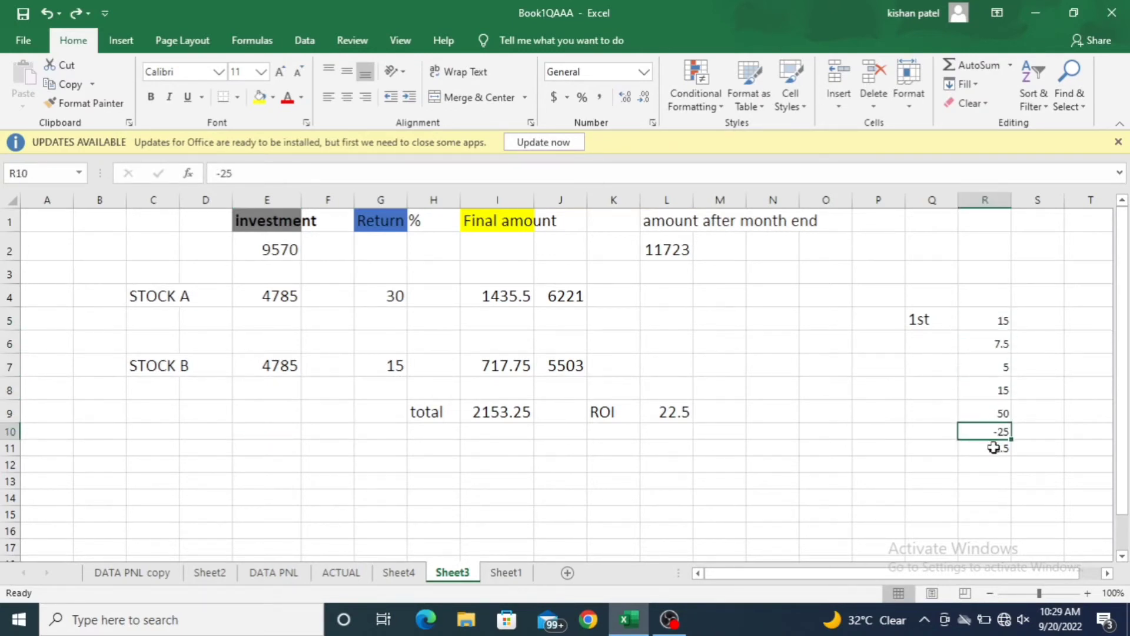
pyautogui.click(999, 448)
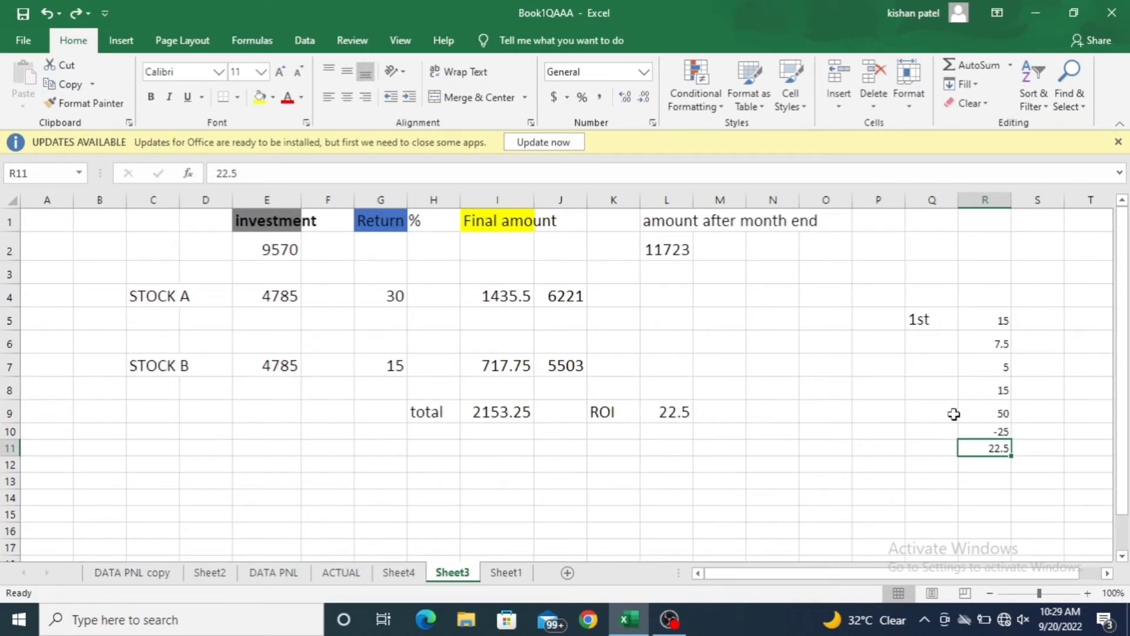
# Compare several recorded ROI values and select R5:R11 to read the average of the whole list
pyautogui.click(1003, 318)
pyautogui.click(1001, 343)
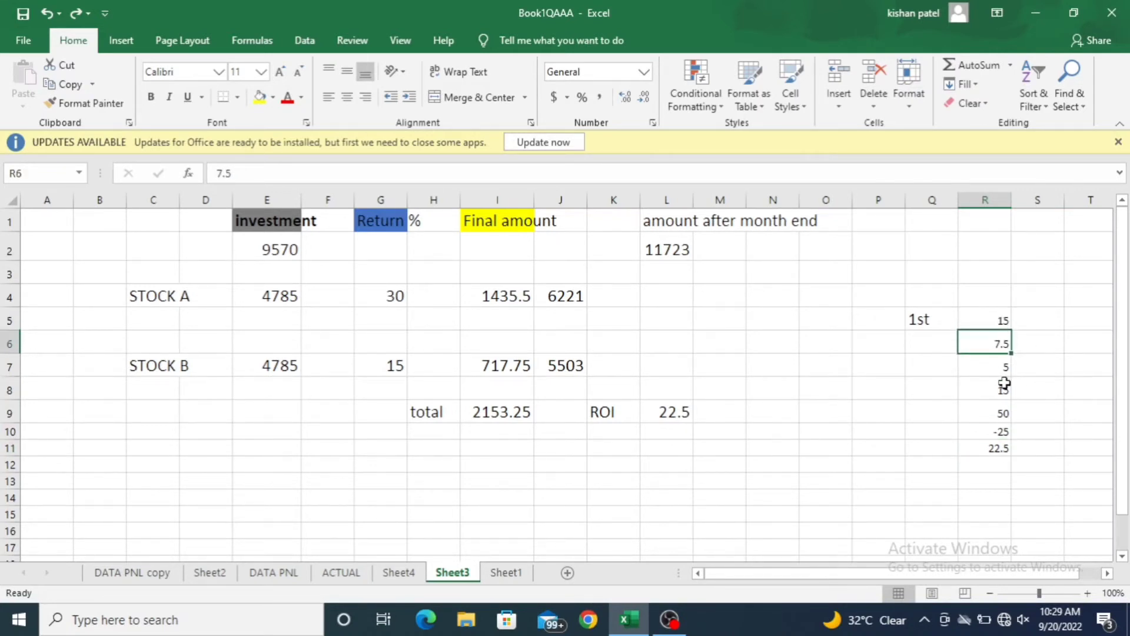
pyautogui.click(1004, 388)
pyautogui.click(1003, 447)
pyautogui.moveTo(1003, 448); pyautogui.dragTo(998, 328)
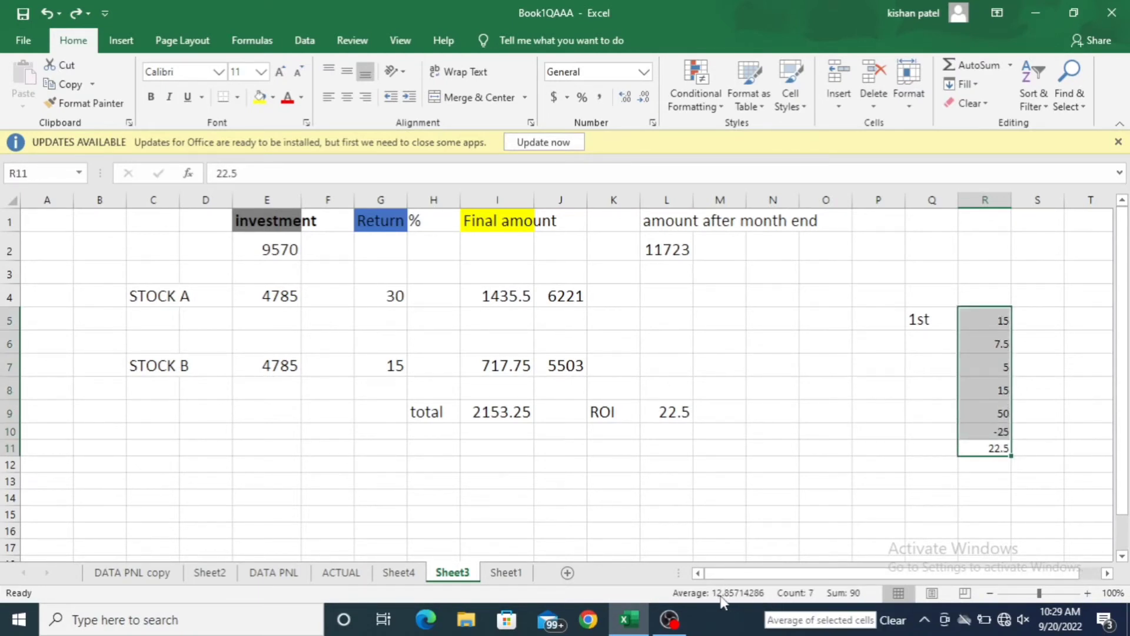
# Record the average ROI of 12.85 in cell M14
pyautogui.click(815, 498)
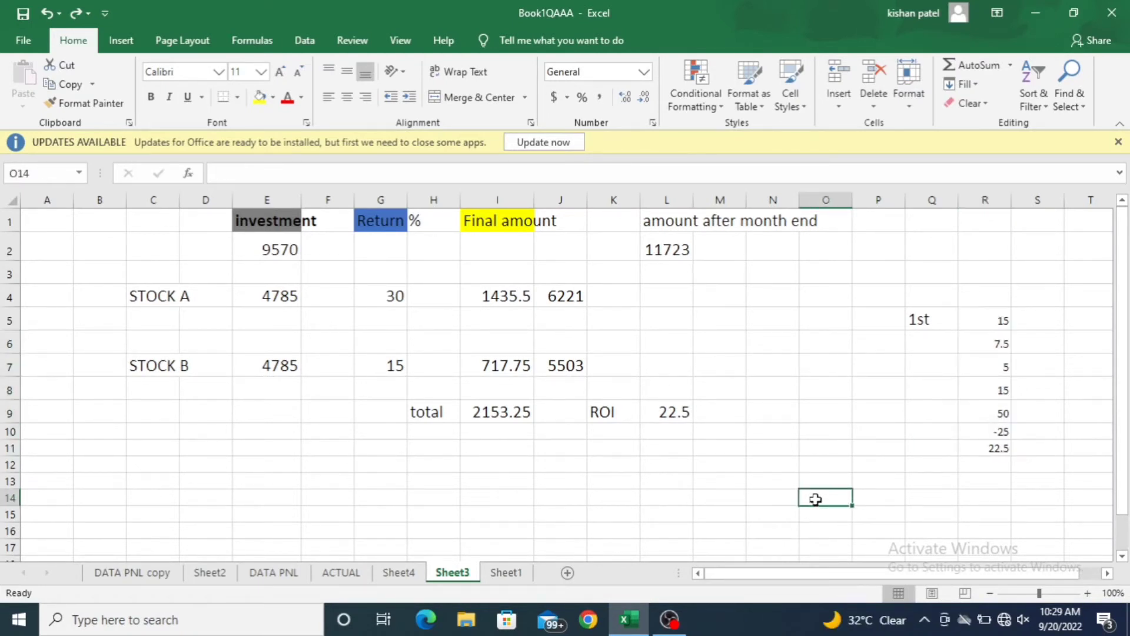
pyautogui.click(628, 498)
pyautogui.write('12.85')
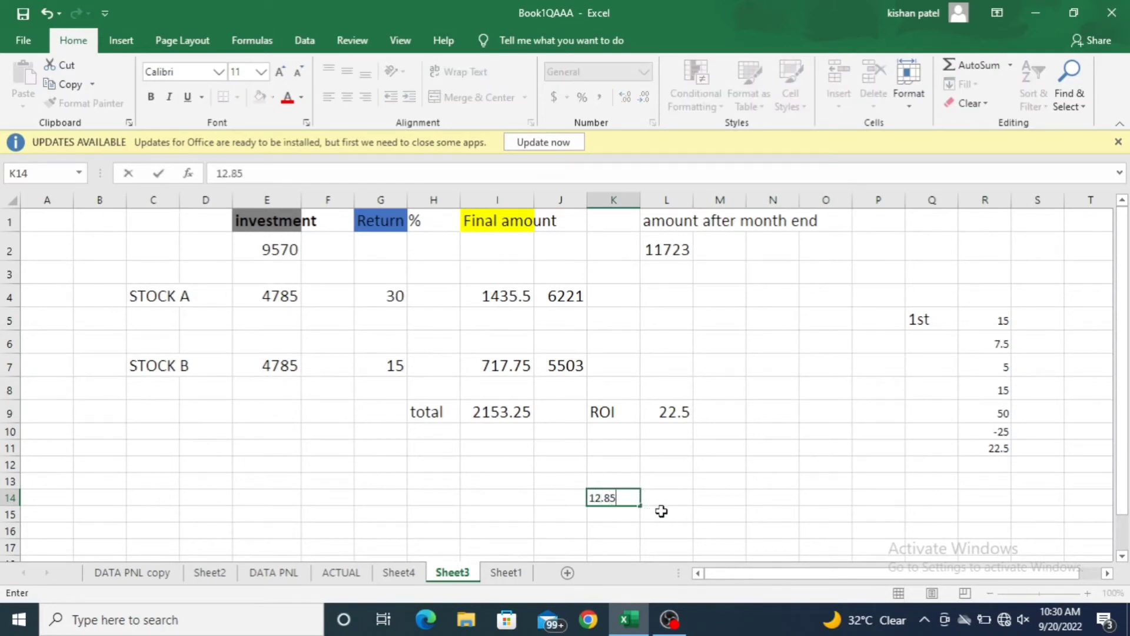
pyautogui.click(700, 498)
pyautogui.click(626, 497)
pyautogui.click(736, 499)
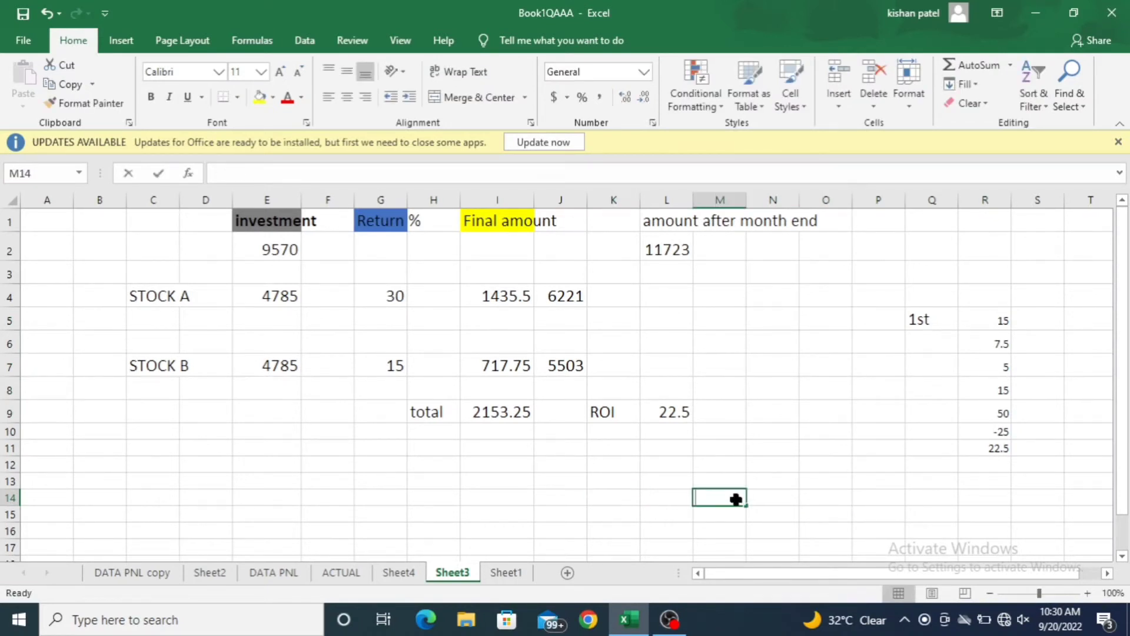
pyautogui.write('12.85')
pyautogui.press('Return')
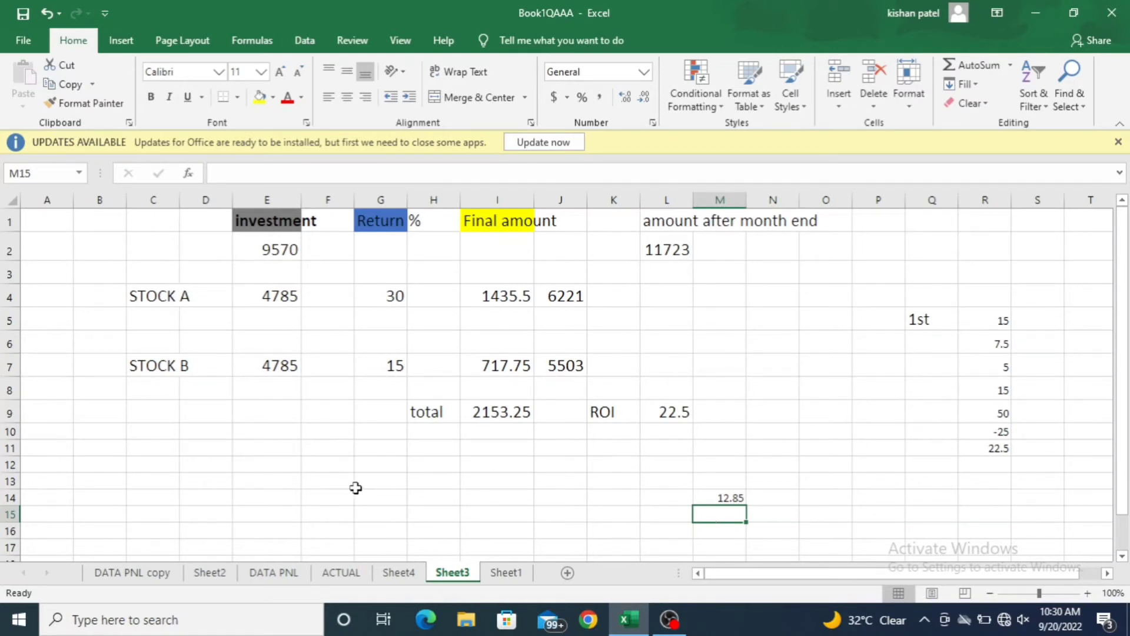
# Calculate the compounded value of 5000 over two periods in E13 with =5000*(1+M14/100)^2, accepting the suggested formula correction
pyautogui.click(256, 480)
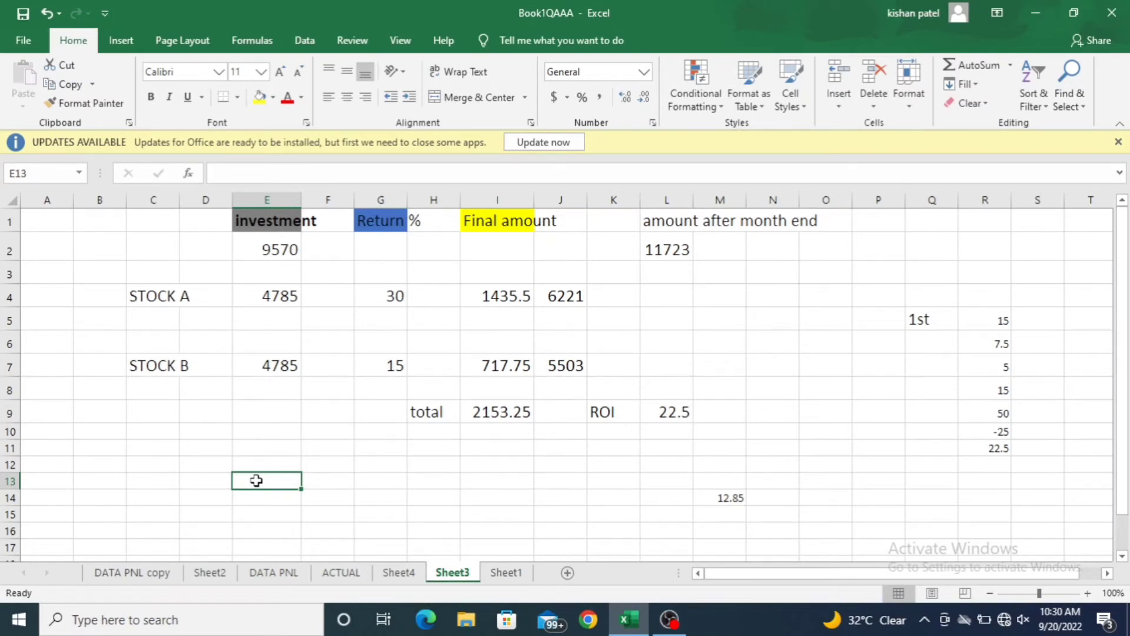
pyautogui.write('=')
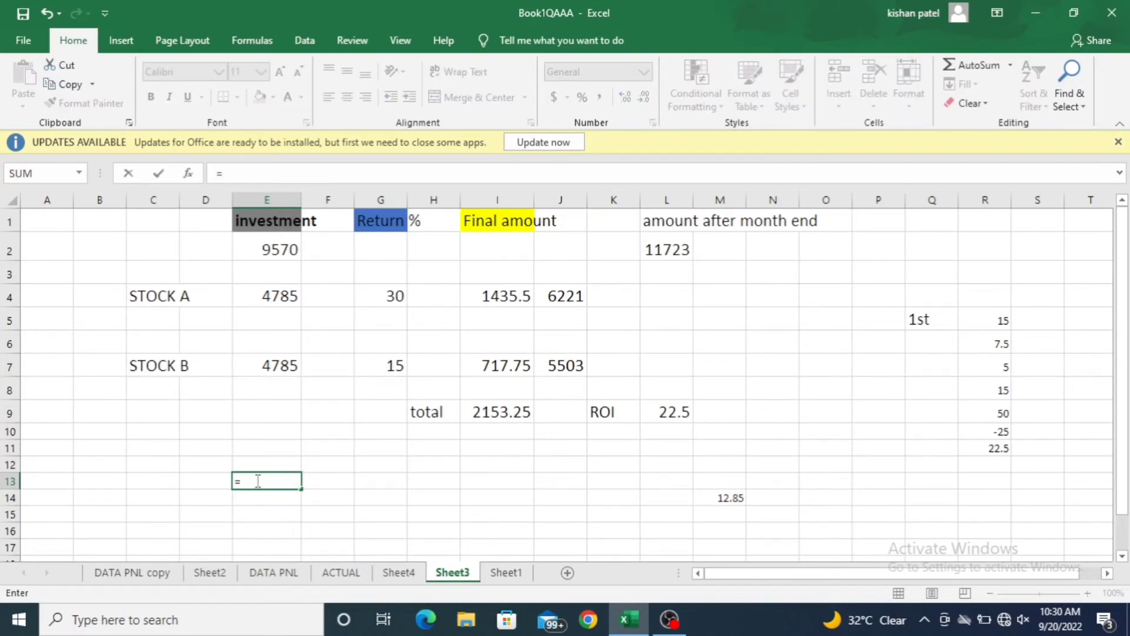
pyautogui.write('(')
pyautogui.press('BackSpace')
pyautogui.write('5000')
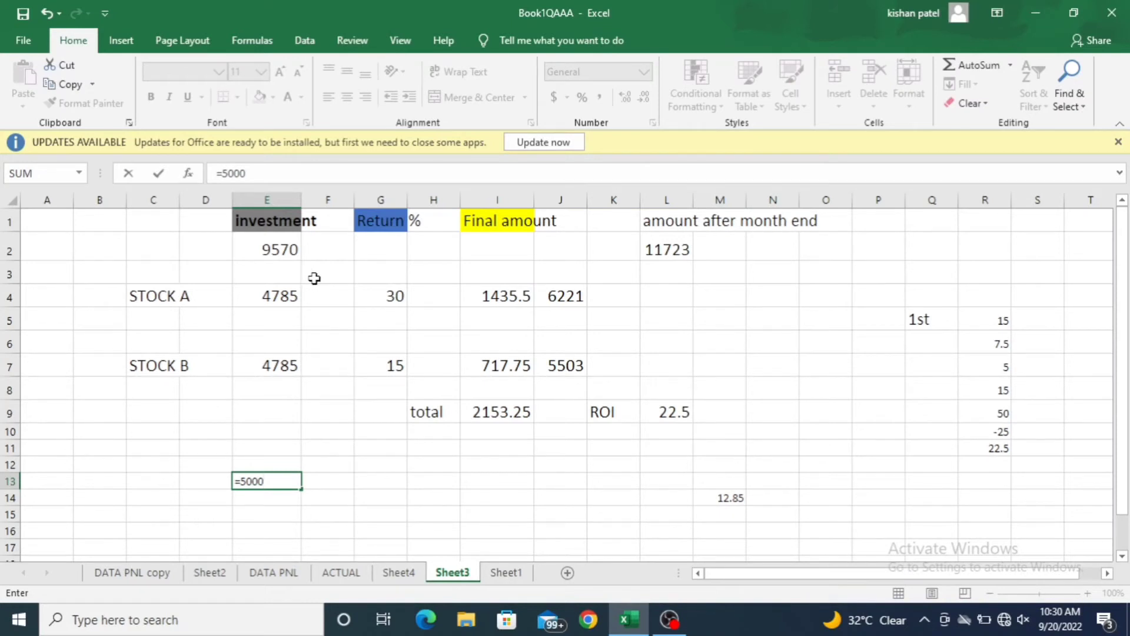
pyautogui.write('*(1+')
pyautogui.click(742, 512)
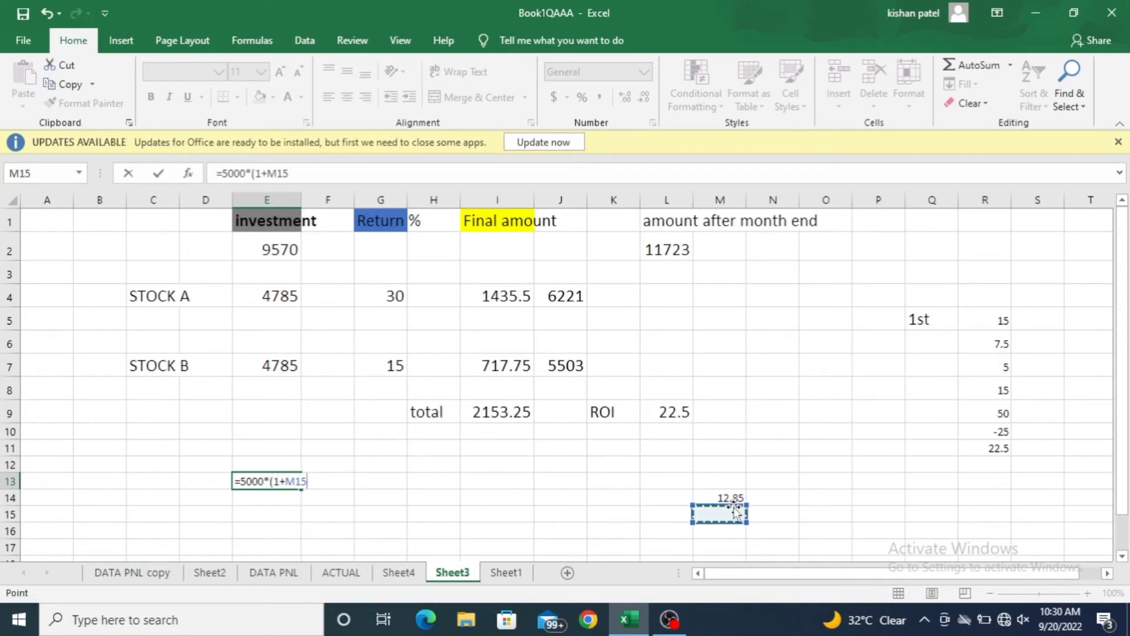
pyautogui.click(729, 497)
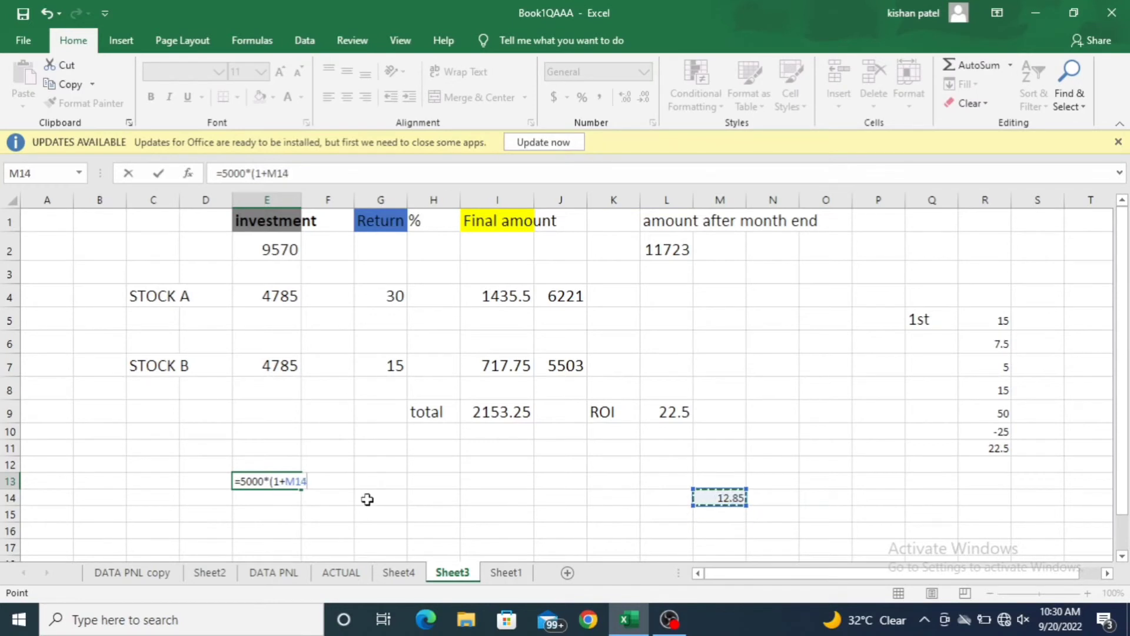
pyautogui.write('/1')
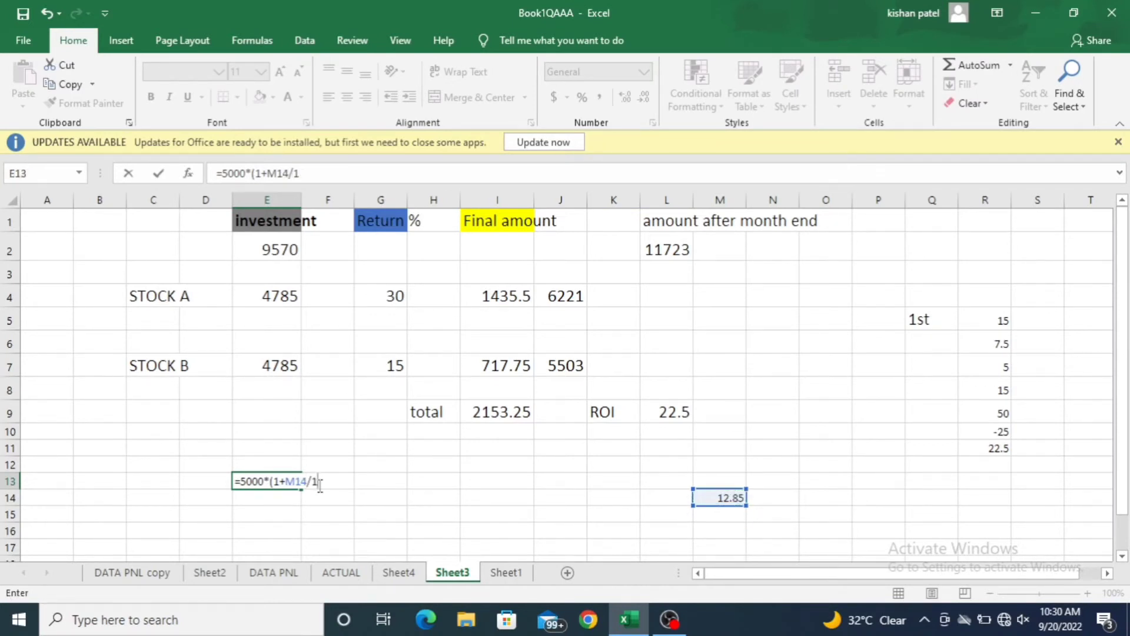
pyautogui.write('00)^2)')
pyautogui.press('Return')
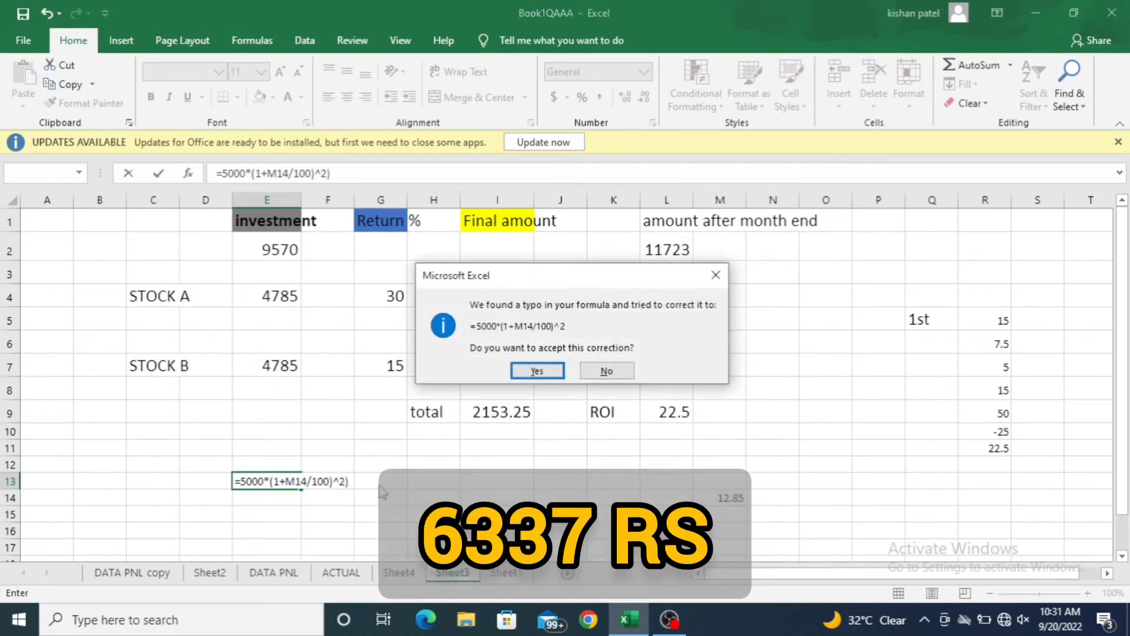
pyautogui.click(537, 371)
pyautogui.click(282, 480)
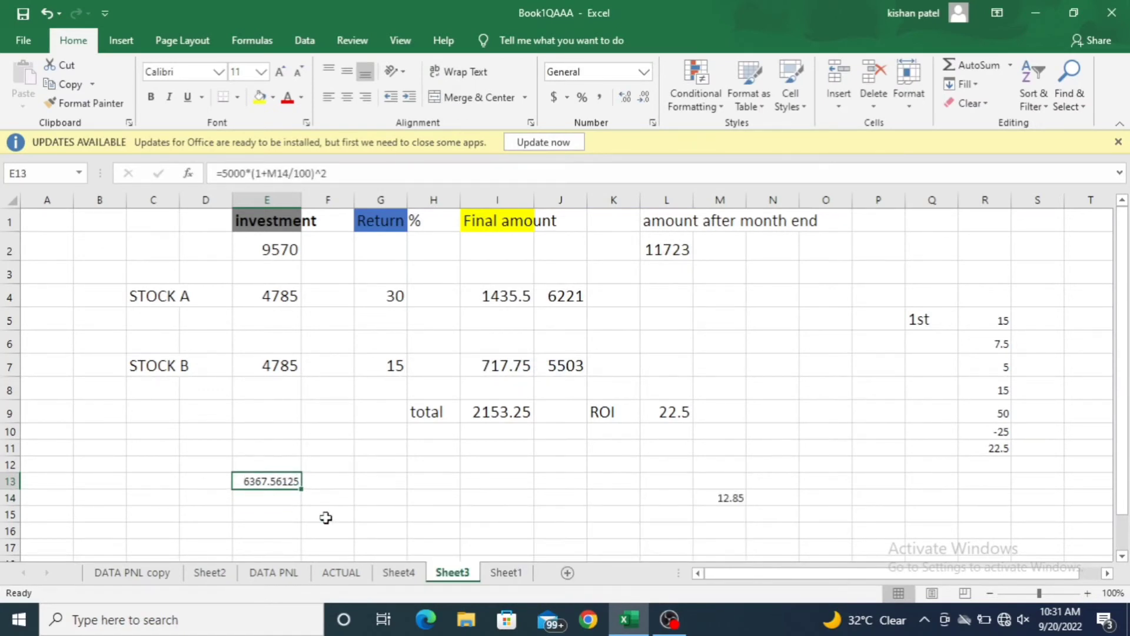
# Reopen the compound formula in E13 and re-enter 2 as its exponent
pyautogui.doubleClick(282, 480)
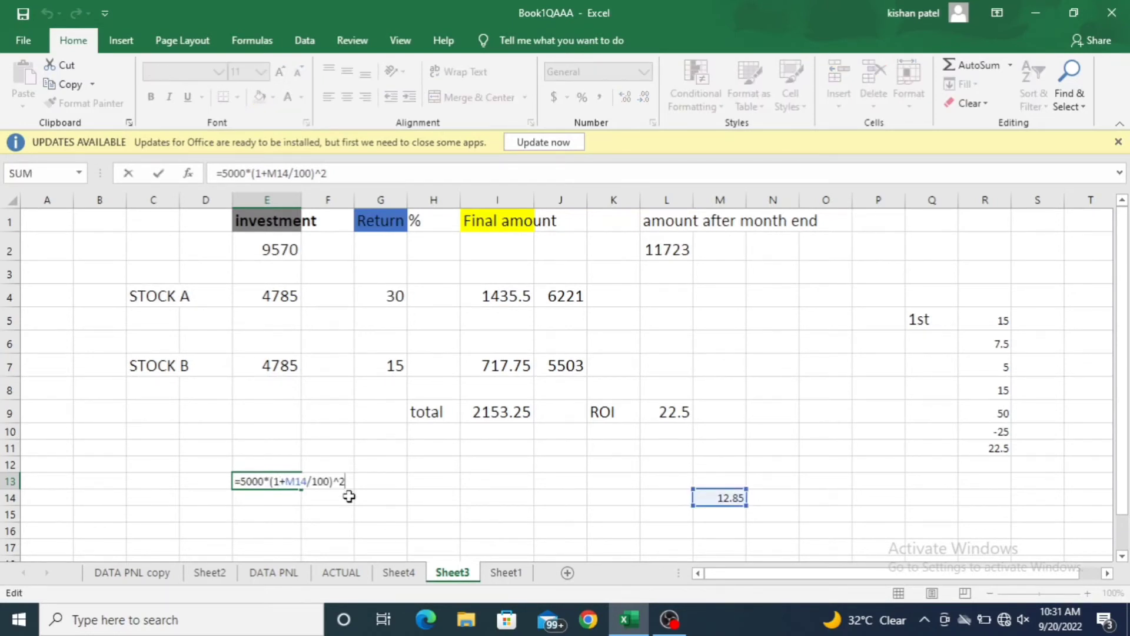
pyautogui.press('BackSpace')
pyautogui.write('2')
pyautogui.hotkey('ctrl', 'Return')
# Add a new worksheet and enter the heading "months" in C2
pyautogui.click(567, 572)
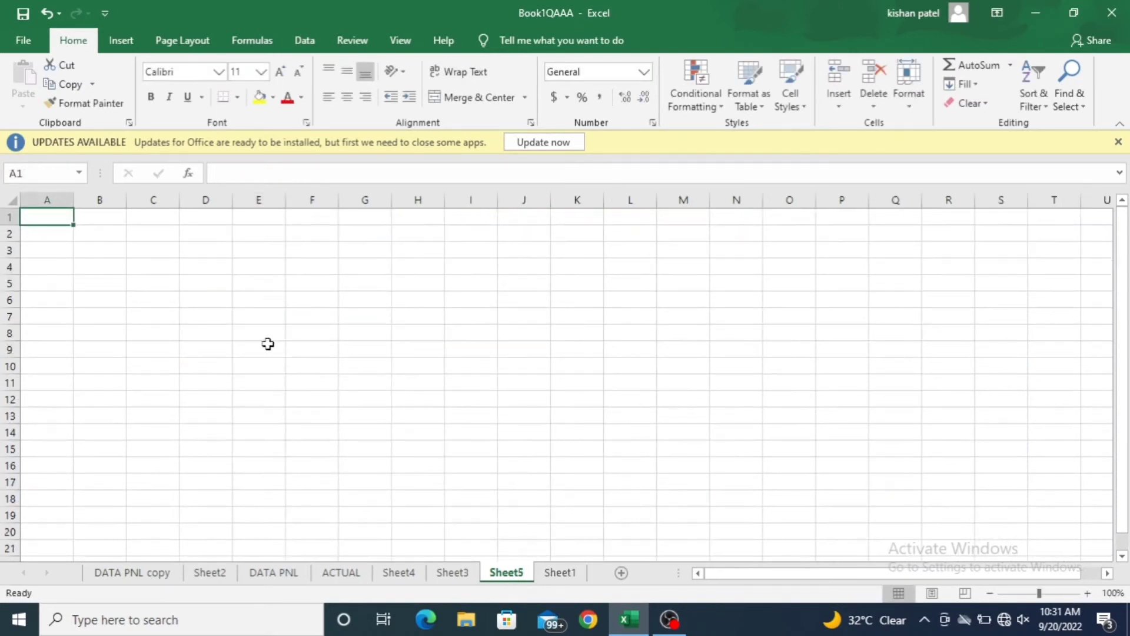
pyautogui.moveTo(157, 247); pyautogui.dragTo(227, 268)
pyautogui.click(236, 229)
pyautogui.click(150, 231)
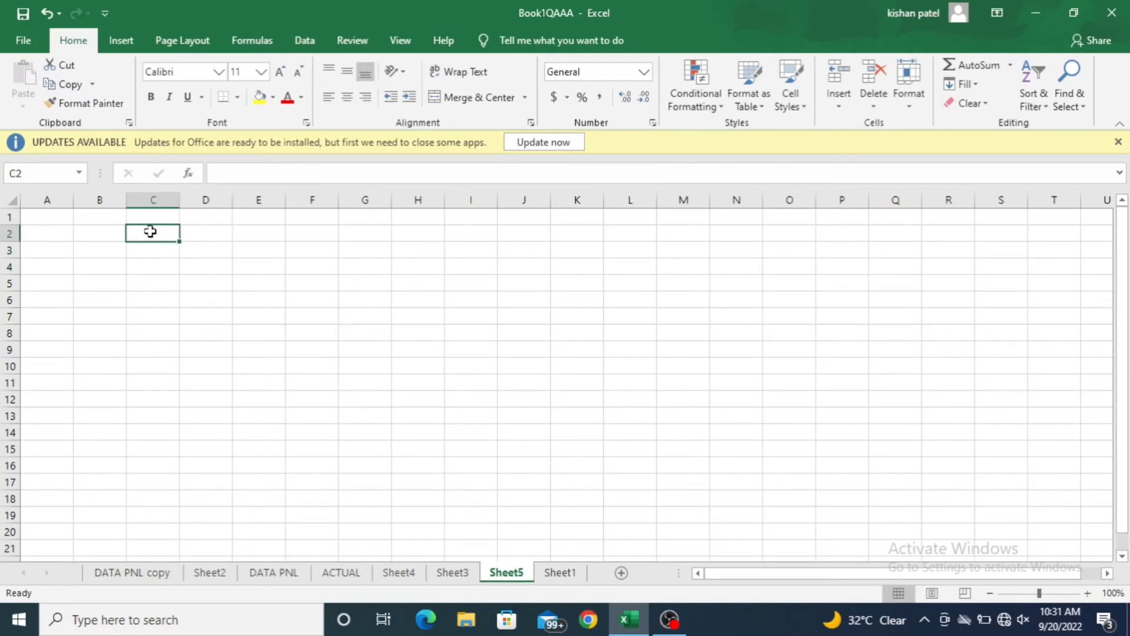
pyautogui.write('months')
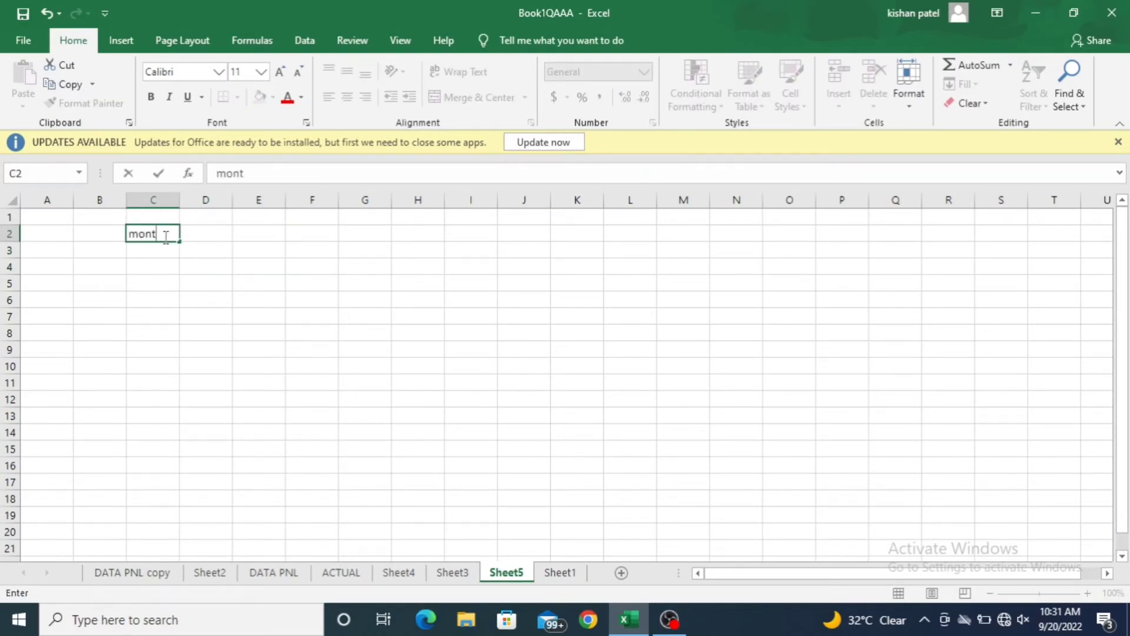
pyautogui.click(259, 247)
# Enter the heading "pl" in F2
pyautogui.click(229, 234)
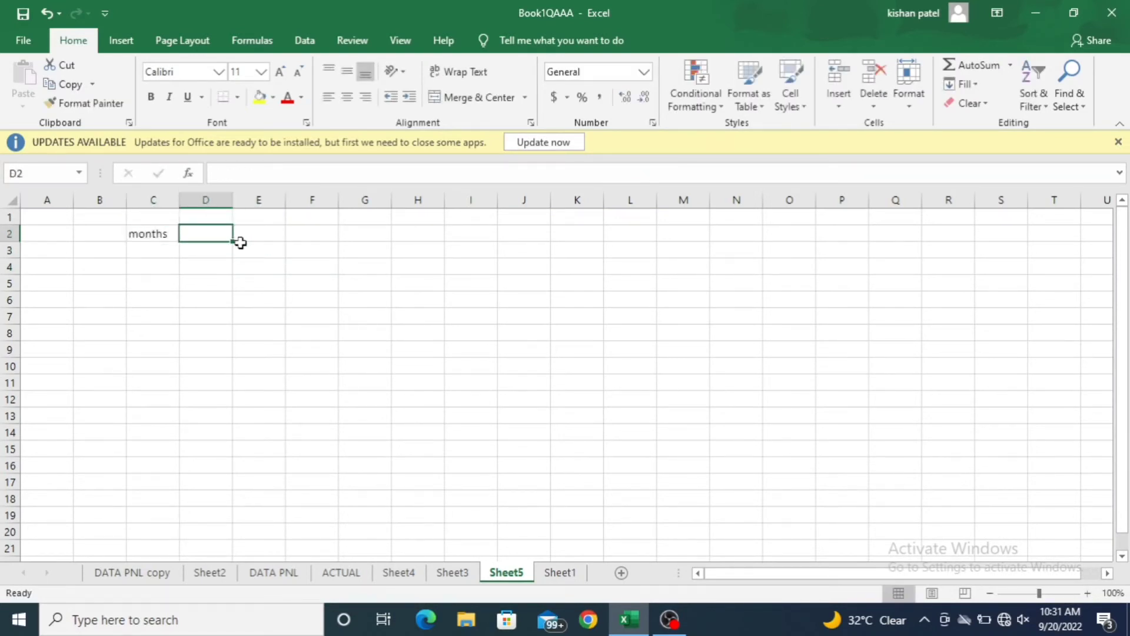
pyautogui.click(304, 240)
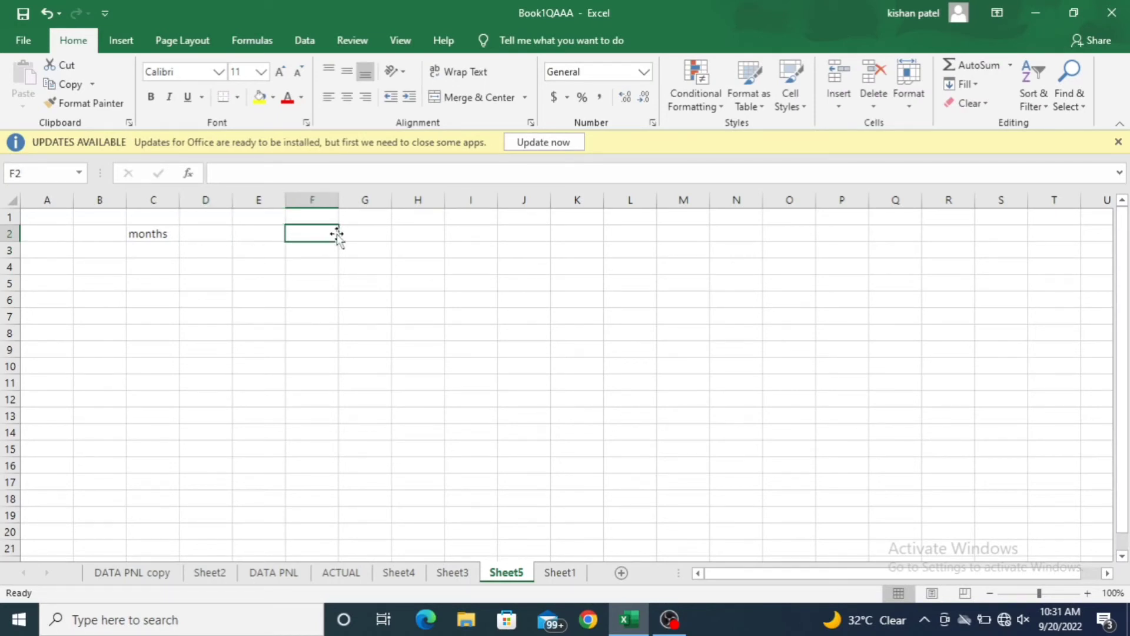
pyautogui.write('mo')
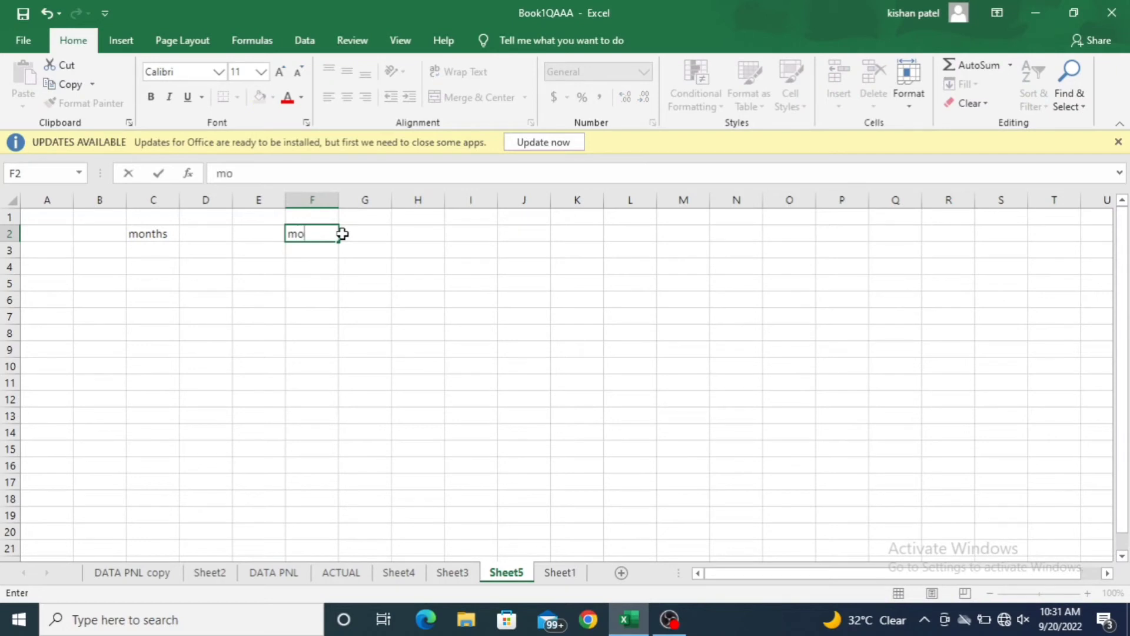
pyautogui.press('BackSpace')
pyautogui.press('BackSpace')
pyautogui.write('pl')
pyautogui.click(329, 267)
# Number the months in column C from C3 downward with a fill series from 1 to 74
pyautogui.click(144, 252)
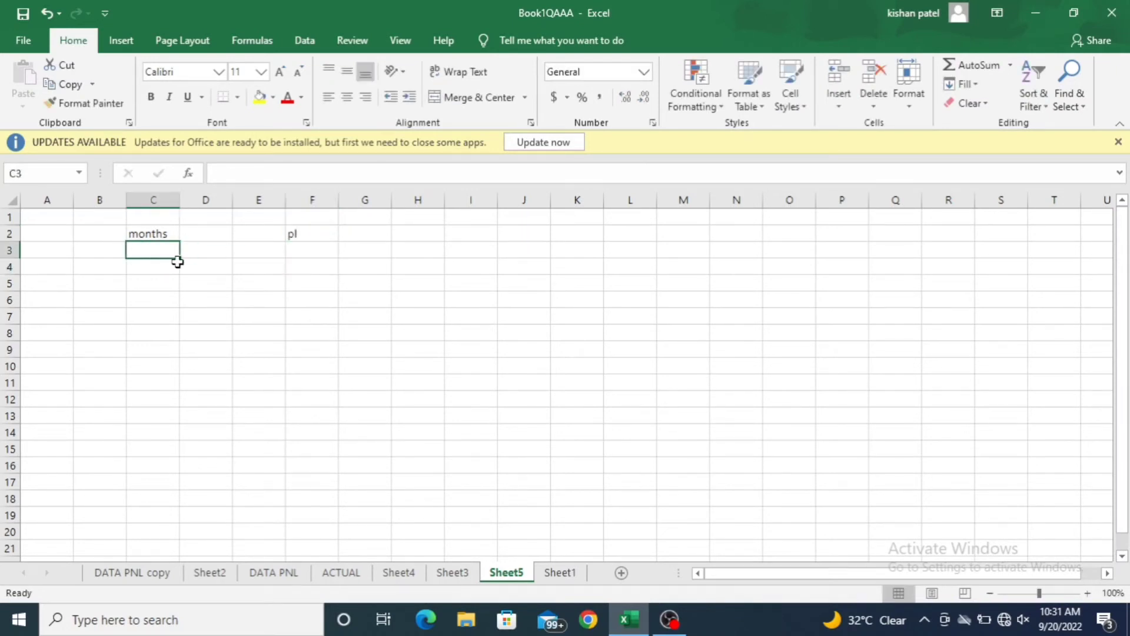
pyautogui.write('1')
pyautogui.click(203, 307)
pyautogui.click(158, 249)
pyautogui.moveTo(180, 257); pyautogui.dragTo(142, 498)
pyautogui.scroll(20, 326, 412)
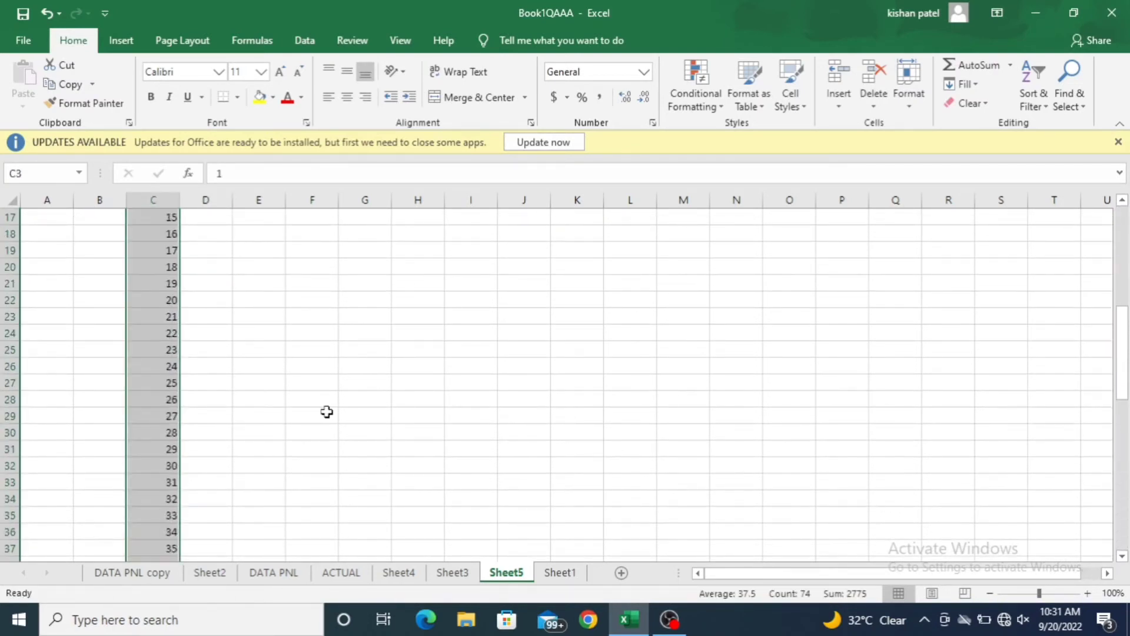
pyautogui.click(289, 252)
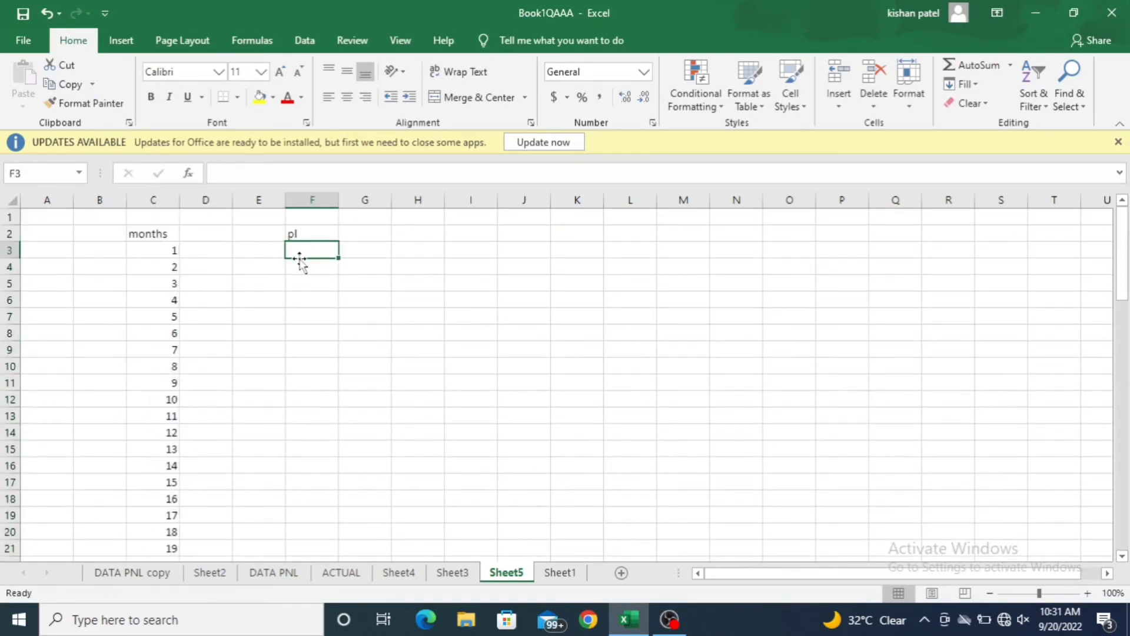
pyautogui.write('=(')
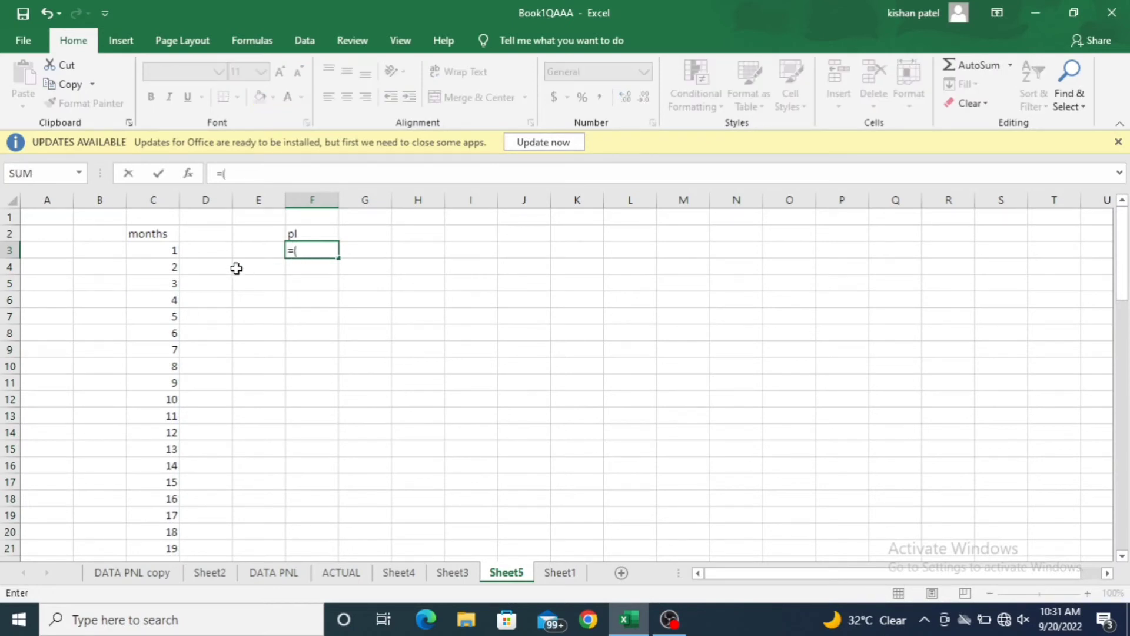
pyautogui.press('Escape')
# Enter the starting investment of 5000 in G1
pyautogui.click(376, 219)
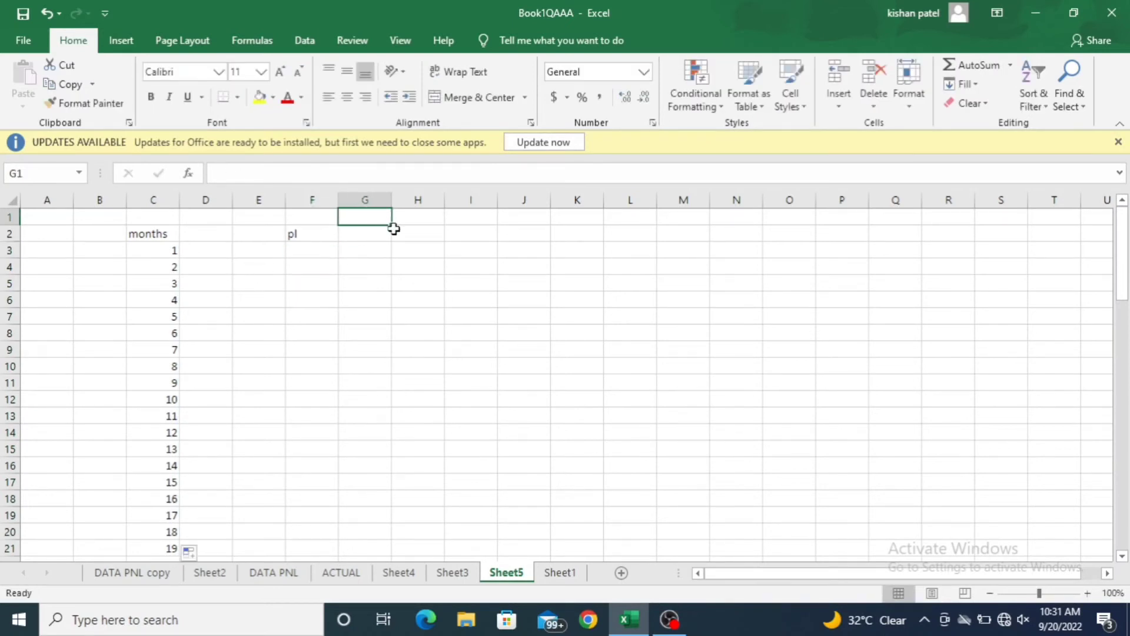
pyautogui.write('5000')
pyautogui.click(306, 249)
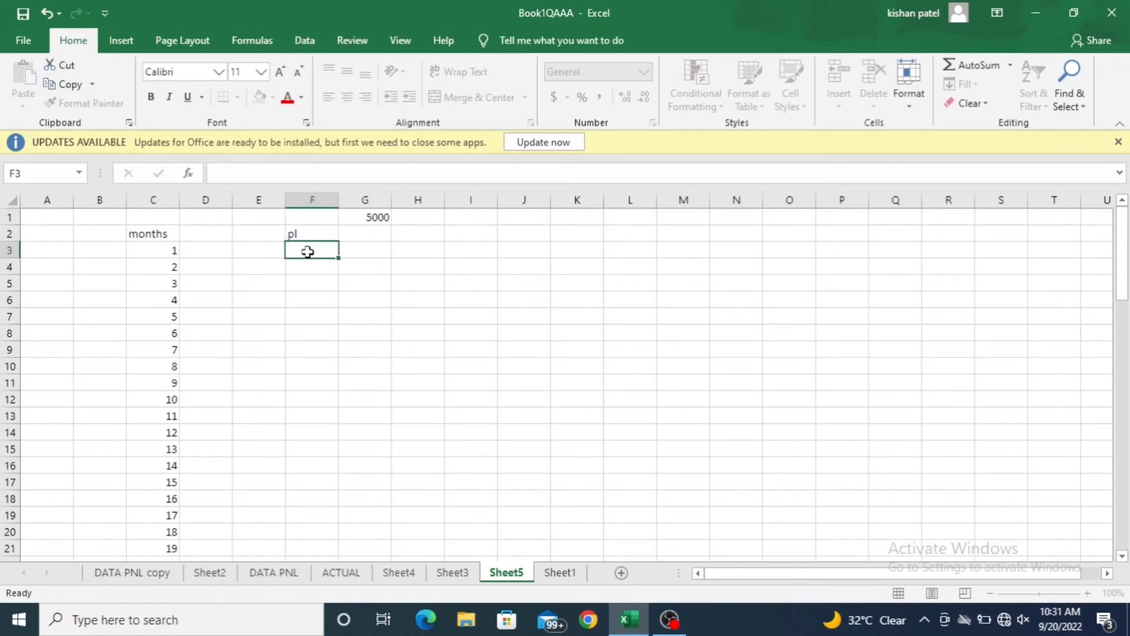
# Calculate the first month's compounded amount in F3 with =(G1*(1+12.85/100)^C3), accepting the suggested formula correction
pyautogui.write('=(')
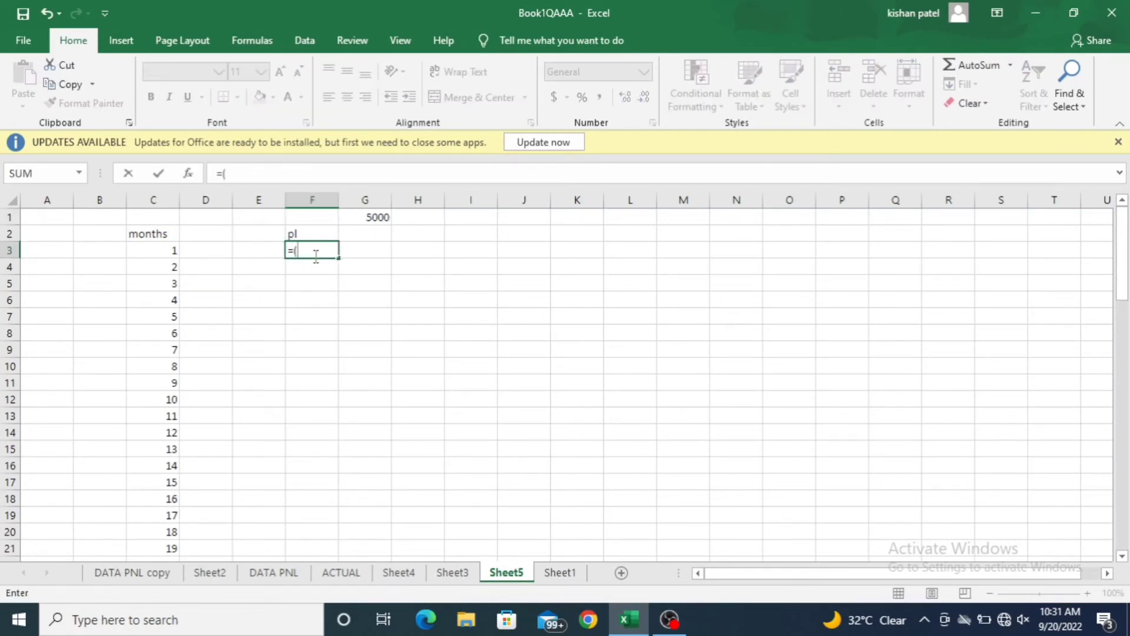
pyautogui.click(380, 217)
pyautogui.write('*')
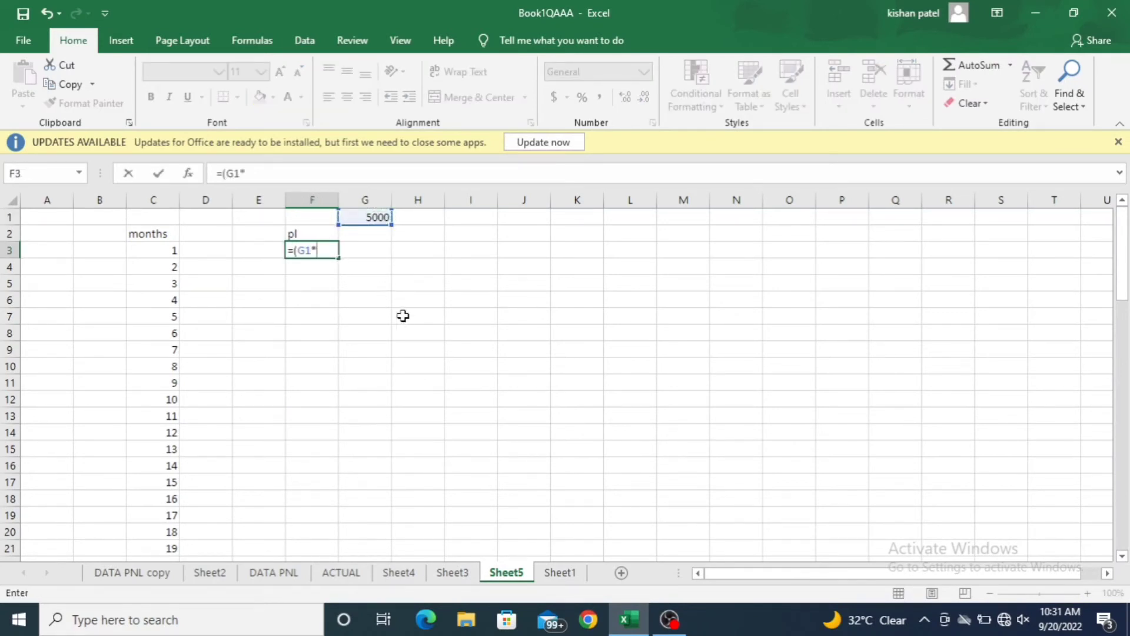
pyautogui.write('(1+12.')
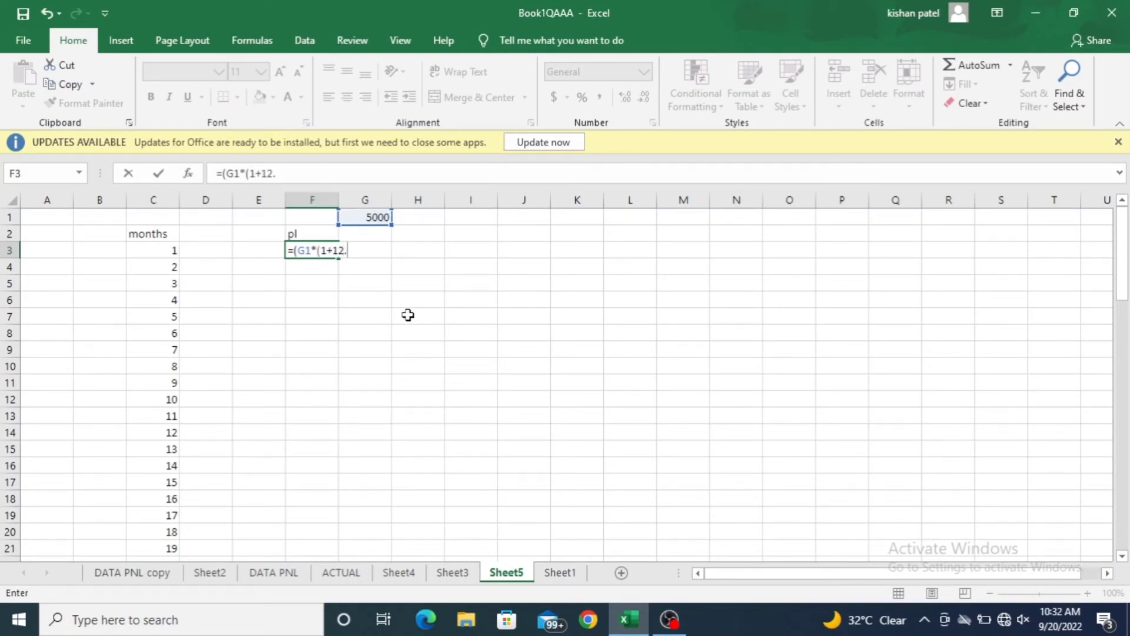
pyautogui.write('85/100')
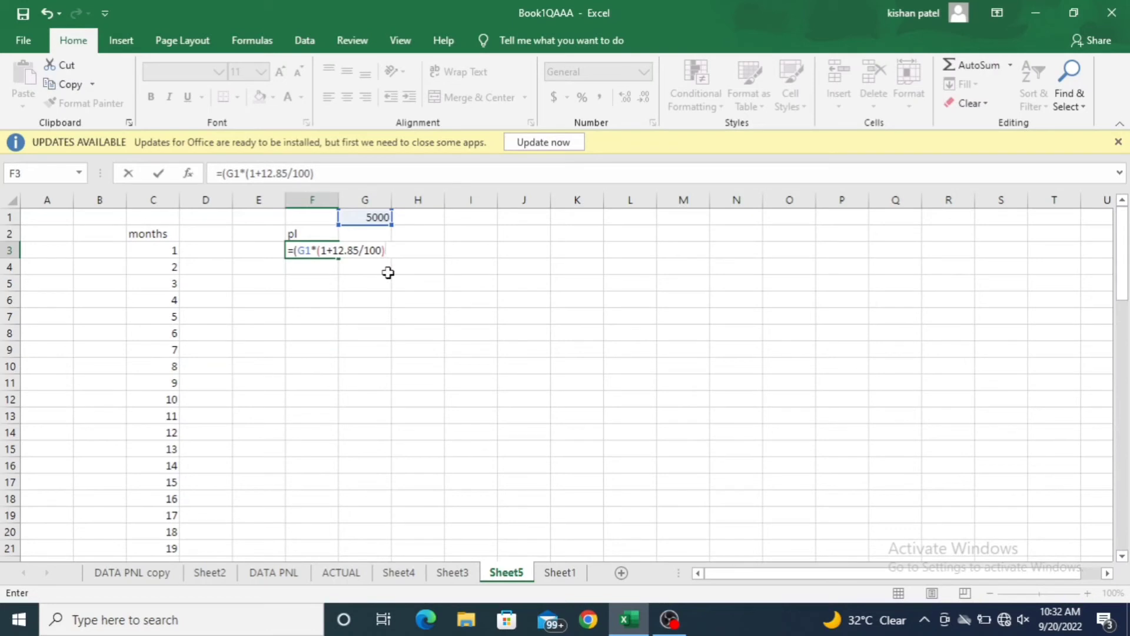
pyautogui.write('^')
pyautogui.click(147, 251)
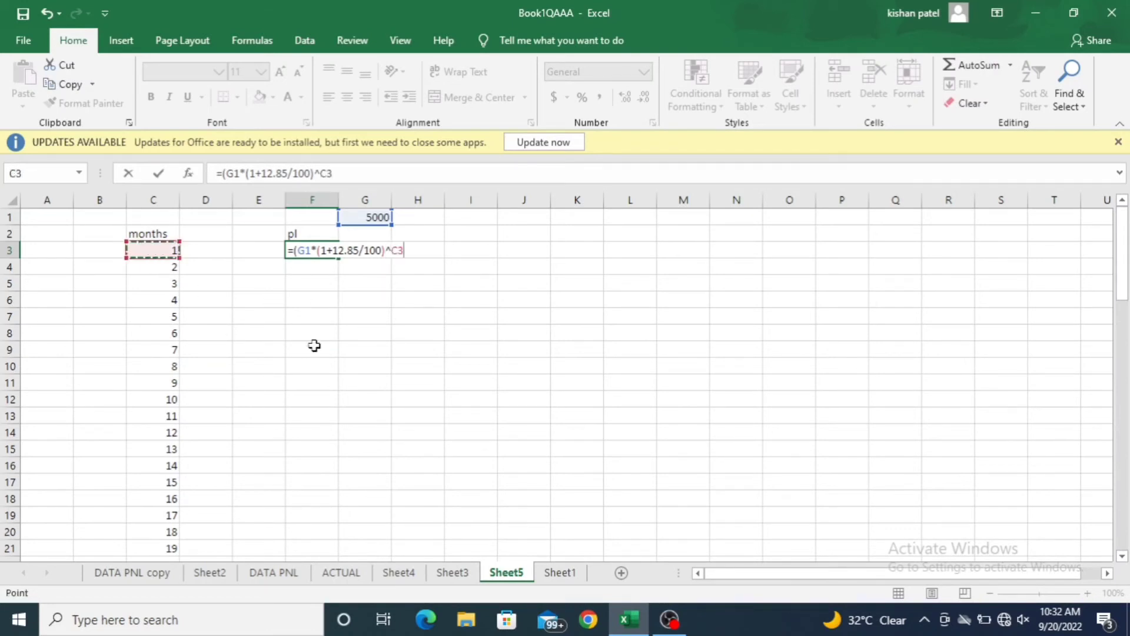
pyautogui.press('Return')
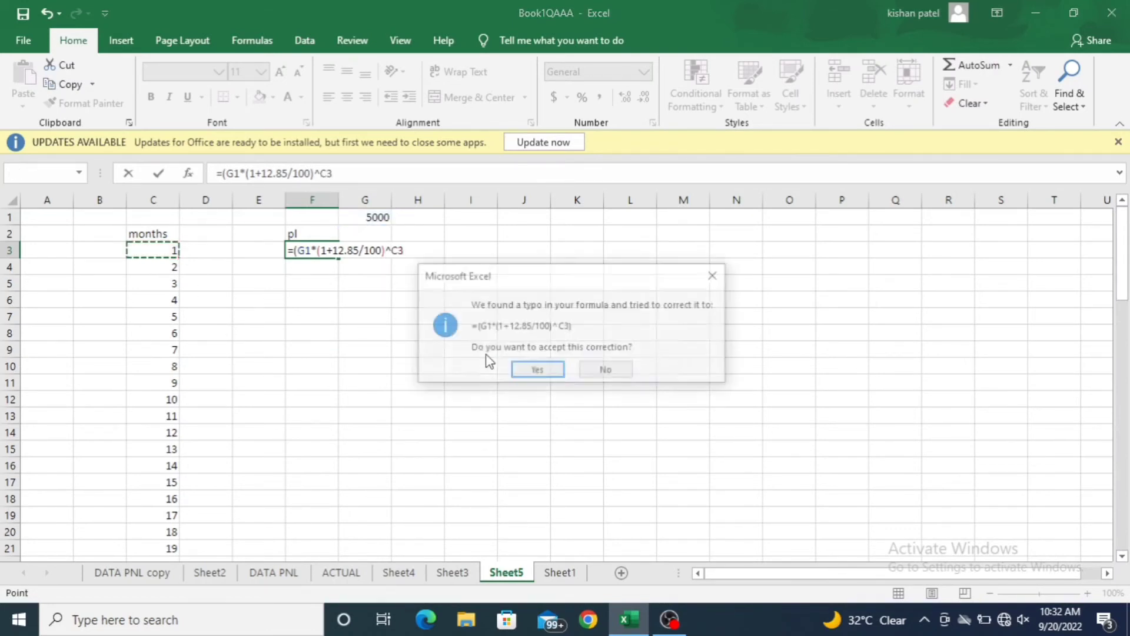
pyautogui.click(536, 370)
# Copy the compounding formula from F3 down to F5 and check the copied formula in F4
pyautogui.click(309, 249)
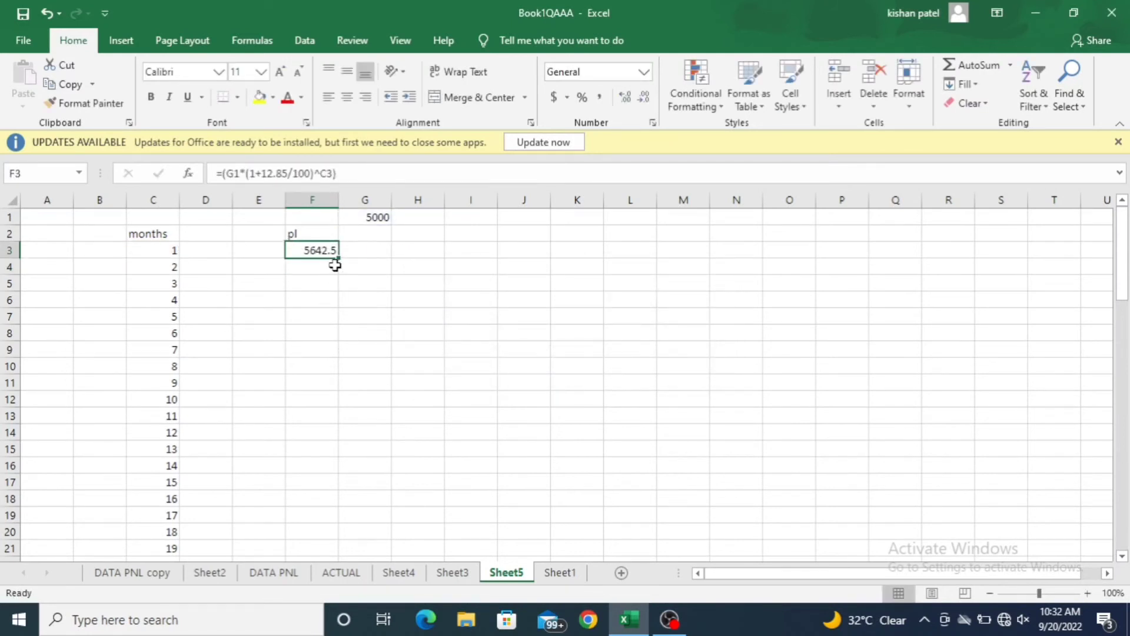
pyautogui.moveTo(340, 259); pyautogui.dragTo(331, 294)
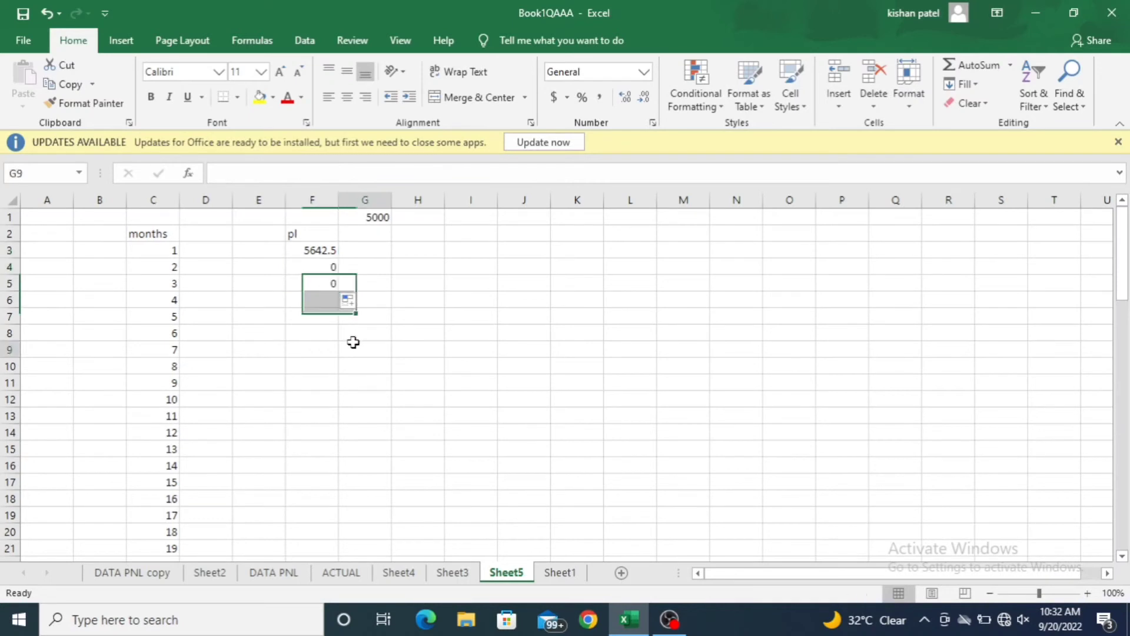
pyautogui.click(320, 270)
pyautogui.click(332, 251)
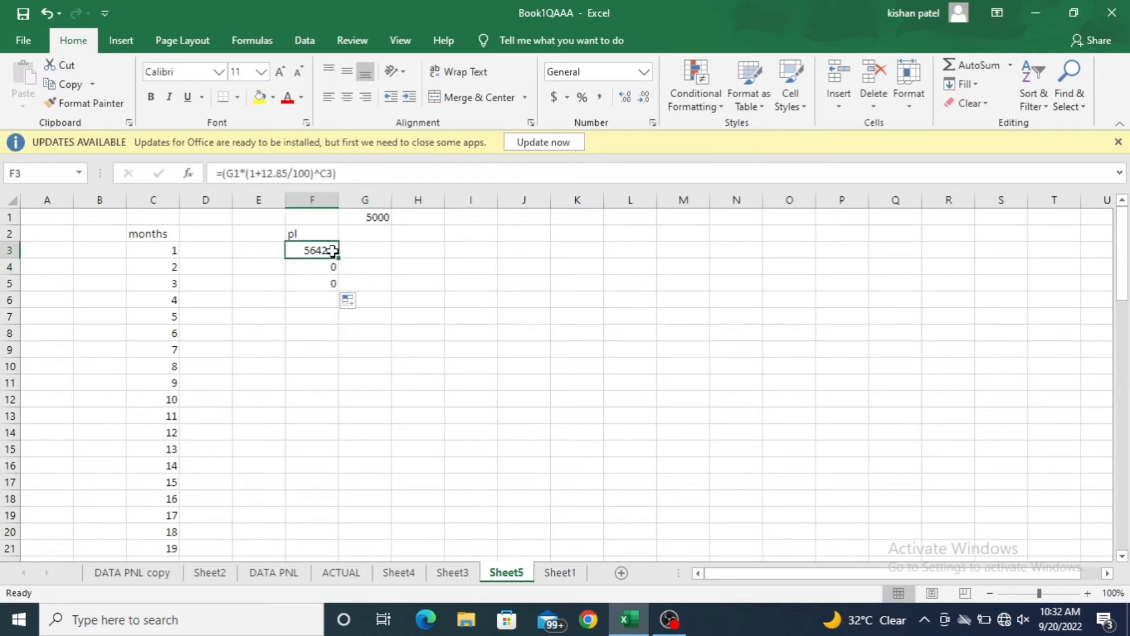
pyautogui.doubleClick(333, 250)
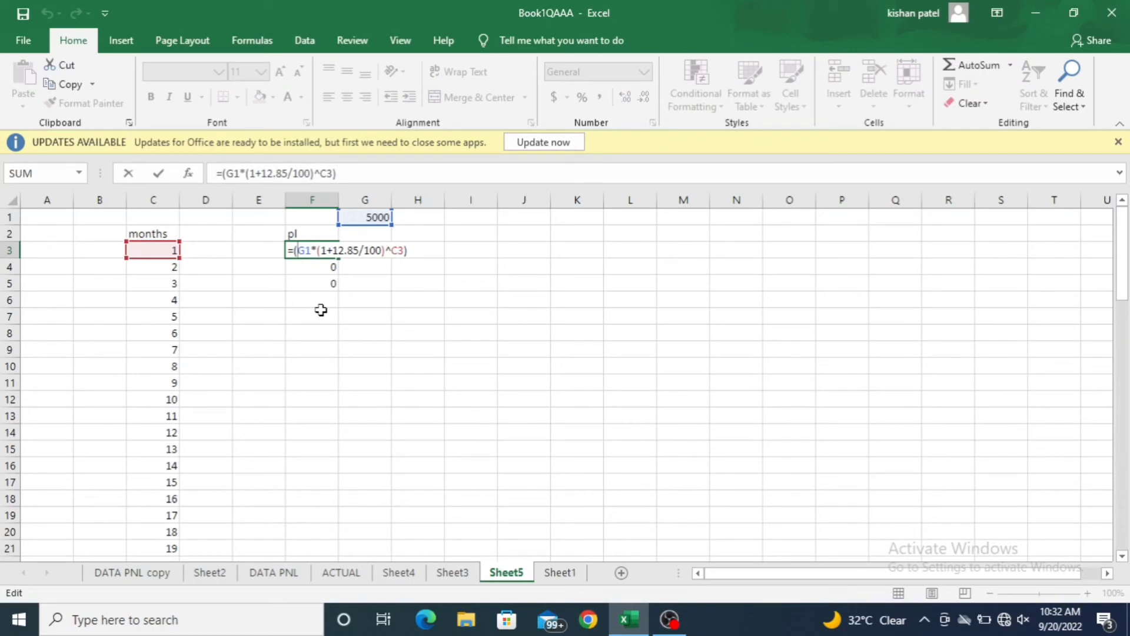
pyautogui.hotkey('alt', 'F4')
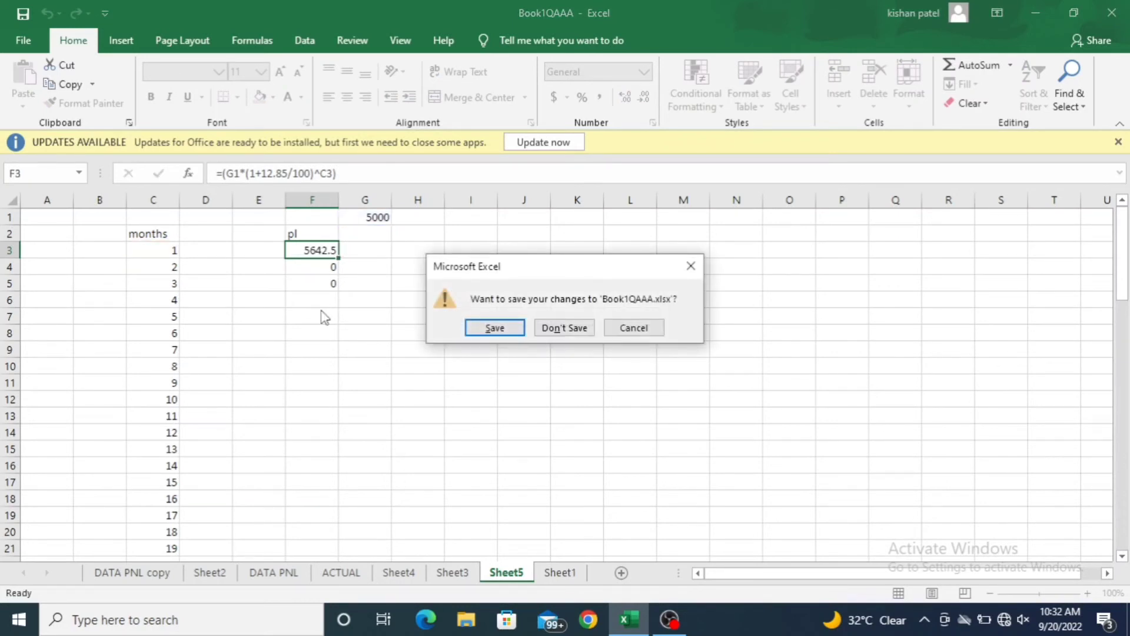
pyautogui.click(612, 327)
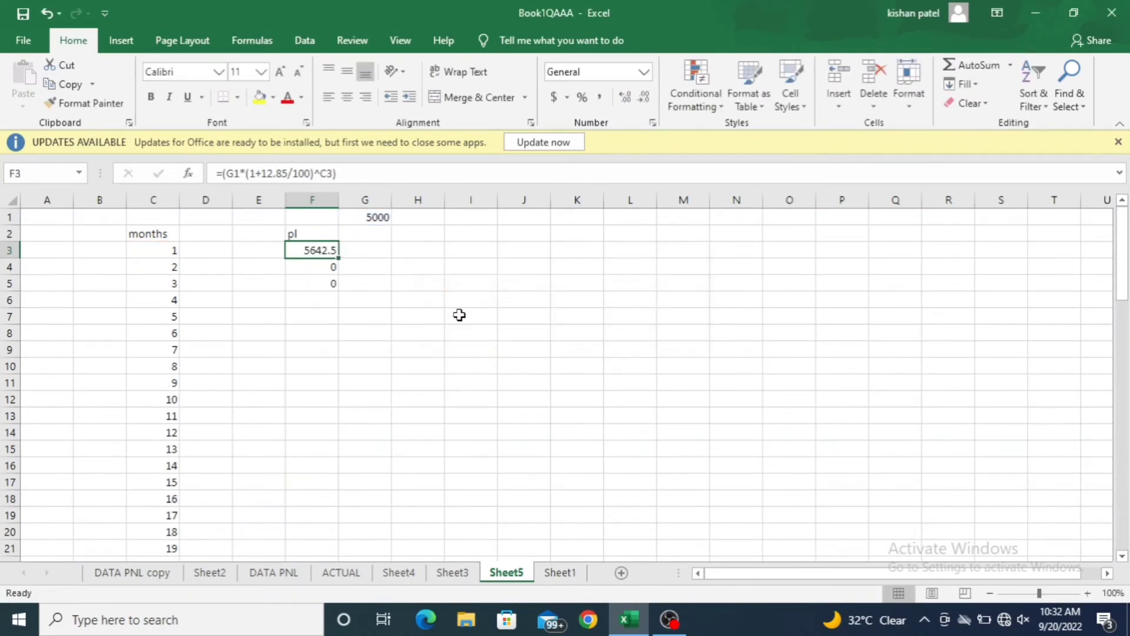
# Replace the G1 reference in F3's compounding formula with the fixed amount 5000, giving =(5000*(1+12.85/100)^C3)
pyautogui.doubleClick(316, 248)
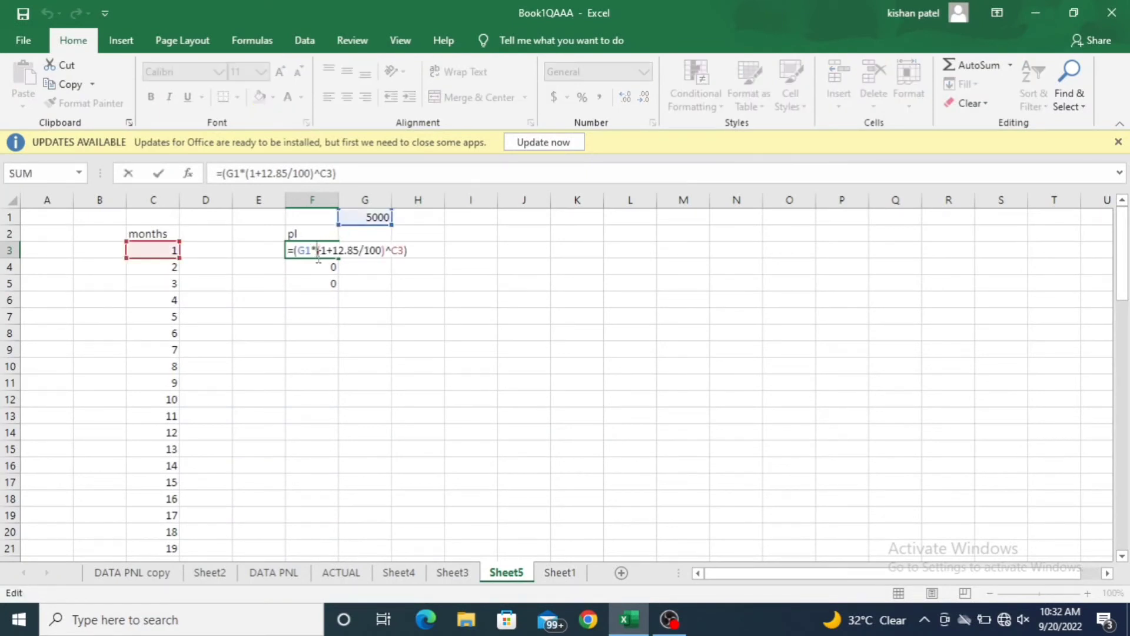
pyautogui.press('Right')
pyautogui.hotkey('shift', 'Left')
pyautogui.hotkey('shift', 'Left')
pyautogui.write('5000')
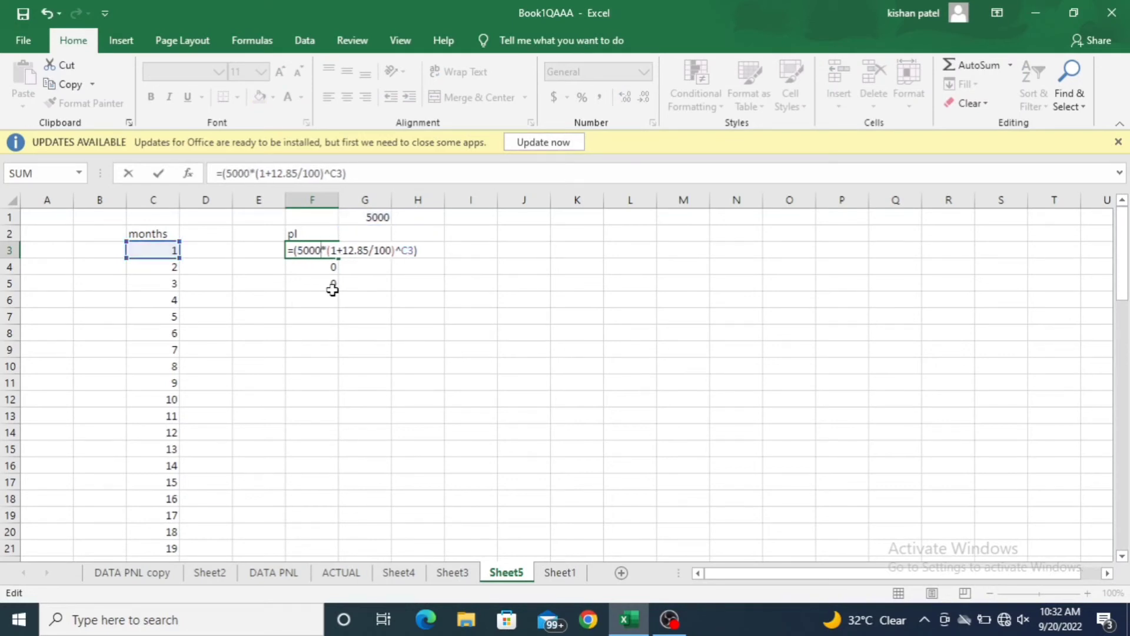
pyautogui.click(365, 334)
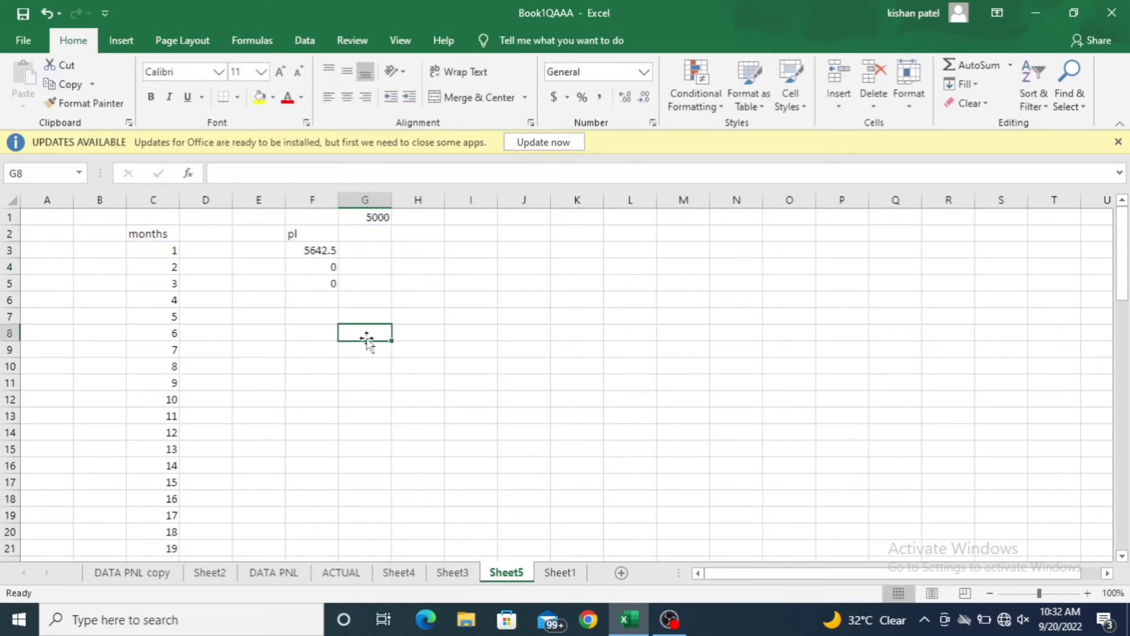
# Copy the corrected compounding formula from F3 down through F76 to cover all 74 months
pyautogui.click(327, 249)
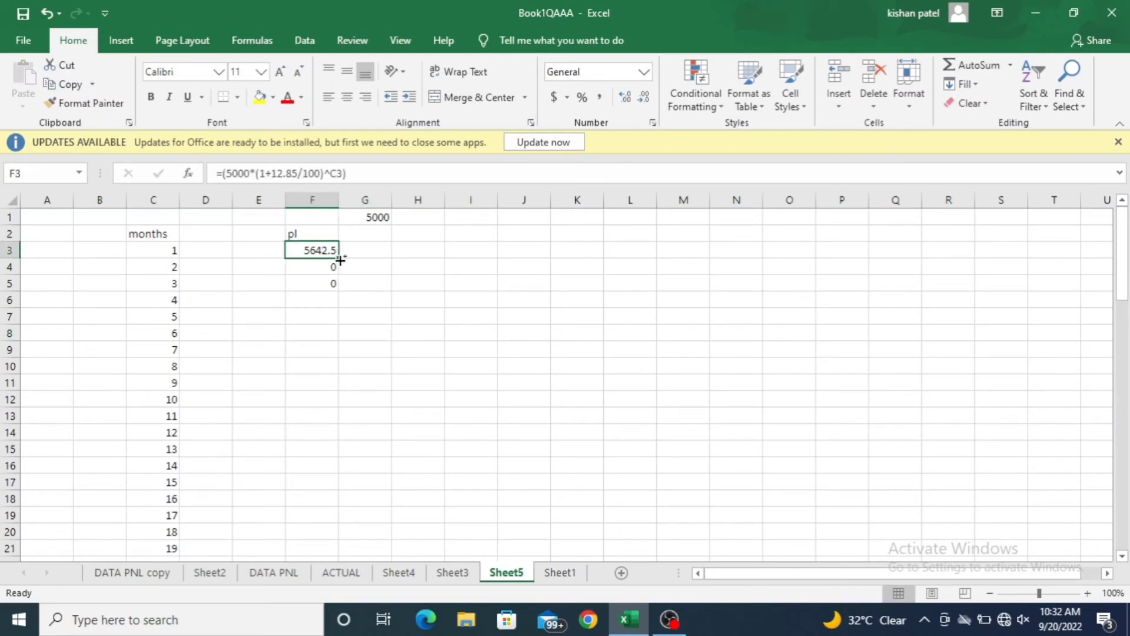
pyautogui.click(332, 266)
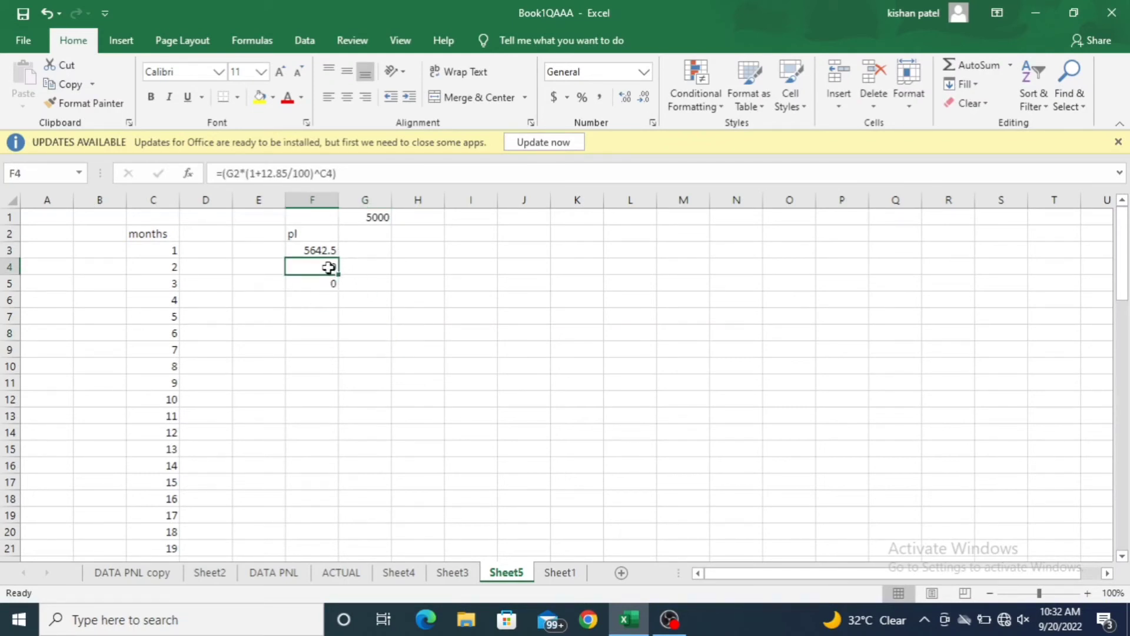
pyautogui.click(328, 250)
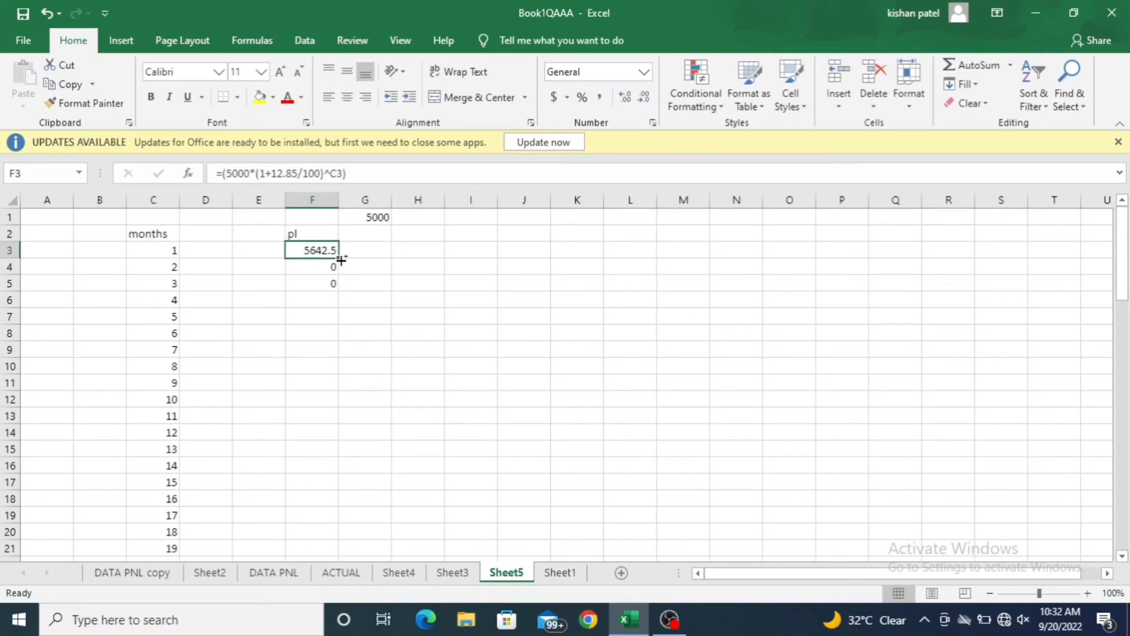
pyautogui.moveTo(339, 258); pyautogui.dragTo(337, 350)
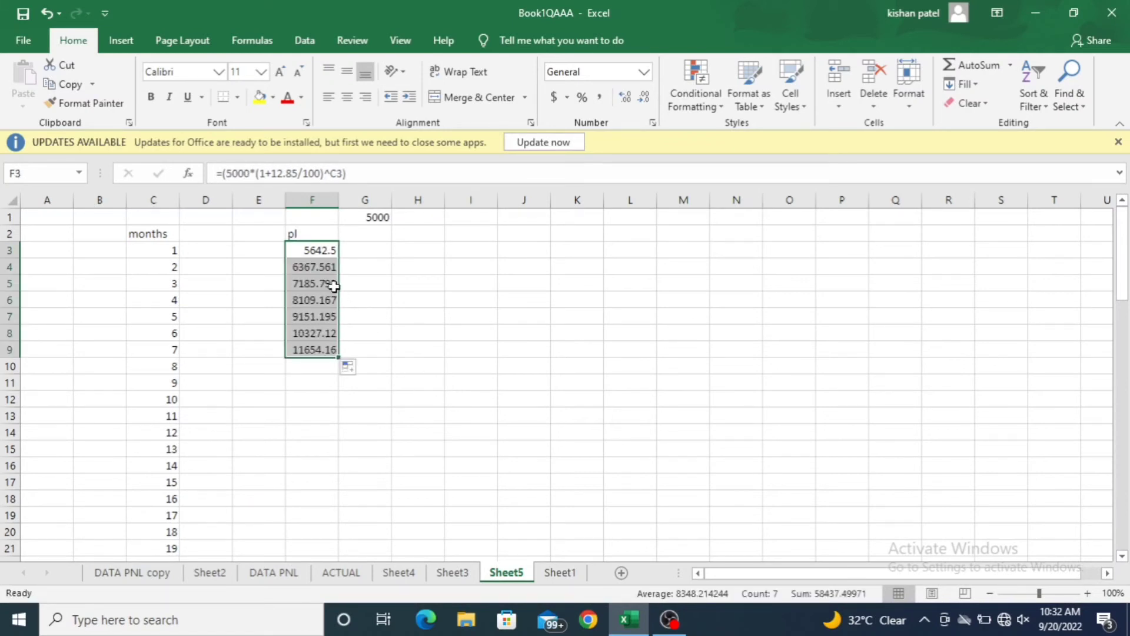
pyautogui.click(325, 252)
pyautogui.moveTo(339, 258); pyautogui.dragTo(316, 468)
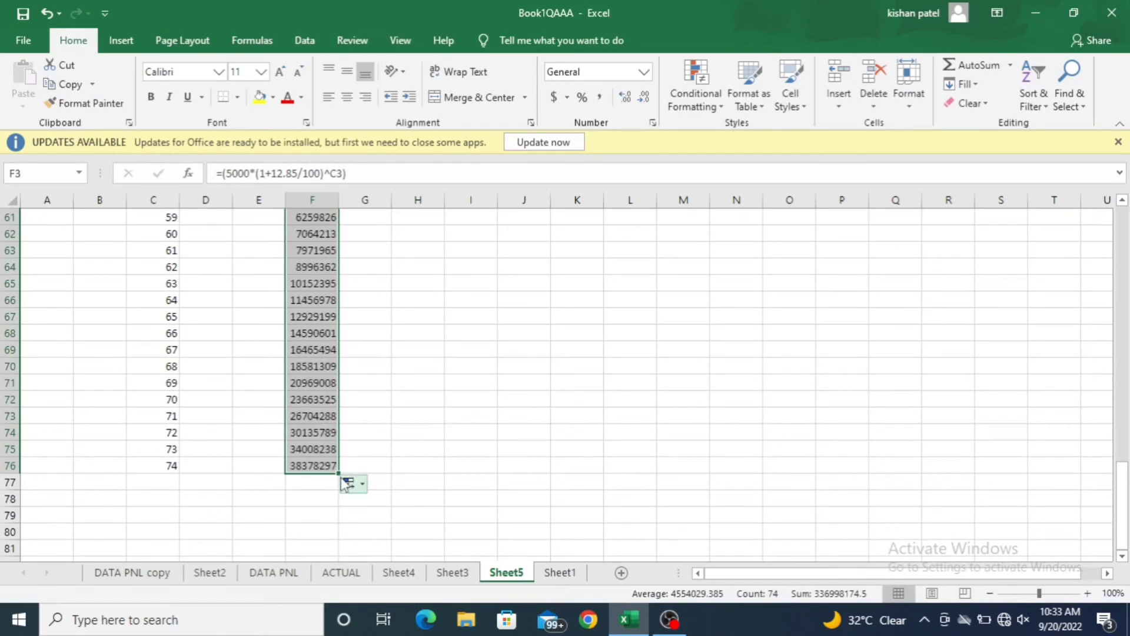
# Check the month 74 amount in F76 and widen column F to show more decimals
pyautogui.click(315, 469)
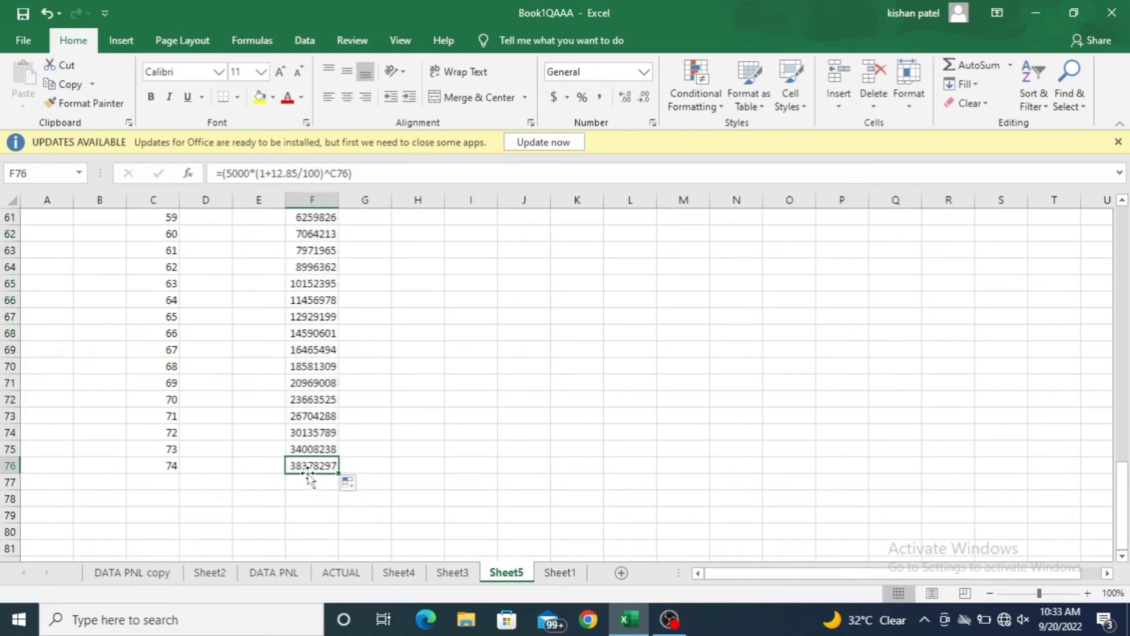
pyautogui.click(465, 468)
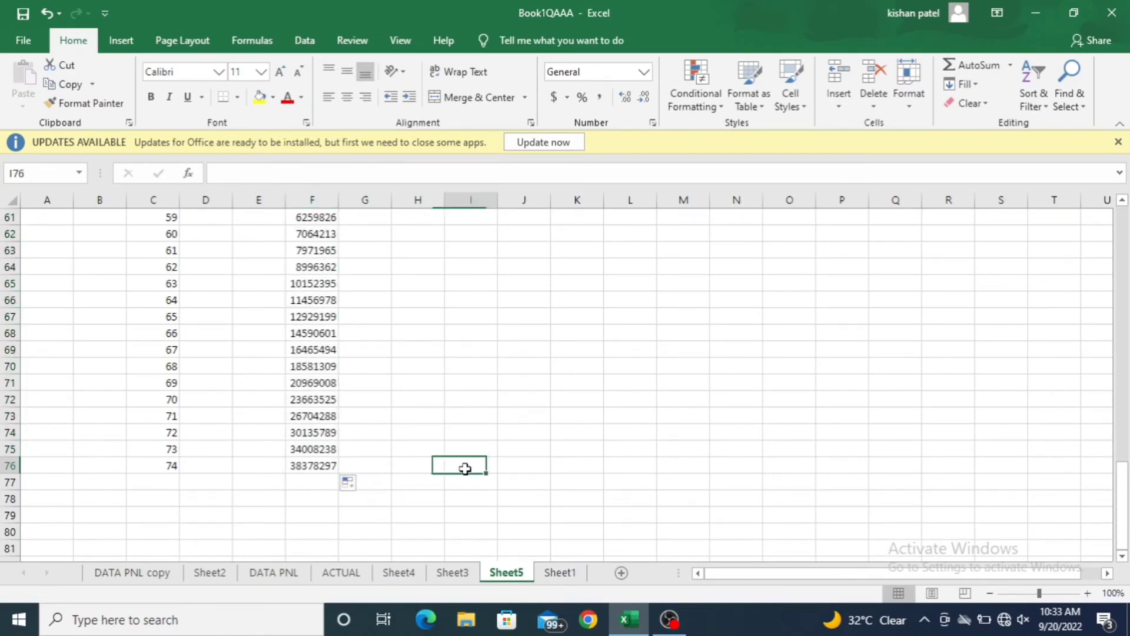
pyautogui.click(318, 465)
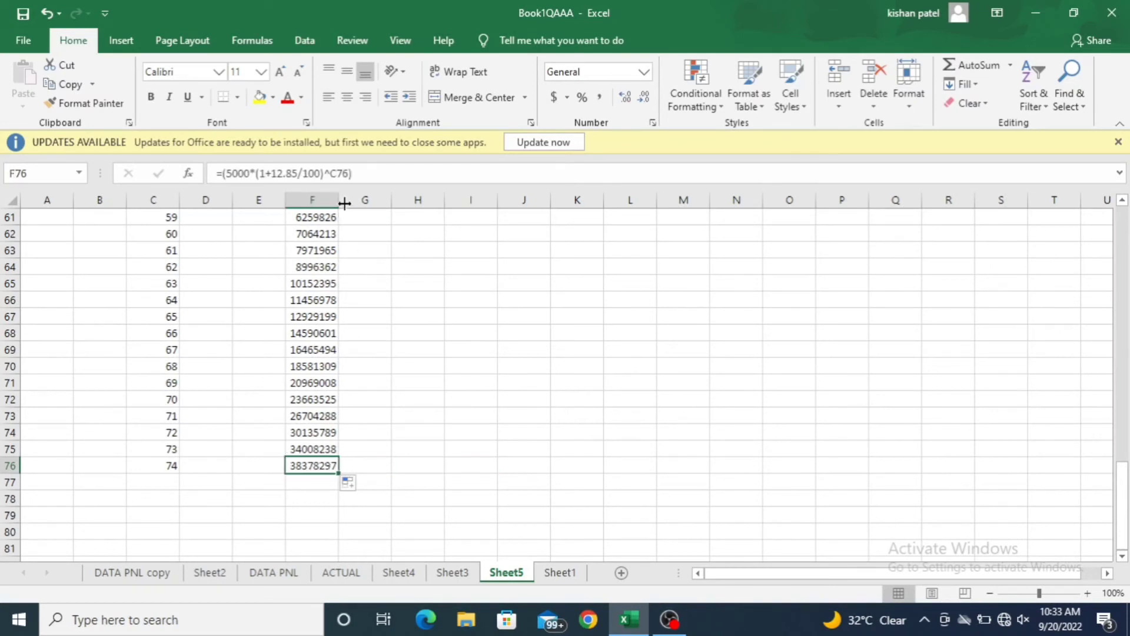
pyautogui.moveTo(339, 200); pyautogui.dragTo(438, 202)
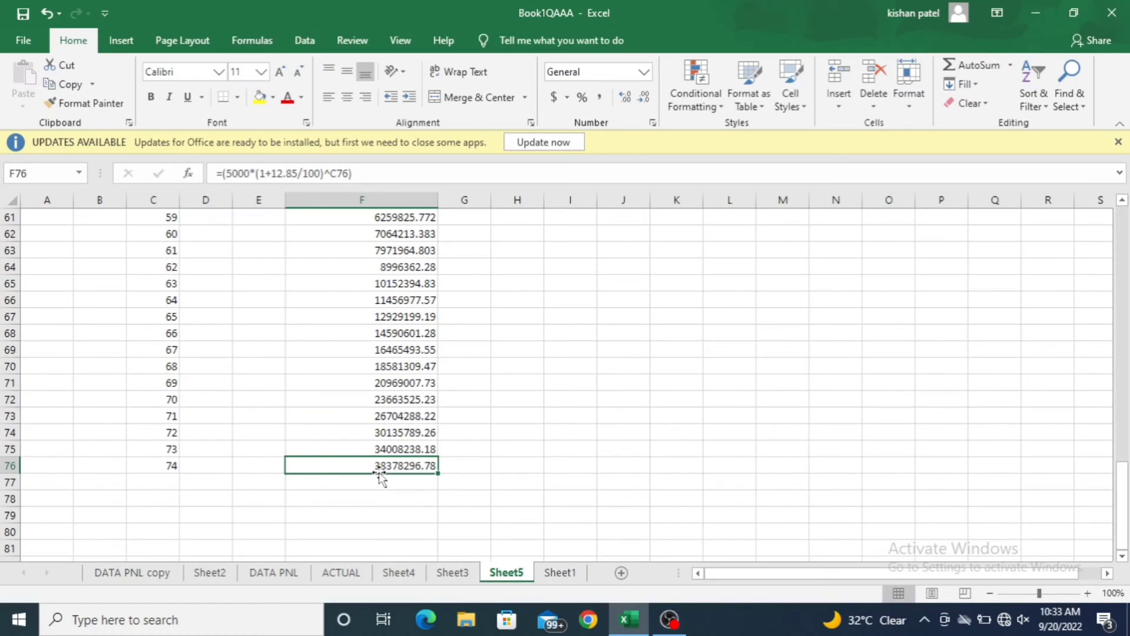
# Review the compounded amounts month by month in column F, from month 1 through month 12
pyautogui.scroll(19, 419, 373)
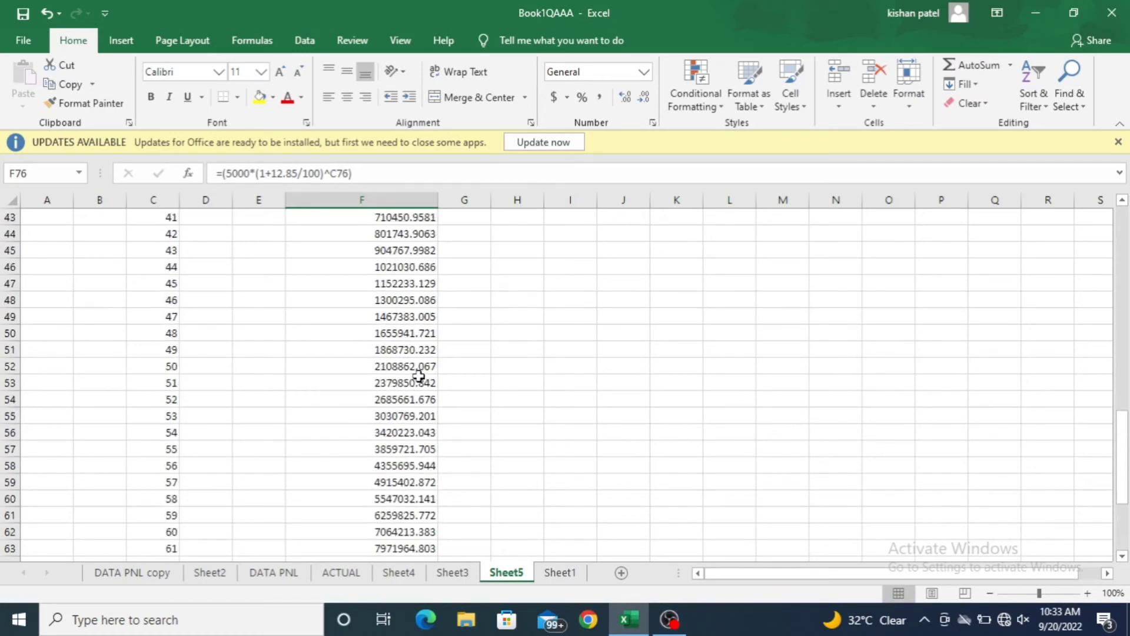
pyautogui.scroll(1, 419, 375)
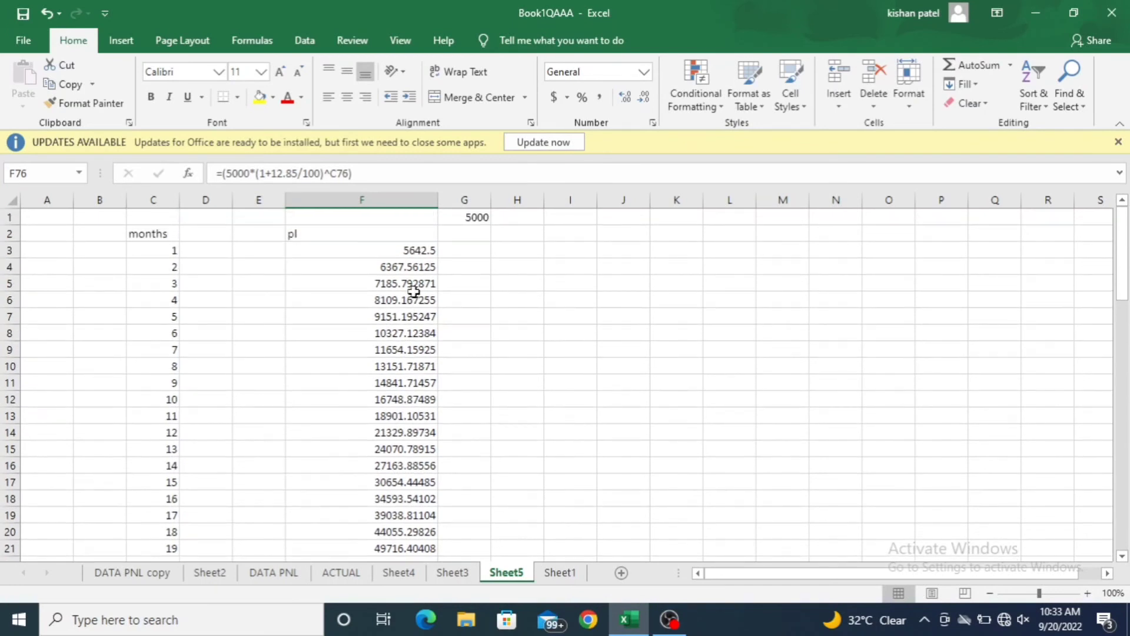
pyautogui.click(426, 253)
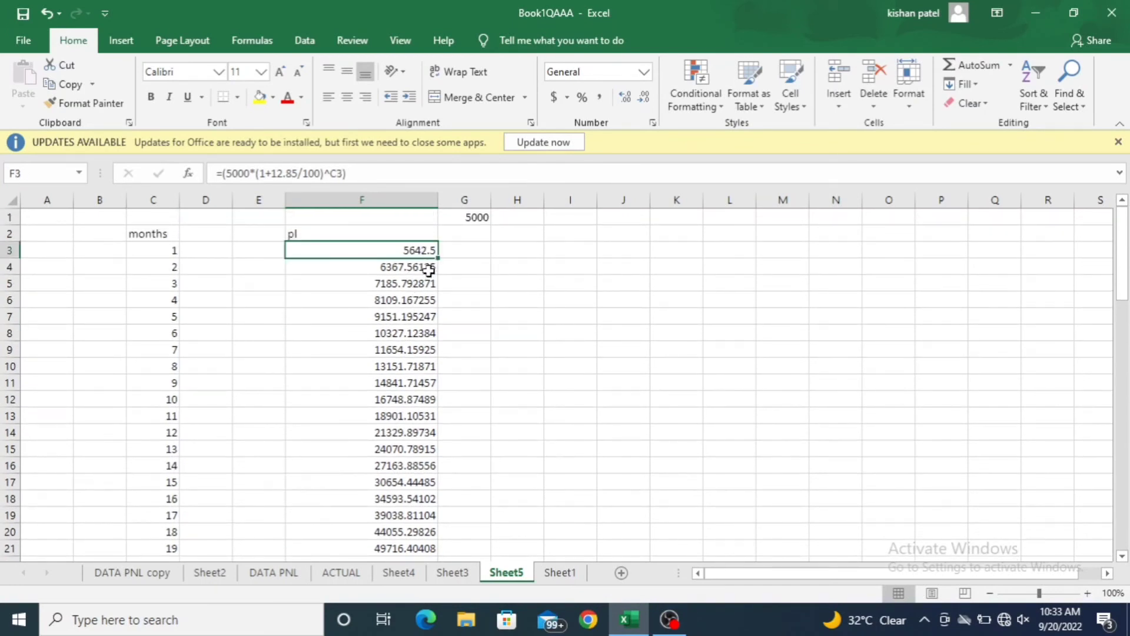
pyautogui.click(428, 269)
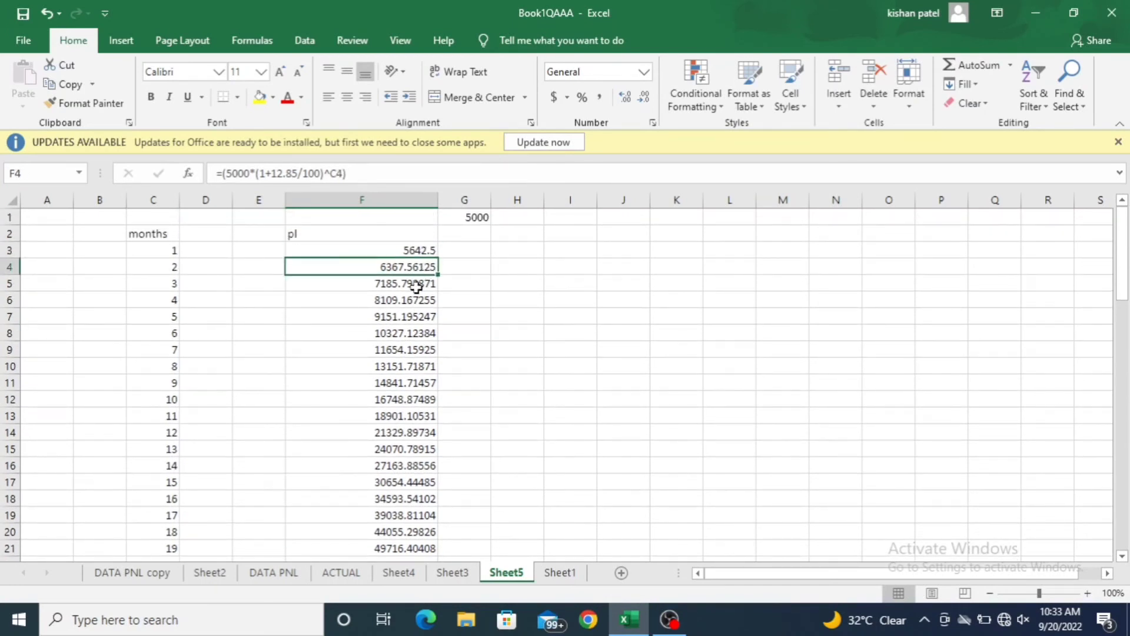
pyautogui.click(417, 287)
pyautogui.click(419, 299)
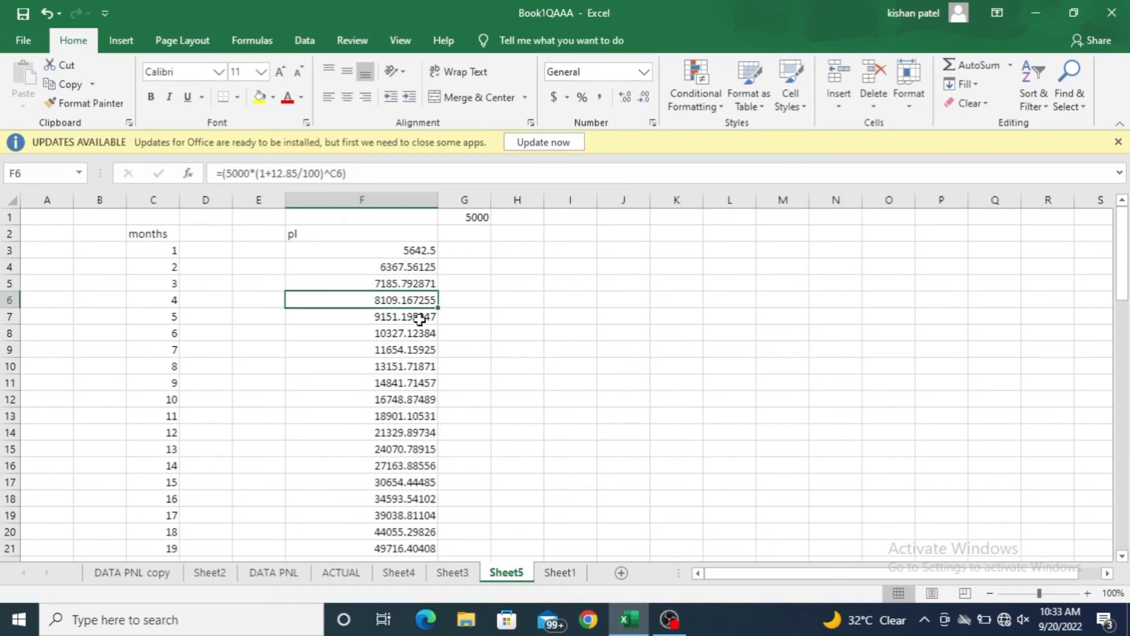
pyautogui.click(419, 318)
pyautogui.click(419, 333)
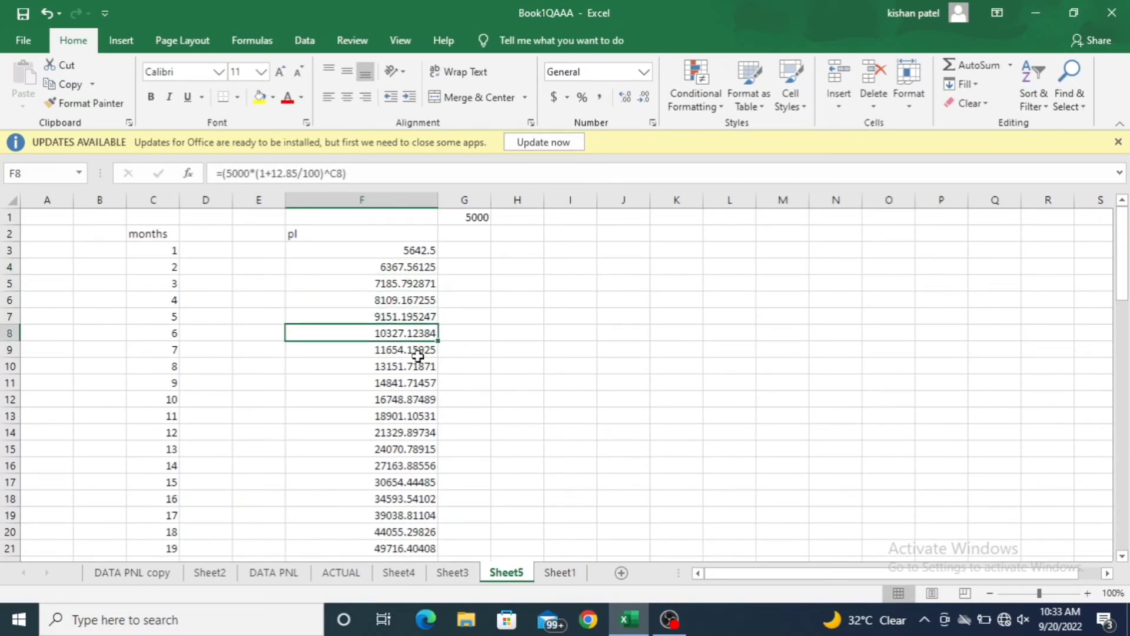
pyautogui.click(418, 352)
pyautogui.click(418, 367)
pyautogui.click(418, 384)
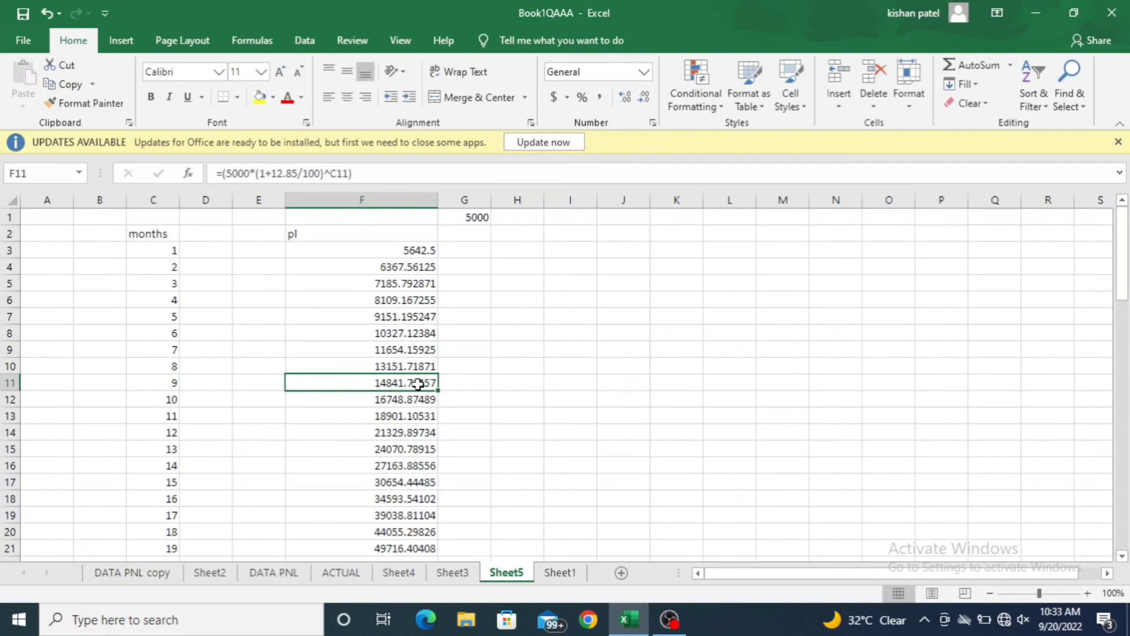
pyautogui.click(415, 401)
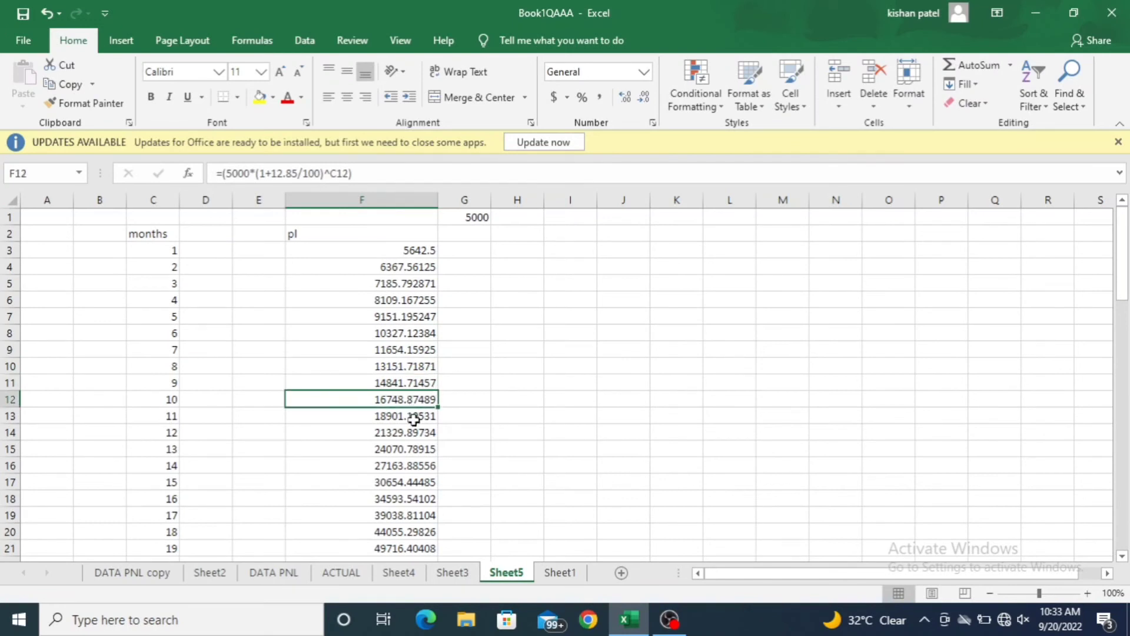
pyautogui.click(414, 417)
pyautogui.click(414, 432)
# Examine the compounded amounts in column F at months 24, 36 and 48
pyautogui.scroll(-1, 413, 406)
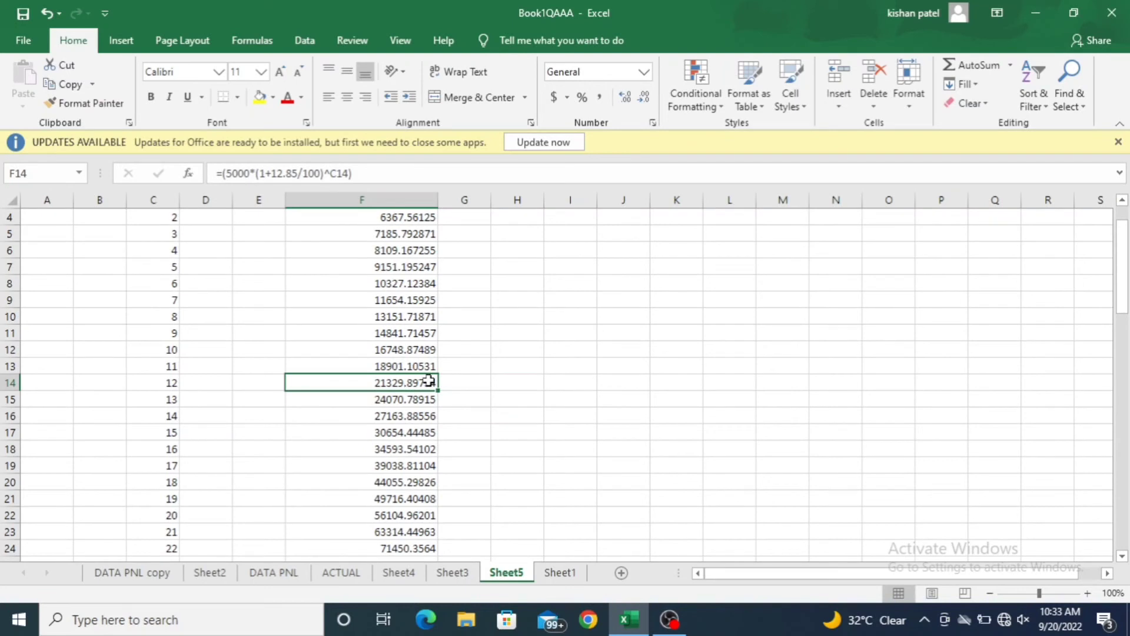
pyautogui.scroll(-1, 412, 383)
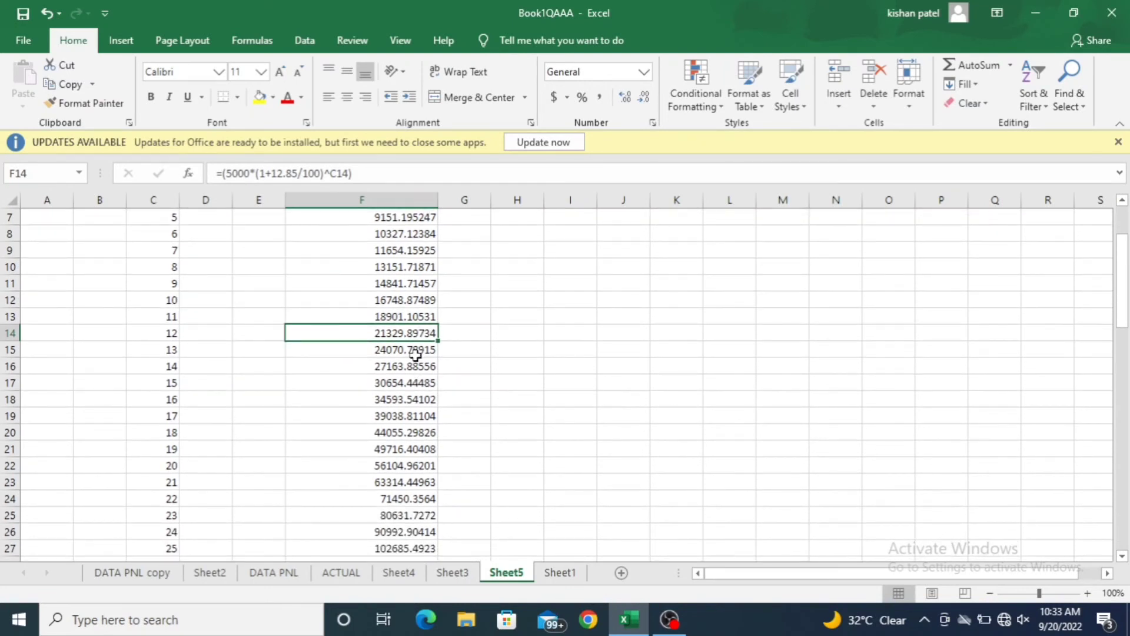
pyautogui.scroll(-1, 415, 348)
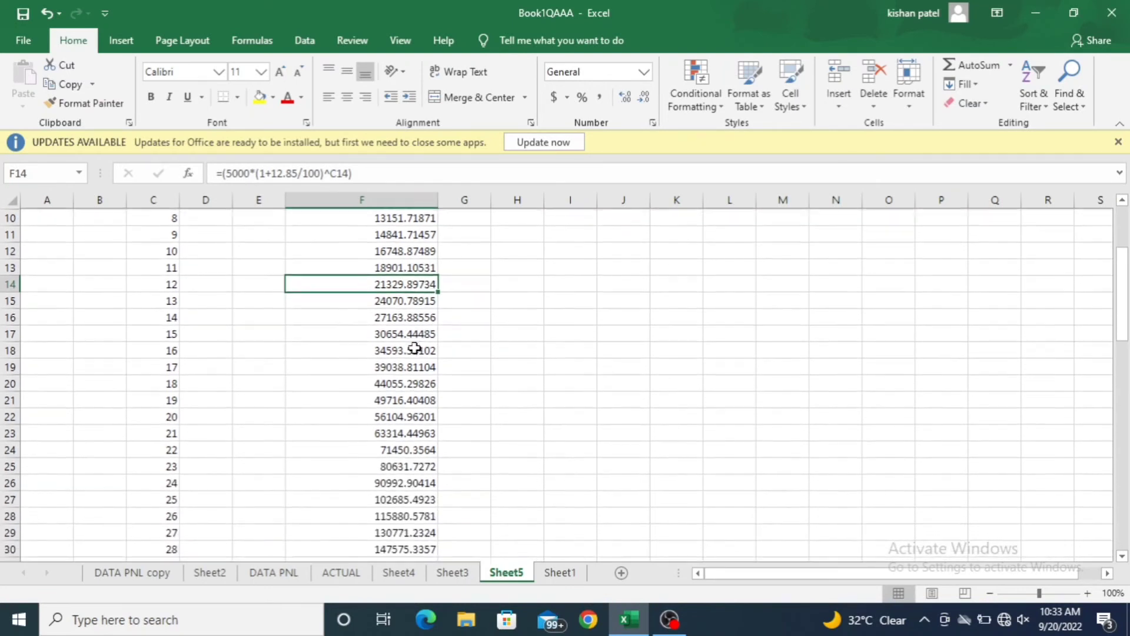
pyautogui.click(175, 482)
pyautogui.click(412, 484)
pyautogui.scroll(-1, 413, 485)
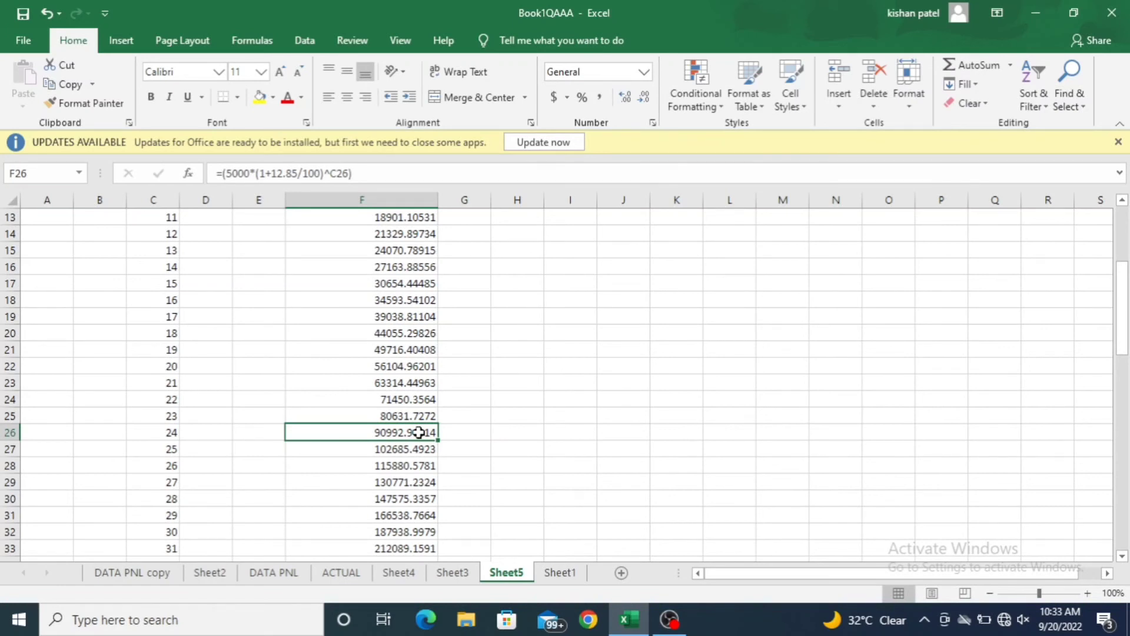
pyautogui.scroll(-2, 419, 432)
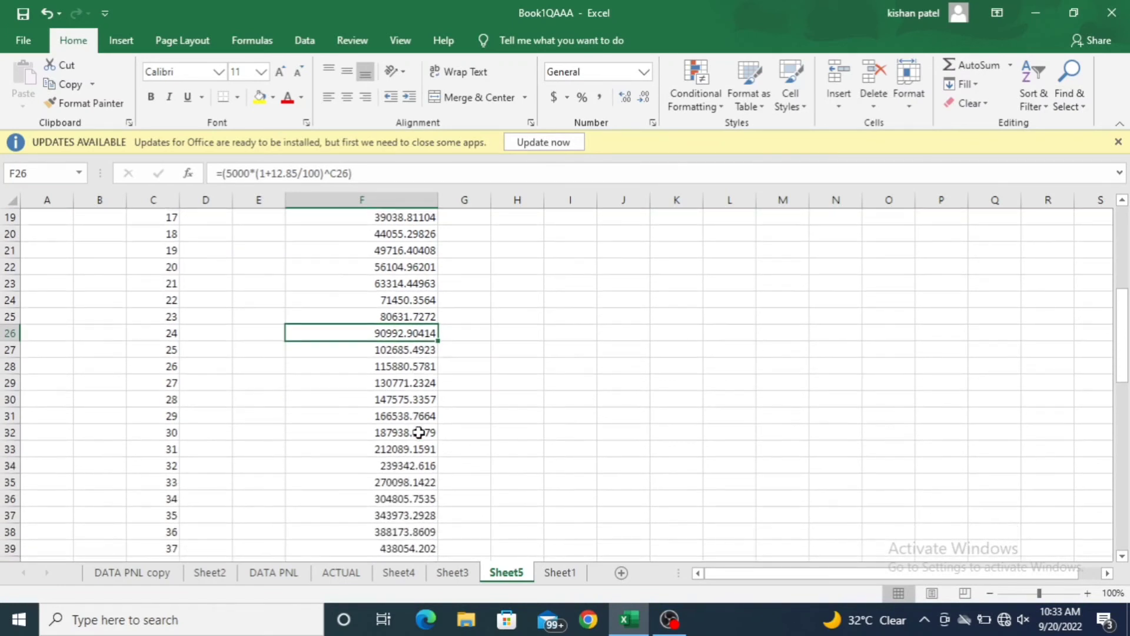
pyautogui.scroll(-1, 410, 335)
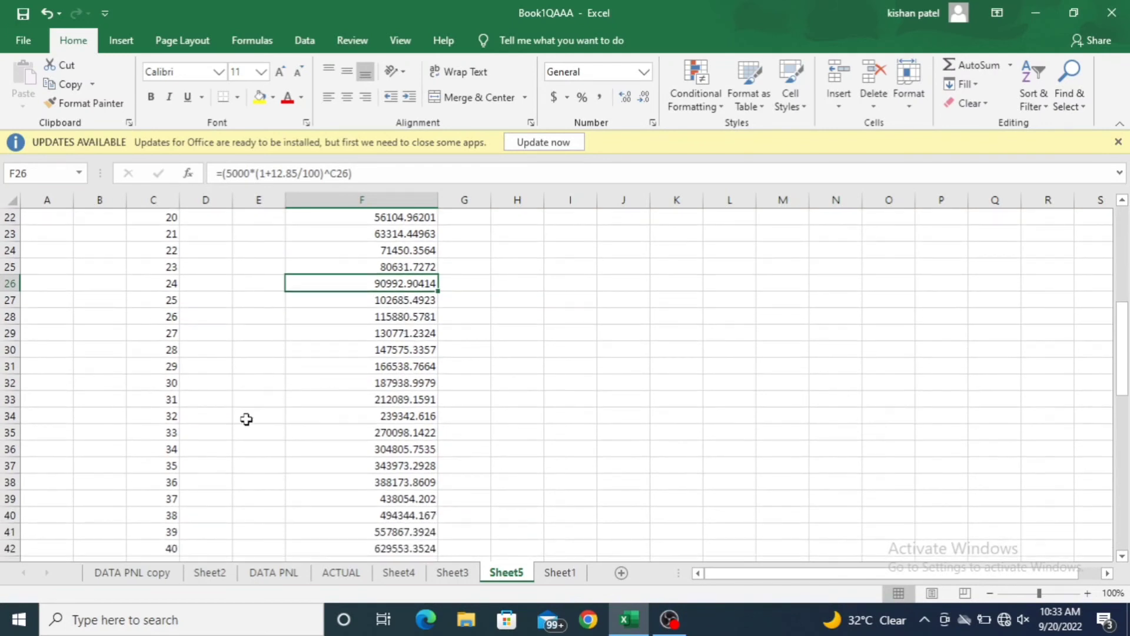
pyautogui.moveTo(167, 484); pyautogui.dragTo(410, 483)
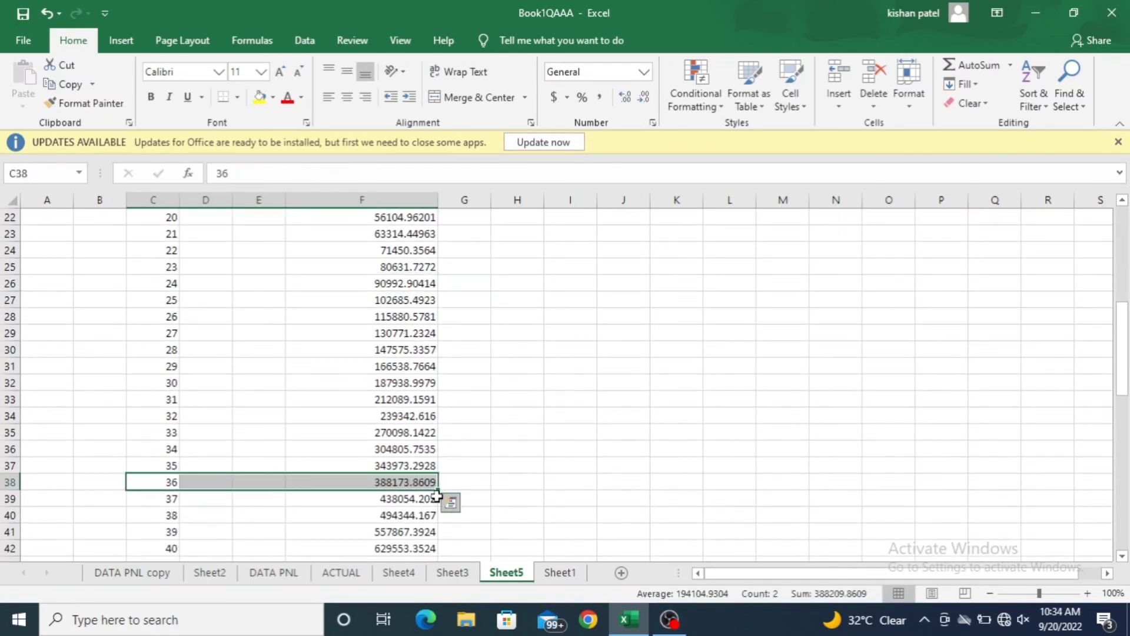
pyautogui.click(409, 483)
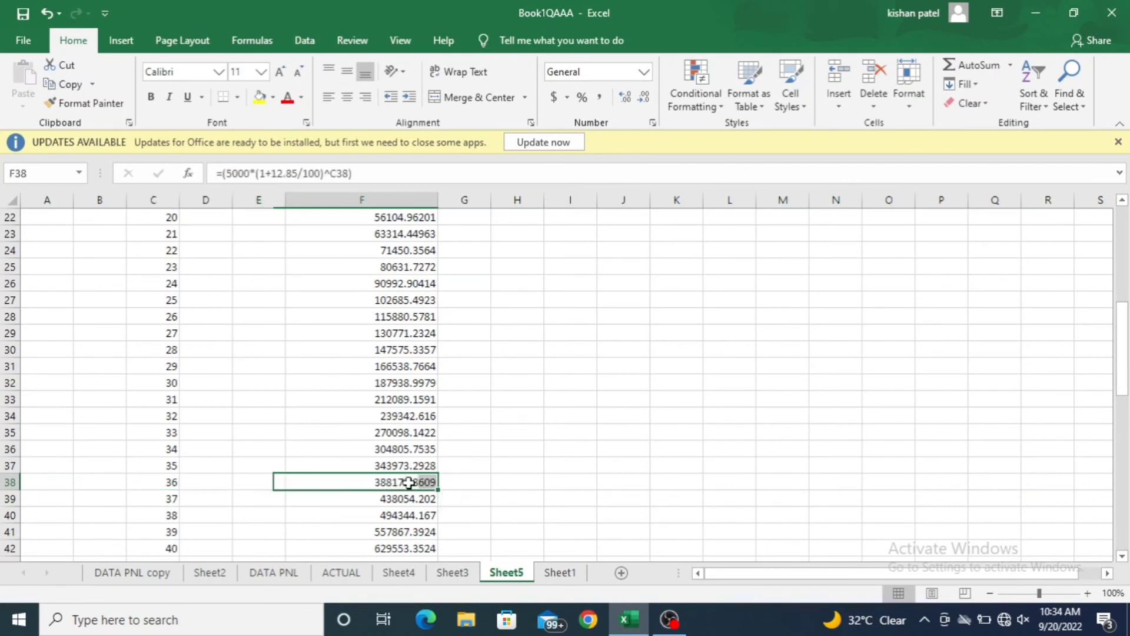
pyautogui.scroll(-2, 409, 482)
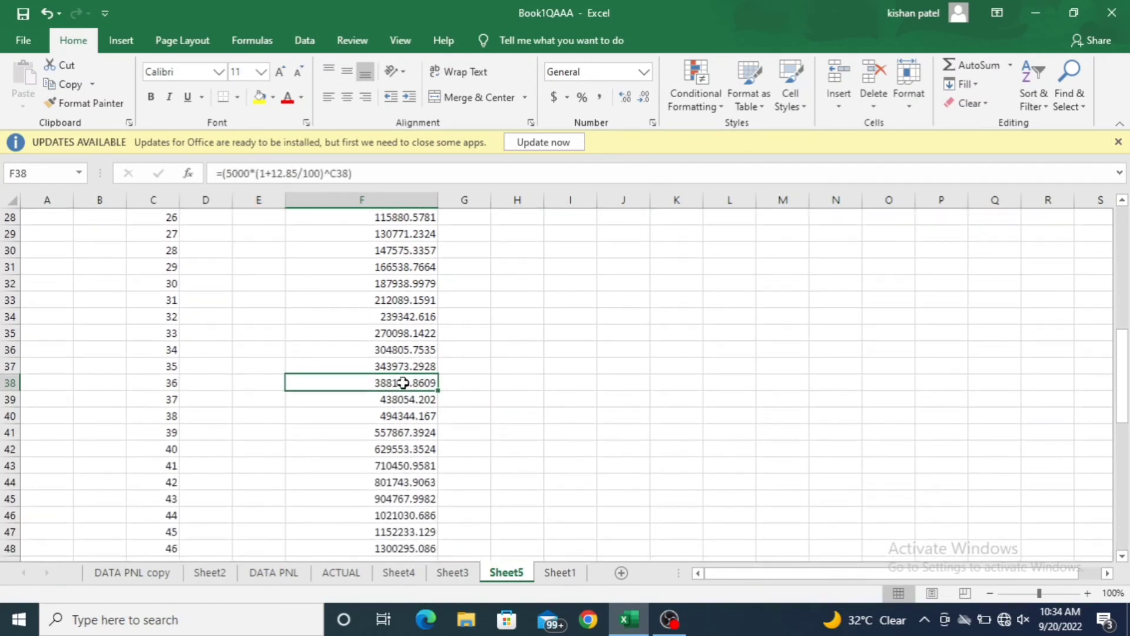
pyautogui.scroll(-2, 371, 383)
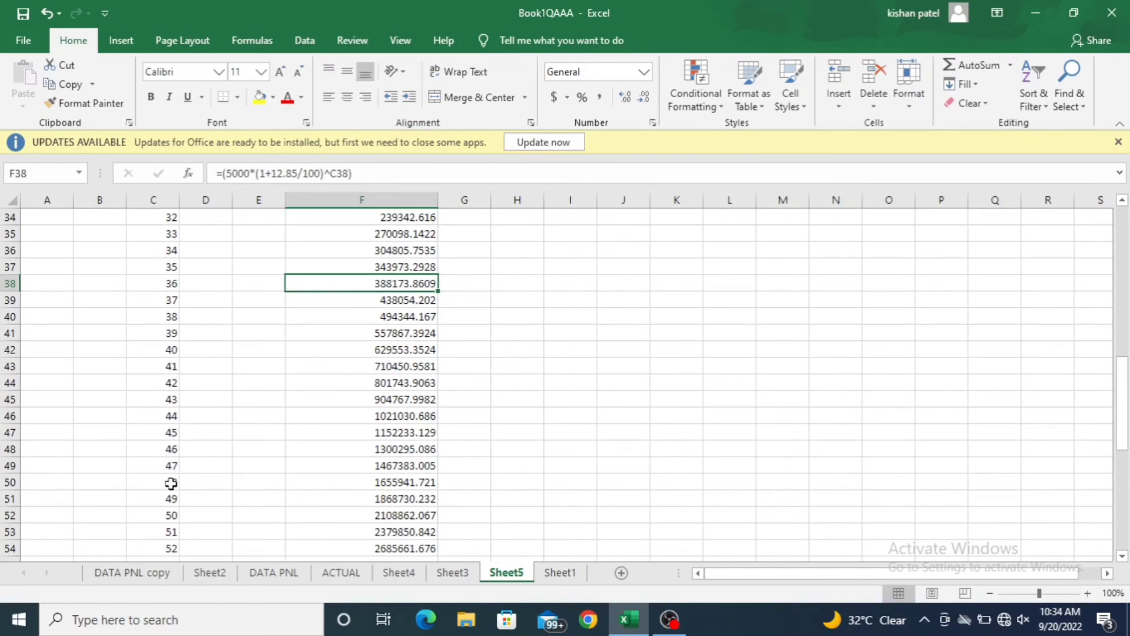
pyautogui.moveTo(171, 482); pyautogui.dragTo(393, 484)
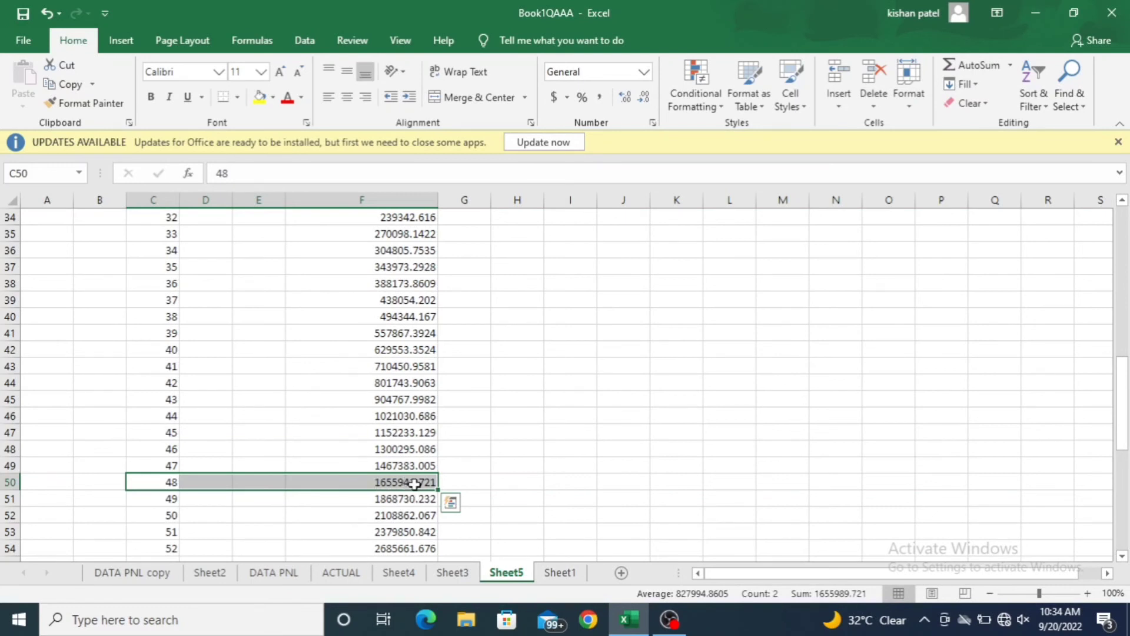
# Examine the compounded amounts in column F at months 48 and 60
pyautogui.scroll(-1, 407, 483)
pyautogui.click(406, 432)
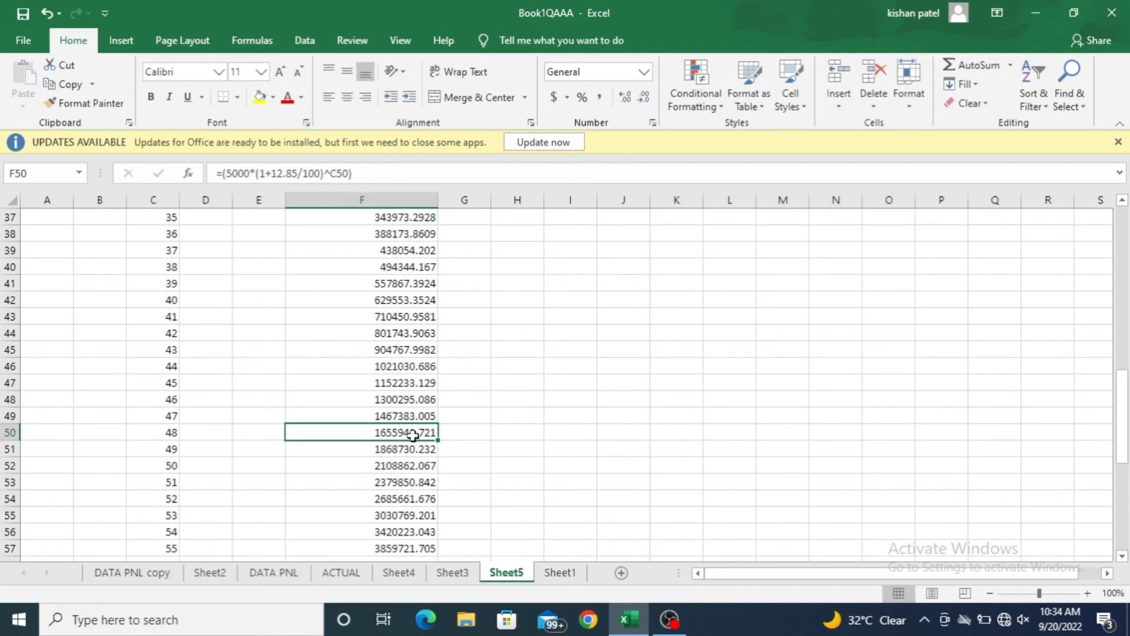
pyautogui.scroll(-1, 422, 432)
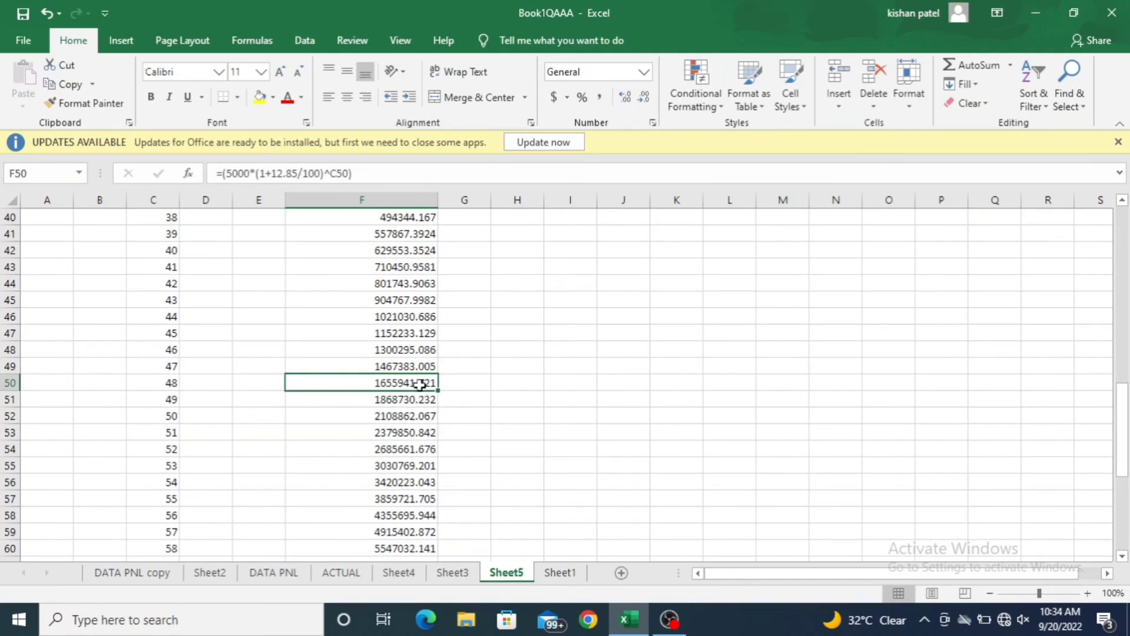
pyautogui.scroll(-1, 420, 386)
pyautogui.scroll(-1, 419, 386)
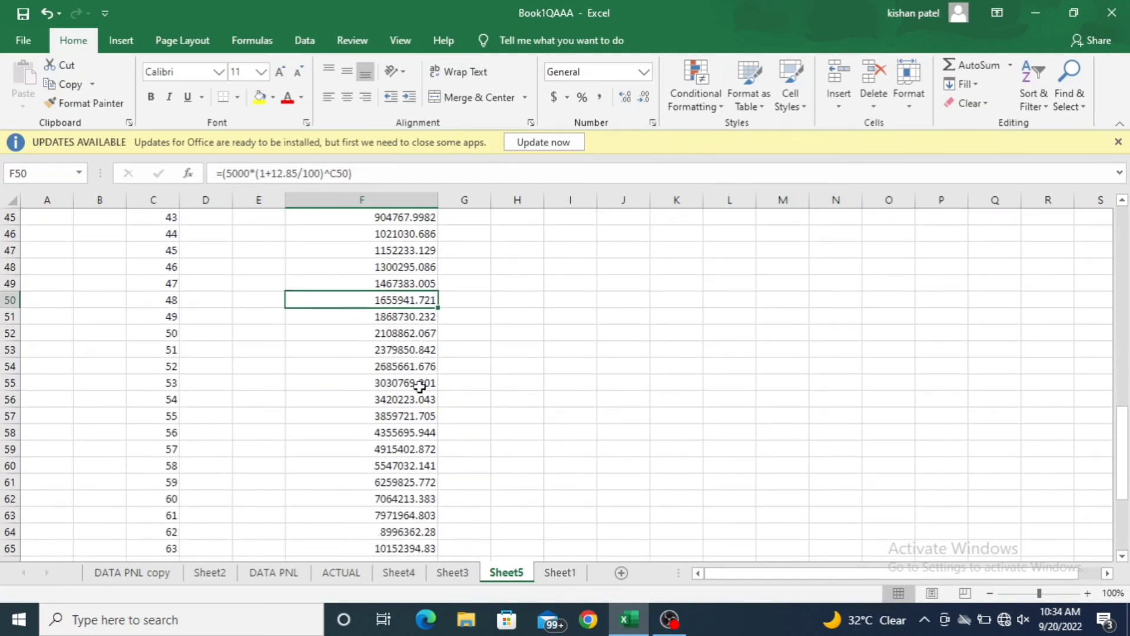
pyautogui.moveTo(168, 485); pyautogui.dragTo(412, 484)
pyautogui.scroll(-2, 419, 483)
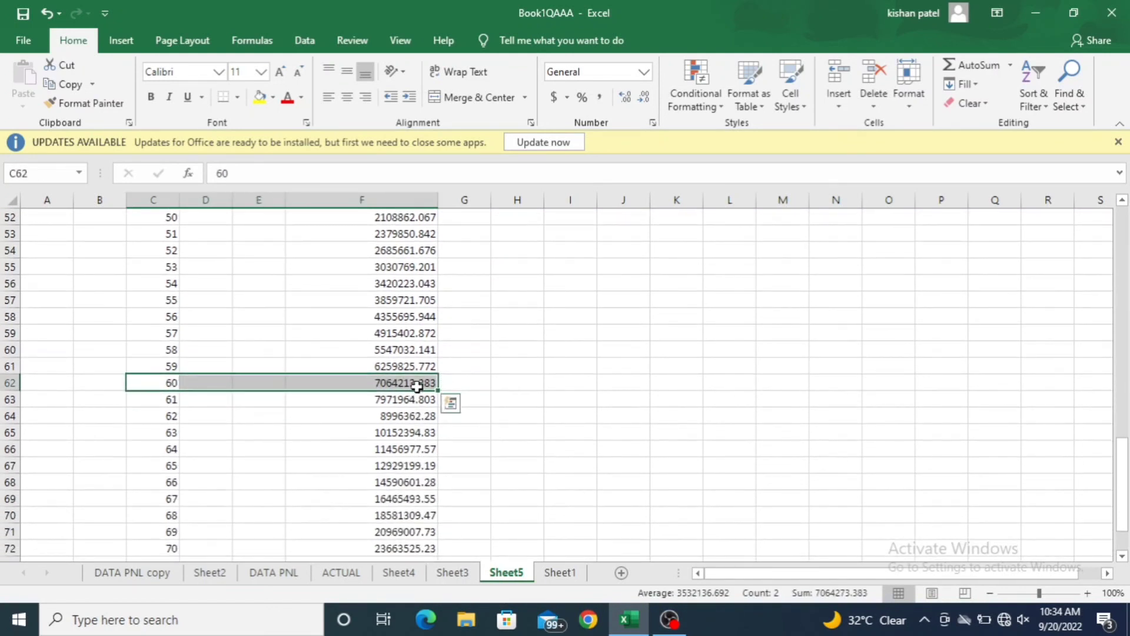
pyautogui.click(416, 386)
pyautogui.scroll(-1, 320, 439)
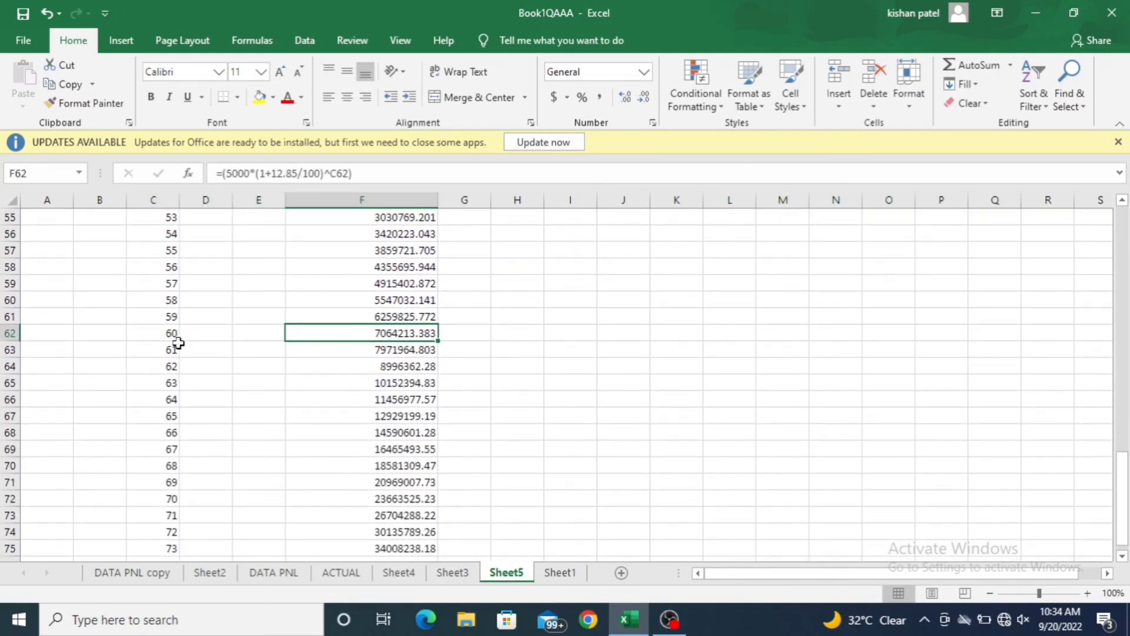
# Check the compounded amounts in column F at months 72 and 74
pyautogui.moveTo(168, 532); pyautogui.dragTo(415, 530)
pyautogui.scroll(-3, 415, 518)
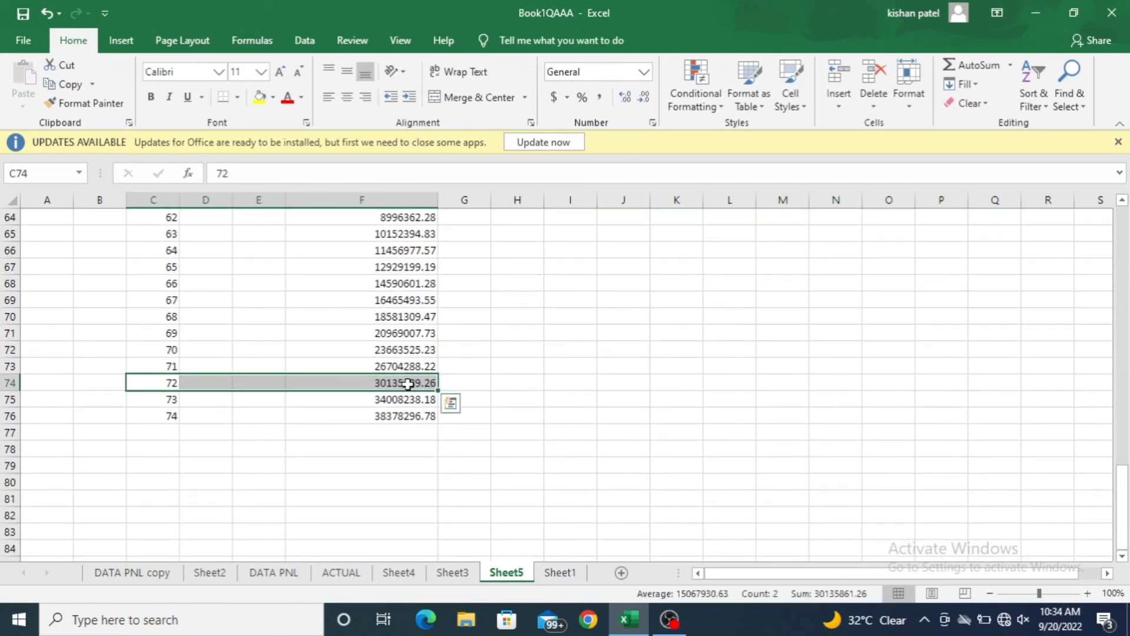
pyautogui.click(169, 416)
pyautogui.click(387, 415)
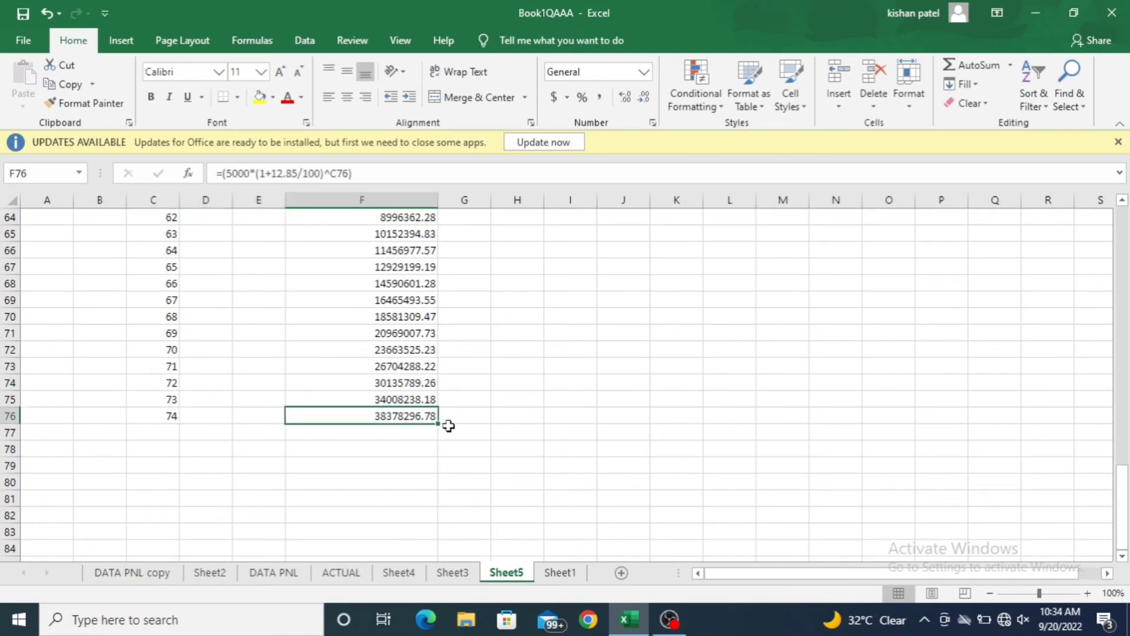
# Extend the month series in column C to 84 and fill the compounding formula from F76 down to F86
pyautogui.click(162, 414)
pyautogui.moveTo(178, 437); pyautogui.dragTo(174, 535)
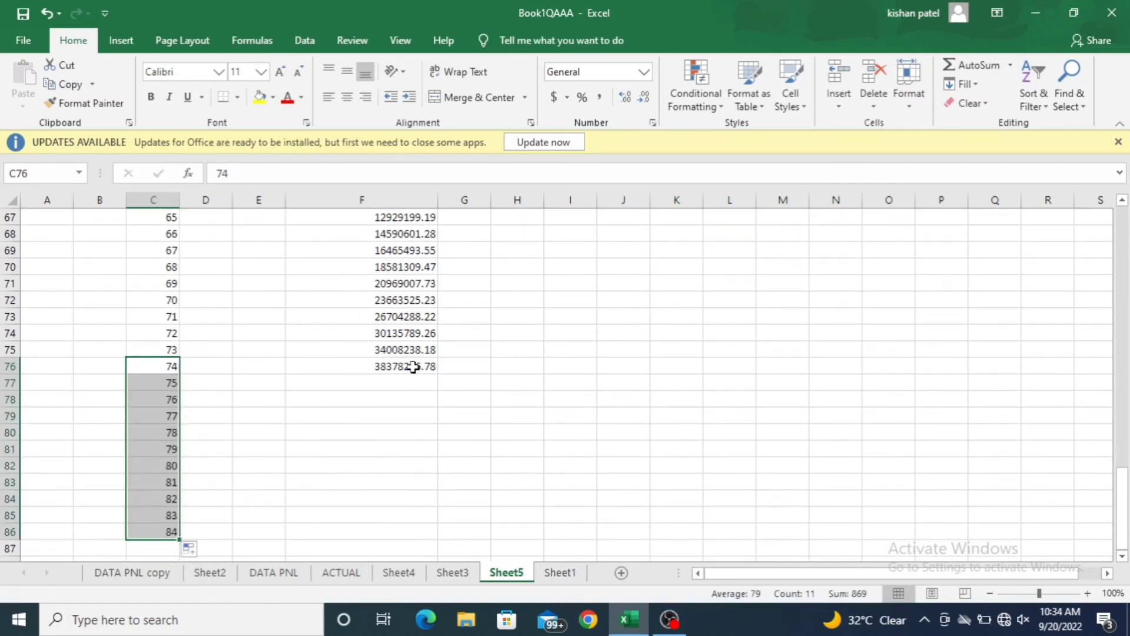
pyautogui.click(410, 365)
pyautogui.moveTo(438, 373); pyautogui.dragTo(416, 535)
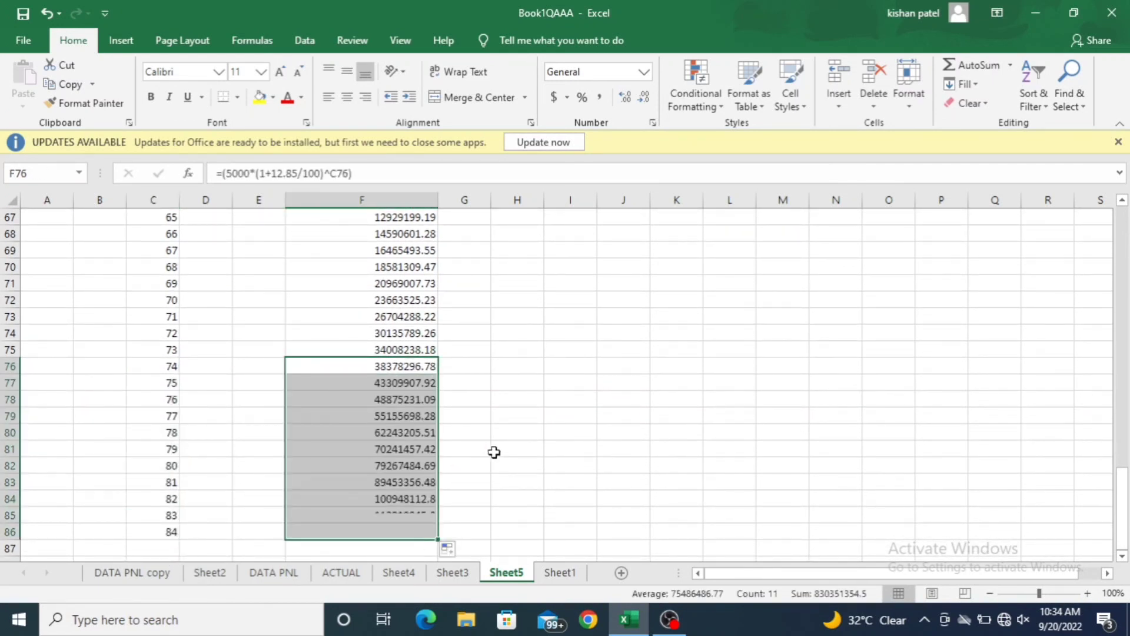
pyautogui.click(494, 465)
# Check the month 84 amount in F86 and return to the start of the projection
pyautogui.click(416, 532)
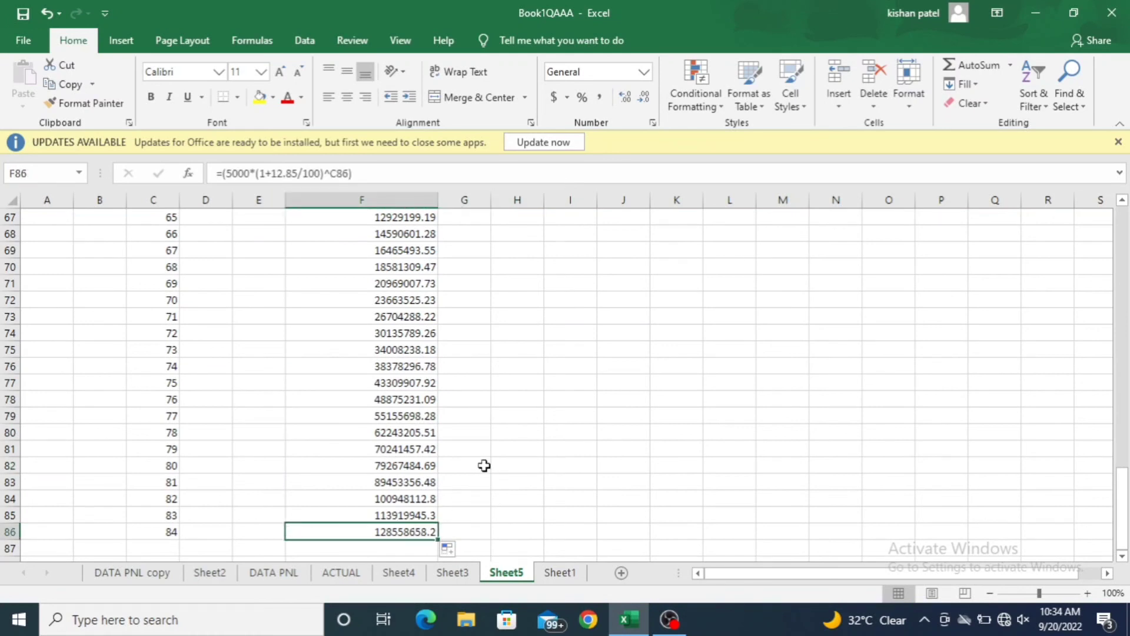
pyautogui.scroll(-1, 483, 466)
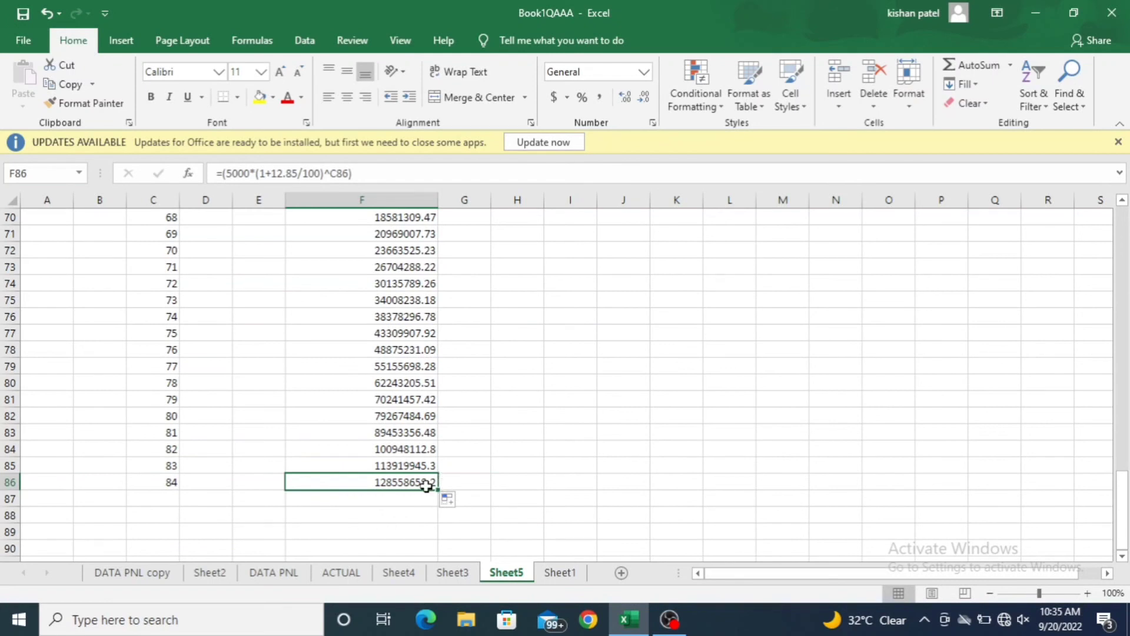
pyautogui.scroll(20, 515, 434)
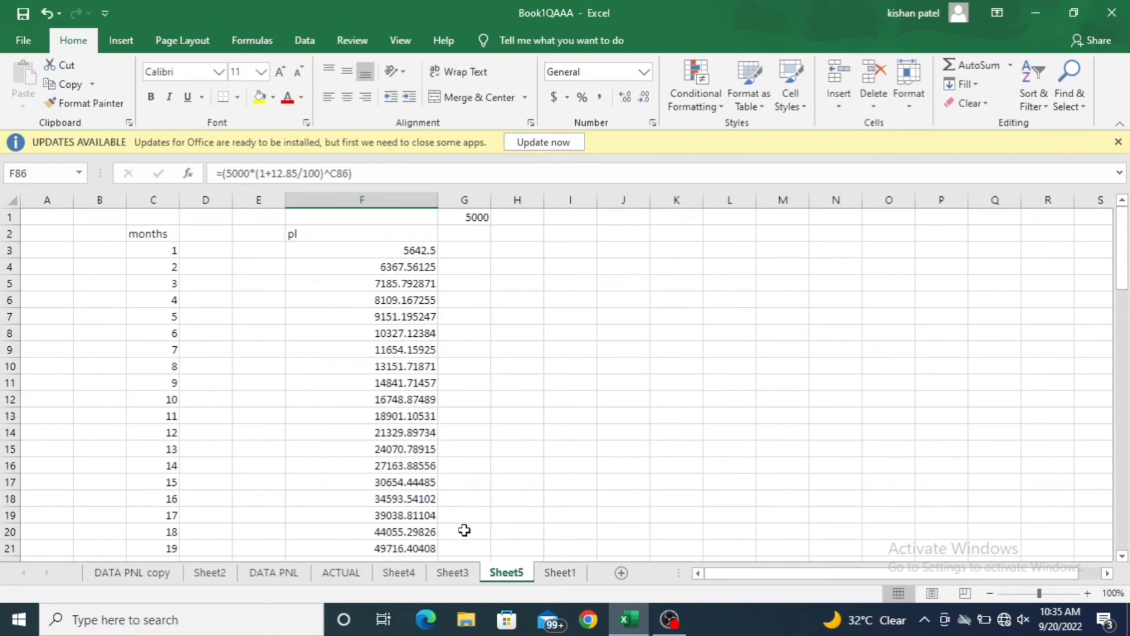
# Review the STOCK A and STOCK B investments and returns on Sheet3, along with the monthly returns in R5 to R11
pyautogui.click(462, 574)
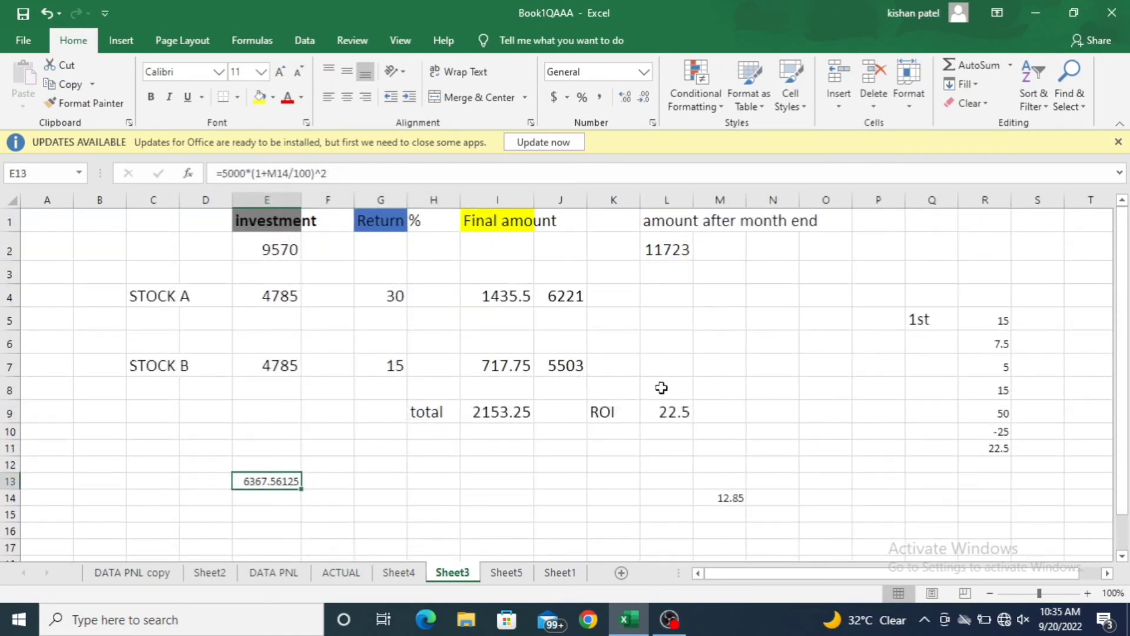
pyautogui.click(274, 291)
pyautogui.click(288, 372)
pyautogui.click(378, 305)
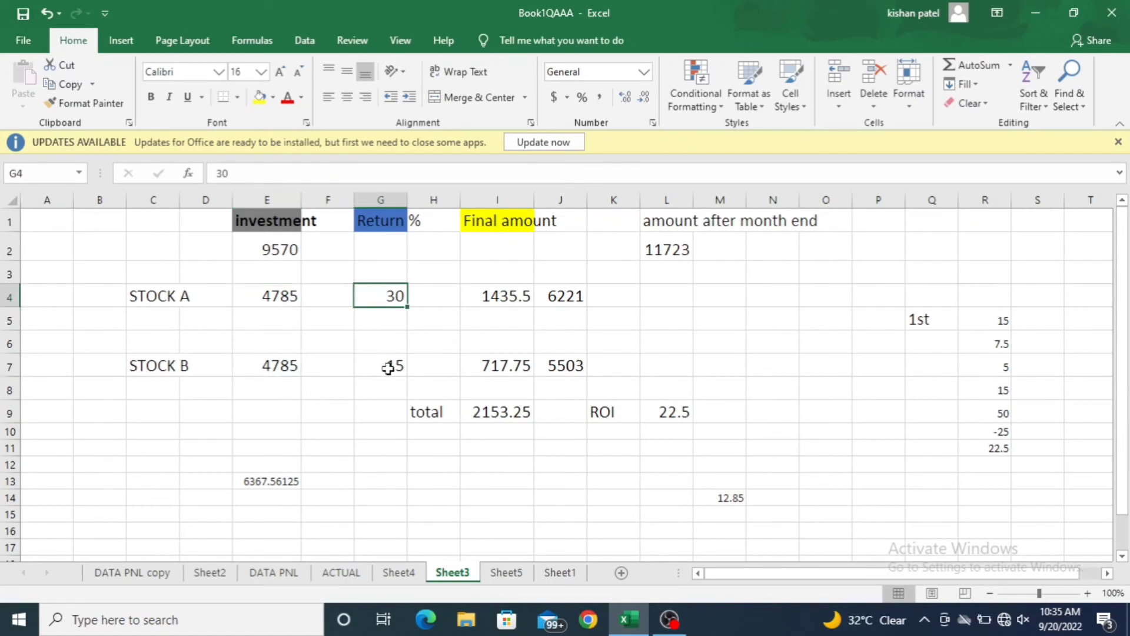
pyautogui.click(380, 363)
pyautogui.click(1002, 425)
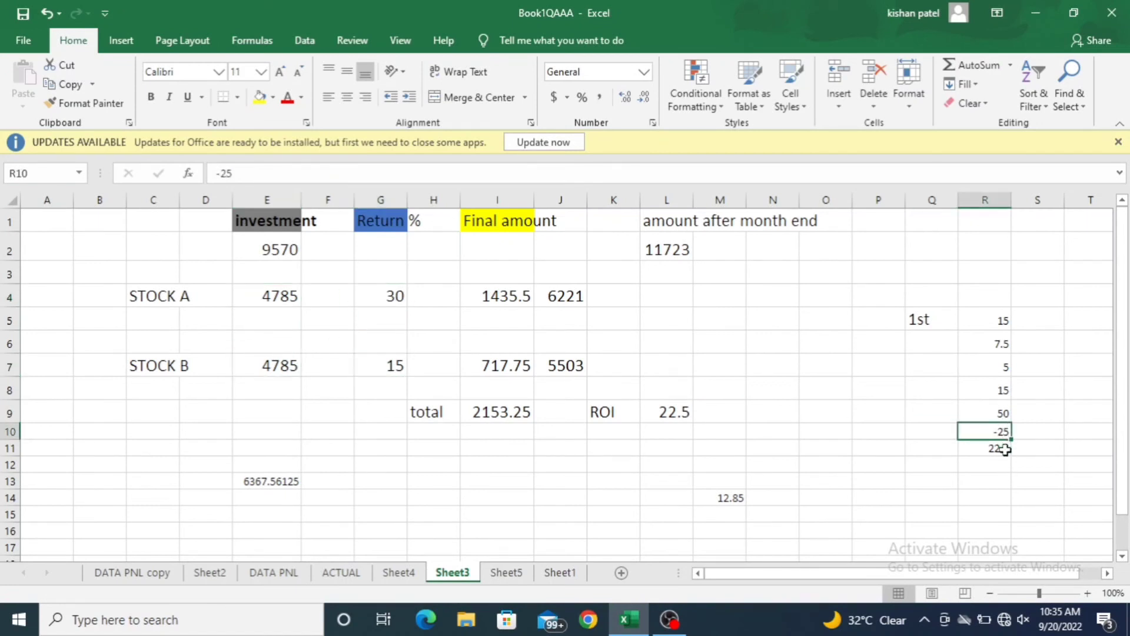
pyautogui.click(1000, 448)
pyautogui.click(1000, 324)
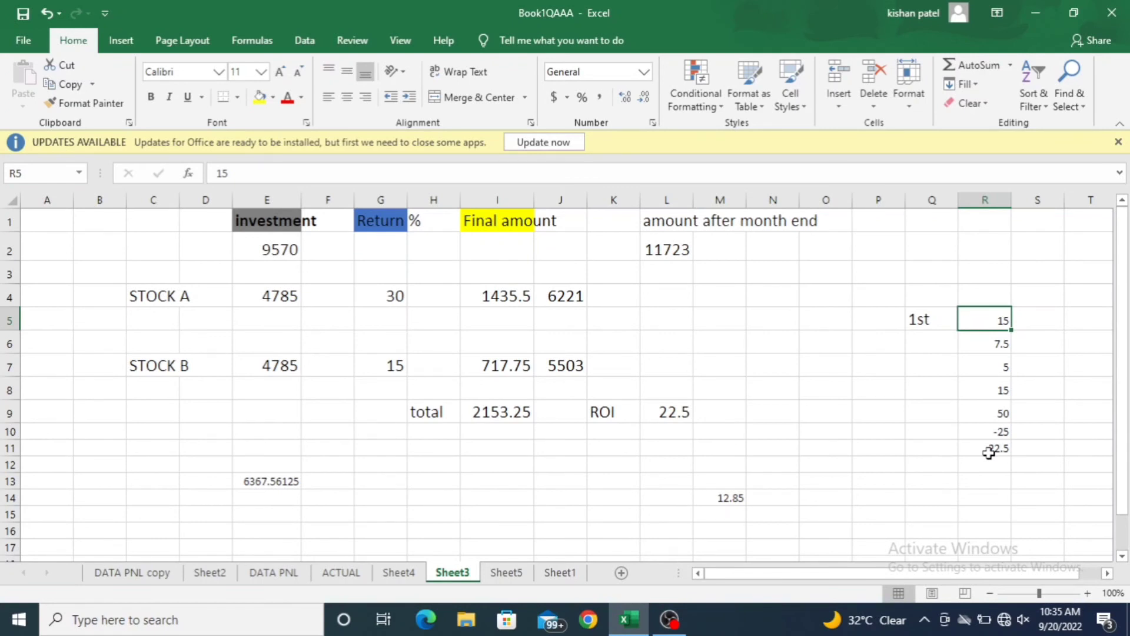
pyautogui.click(670, 619)
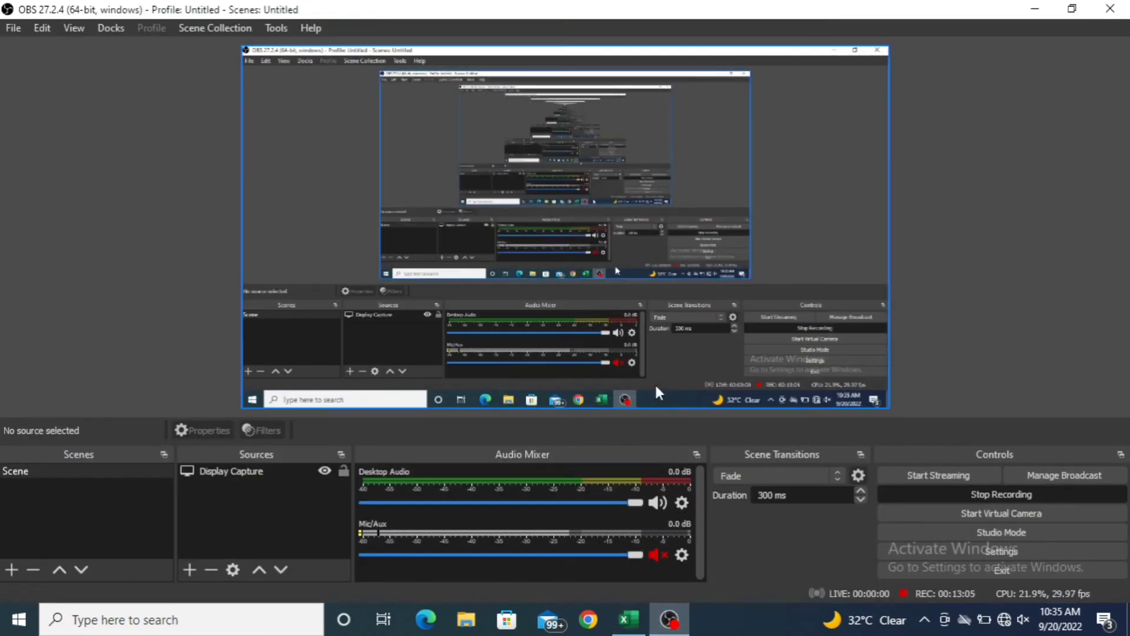